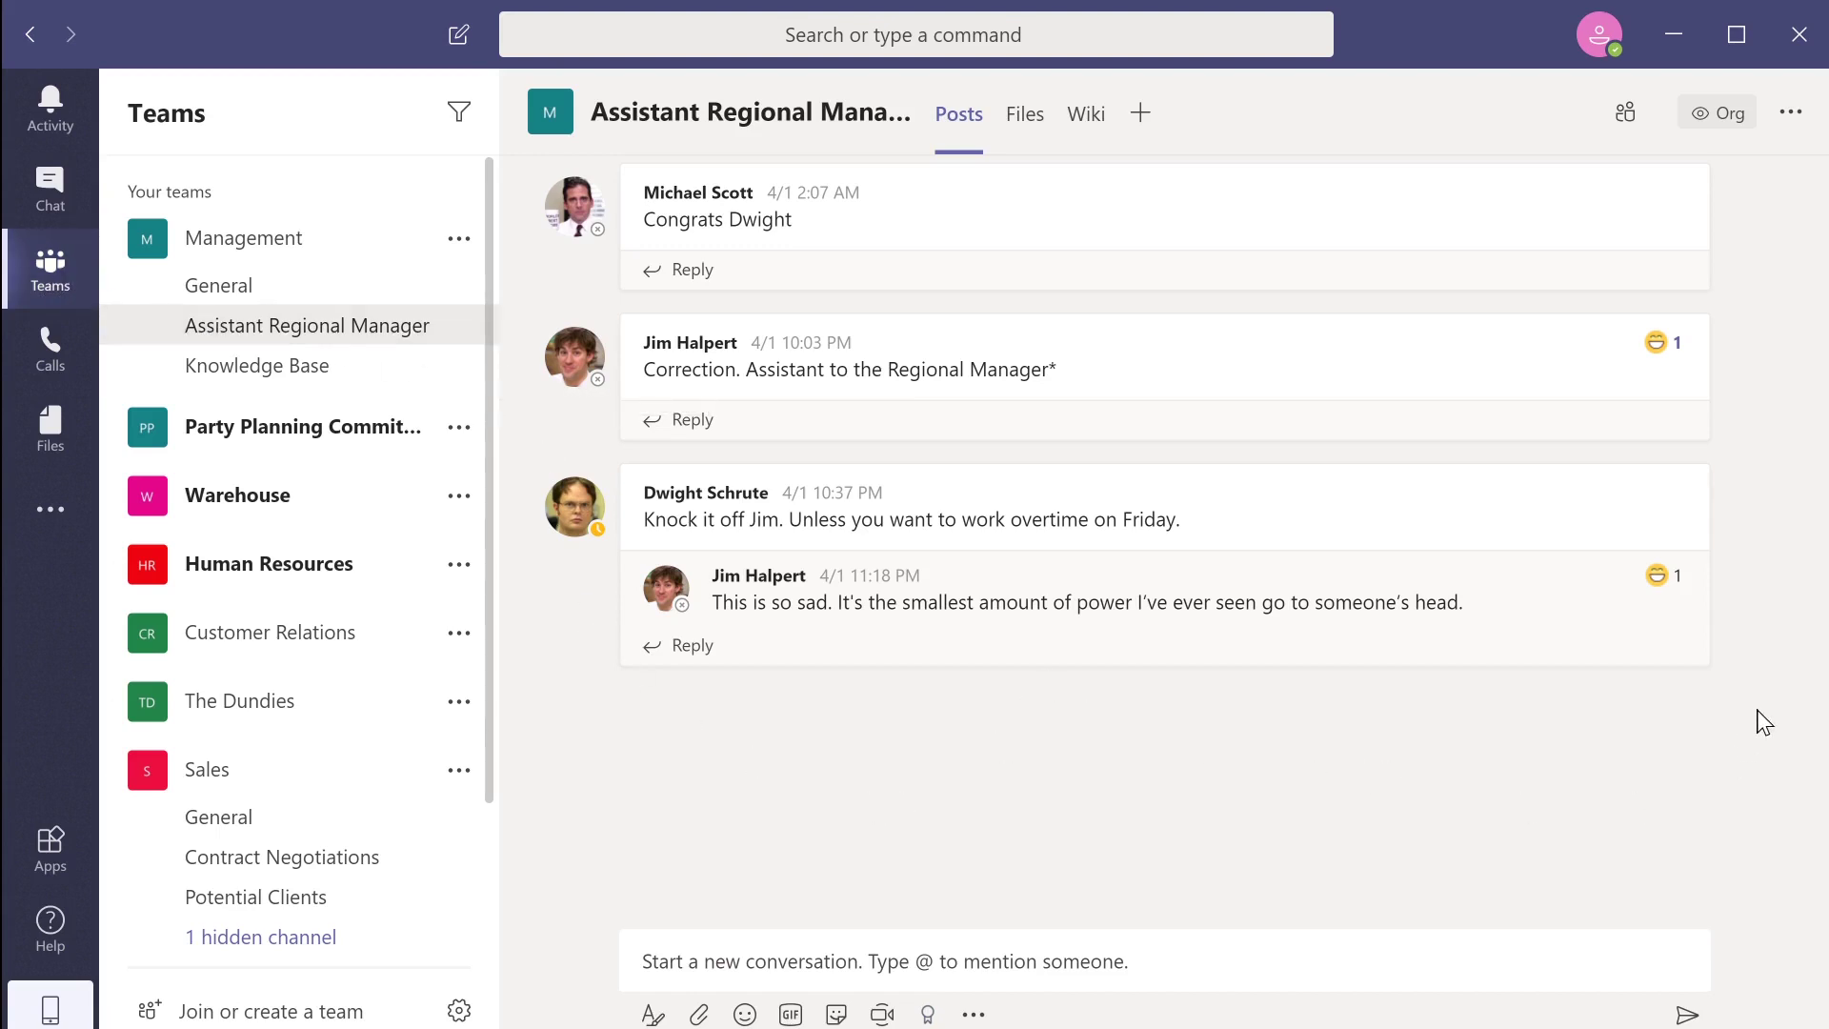
Add a laugh reaction to the last reply in the Assistant Regional Manager channel.
mouse_move(1674, 588)
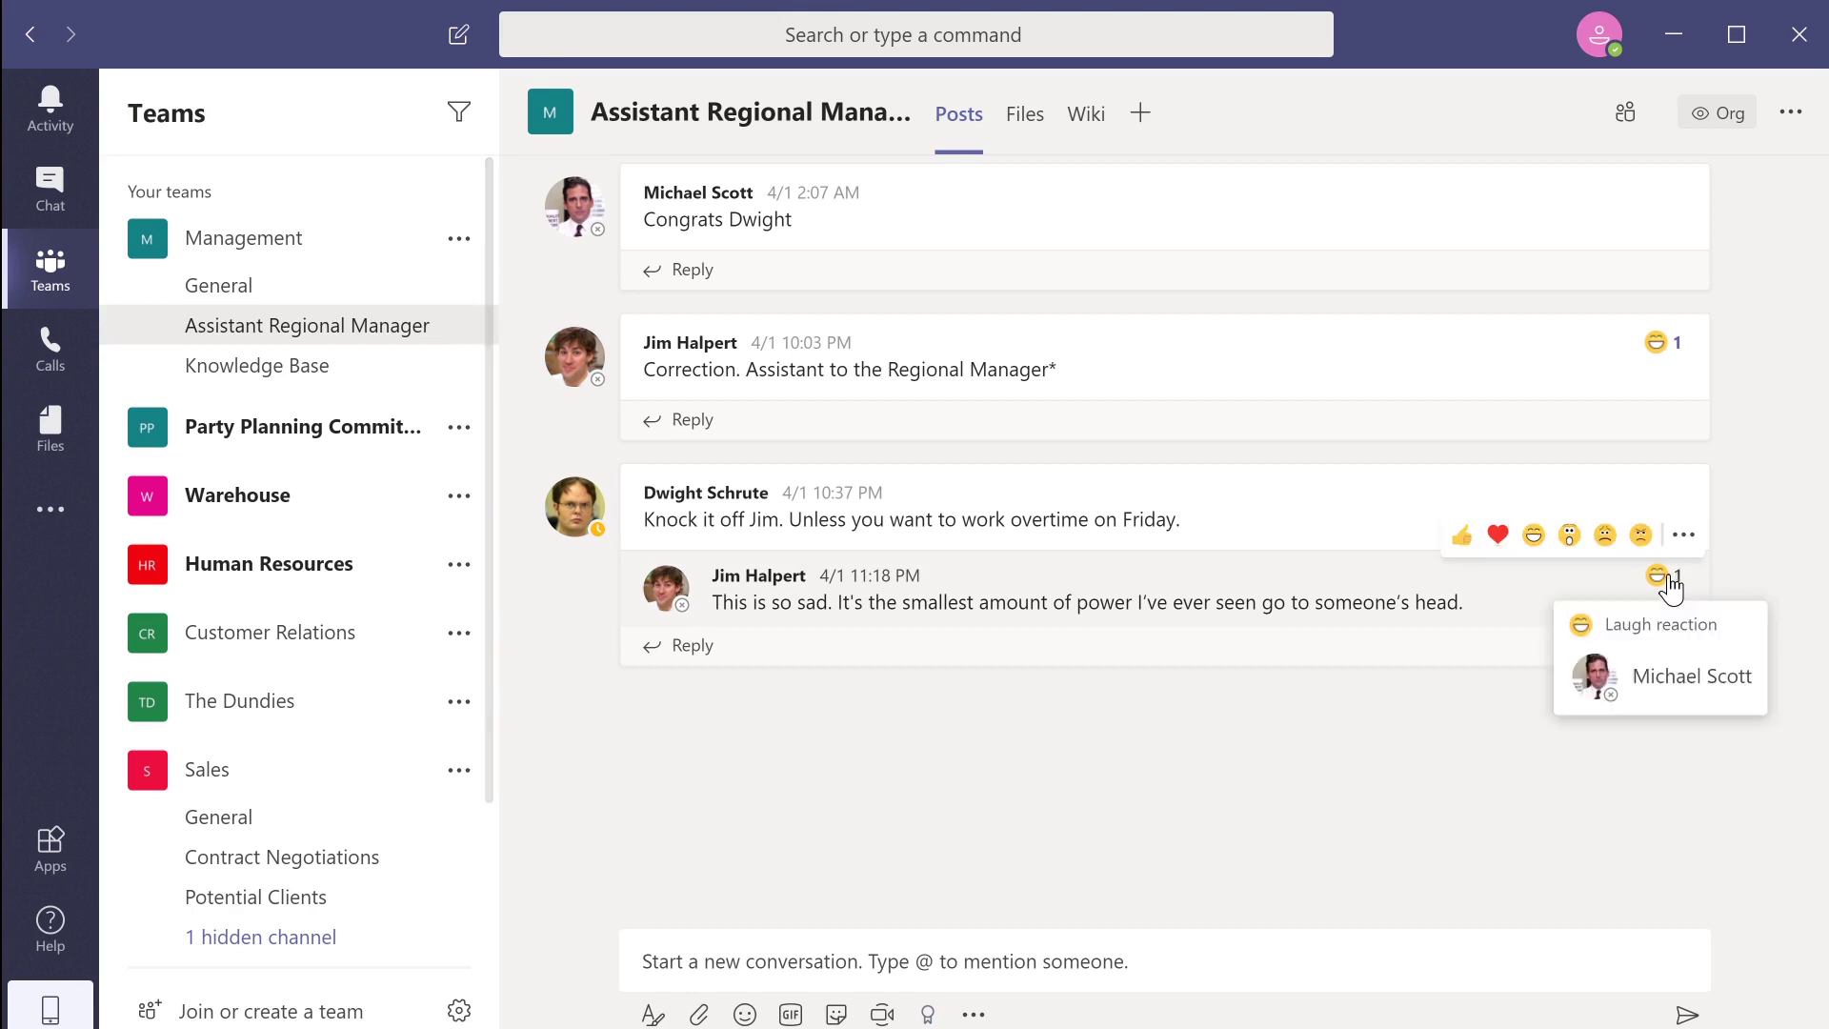
left_click(1536, 537)
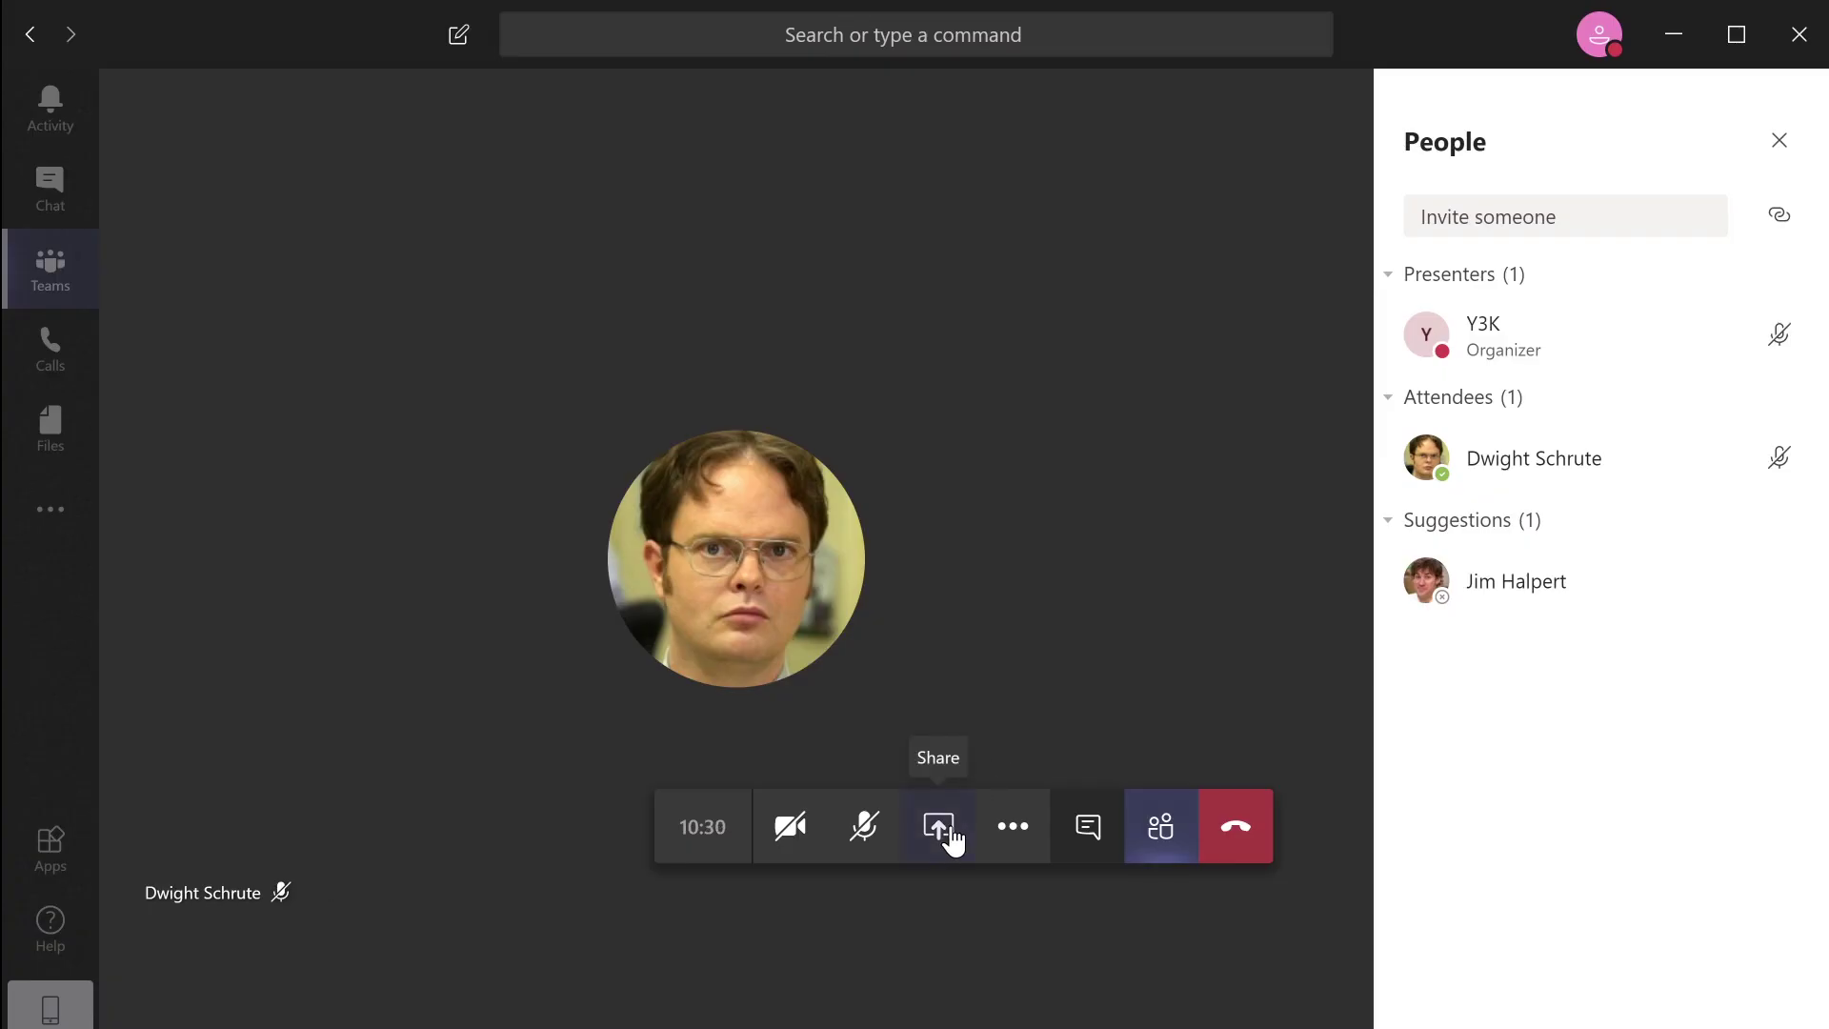
Open the sharing options in the meeting and browse the apps that can be added as channel tabs.
left_click(951, 838)
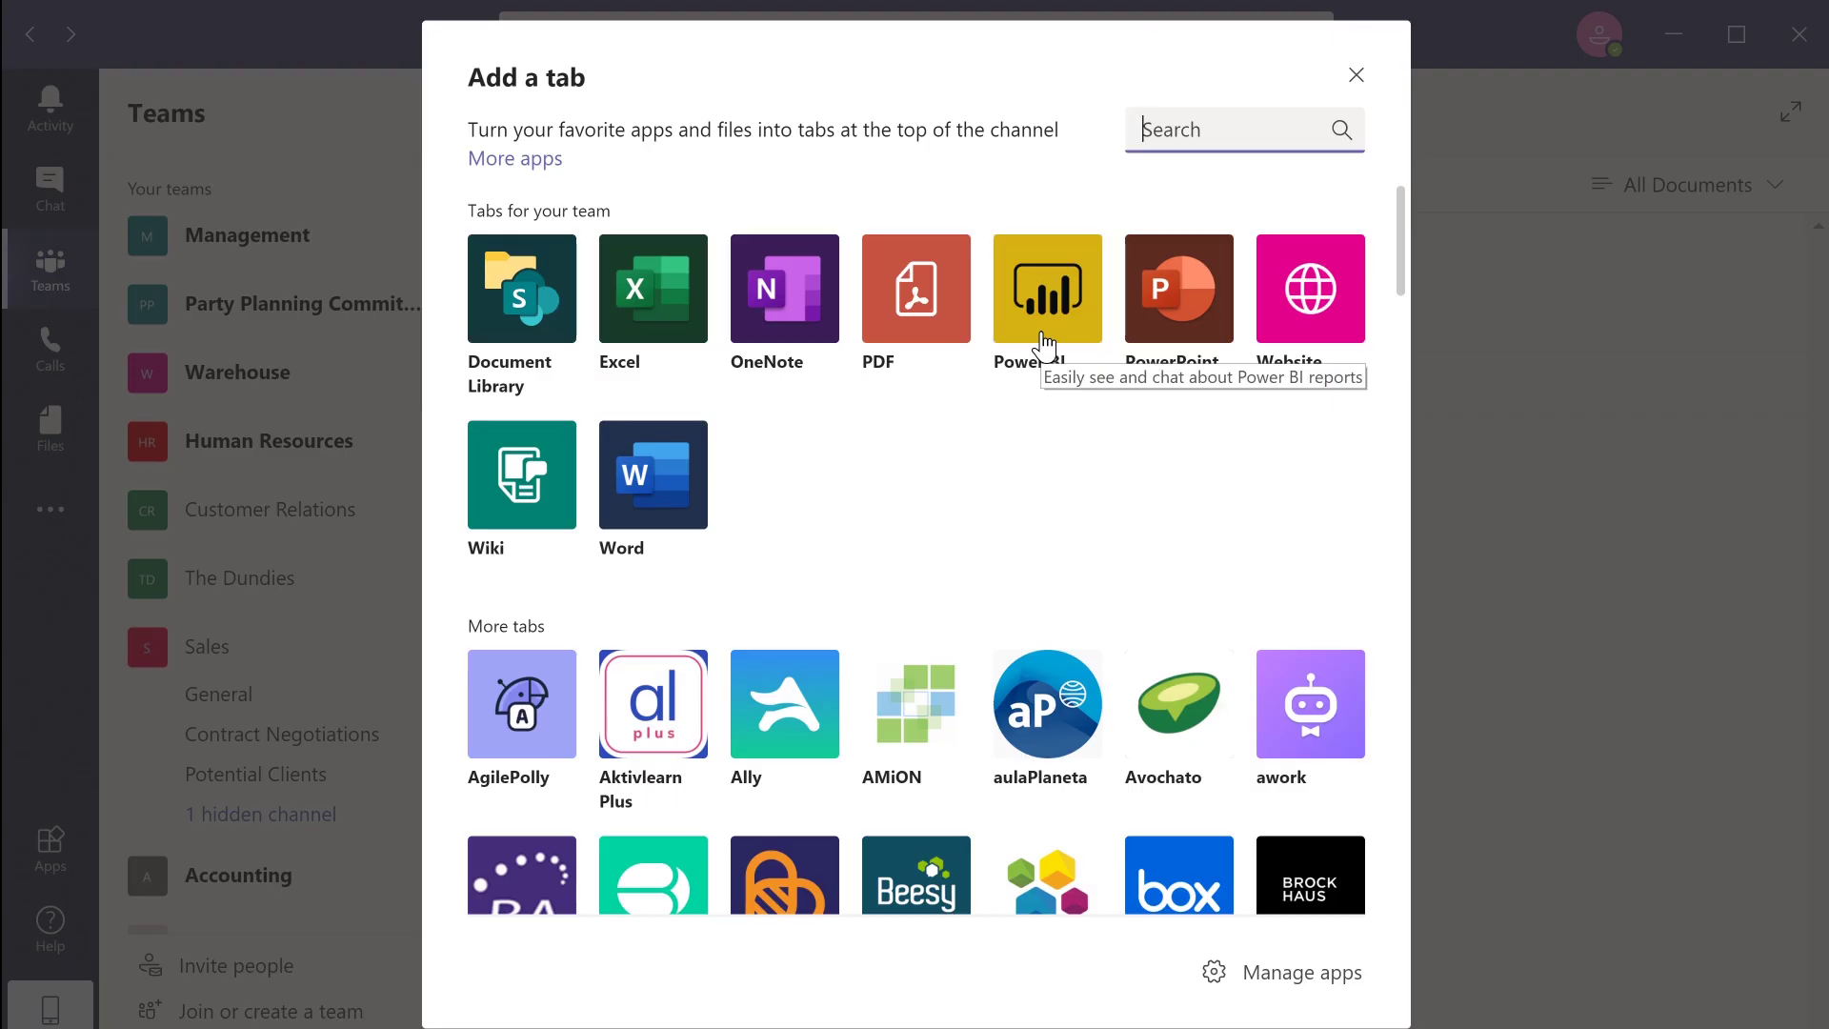
scroll(1040, 631, "down", 15)
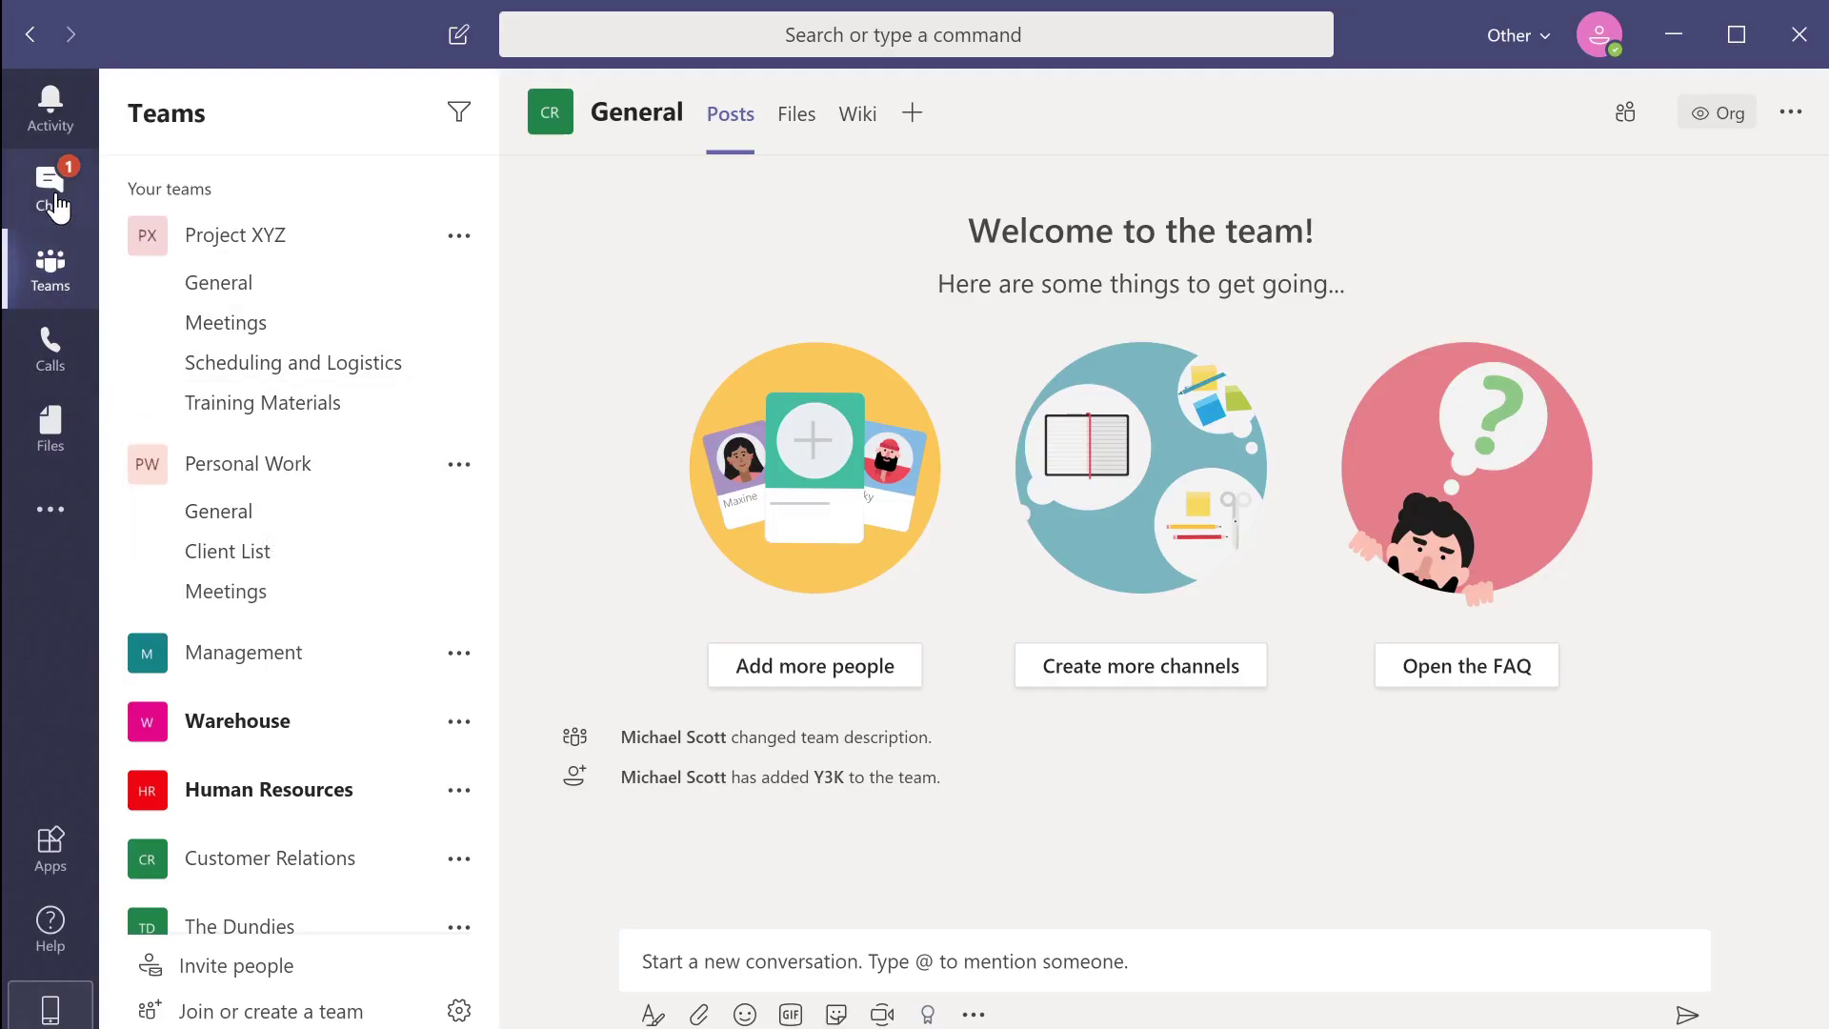
View the chat with the pinned contact and return to the recent contact's conversation.
left_click(53, 191)
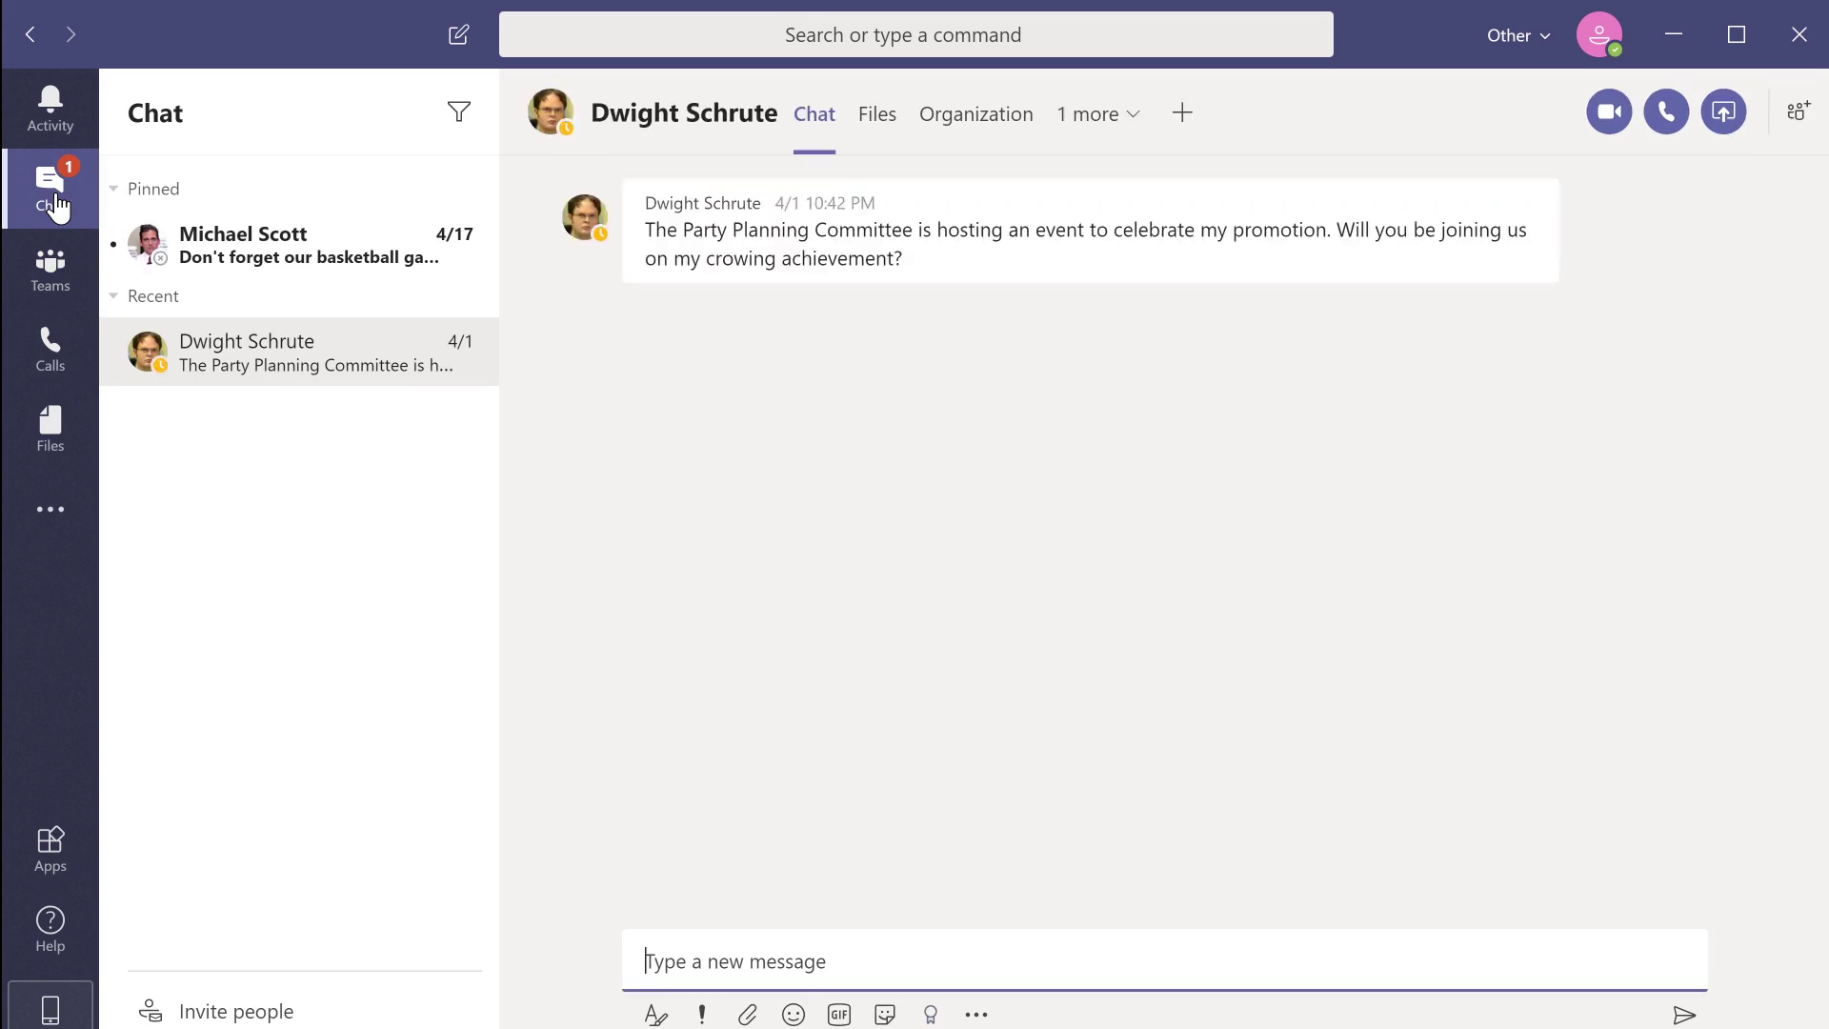
left_click(225, 249)
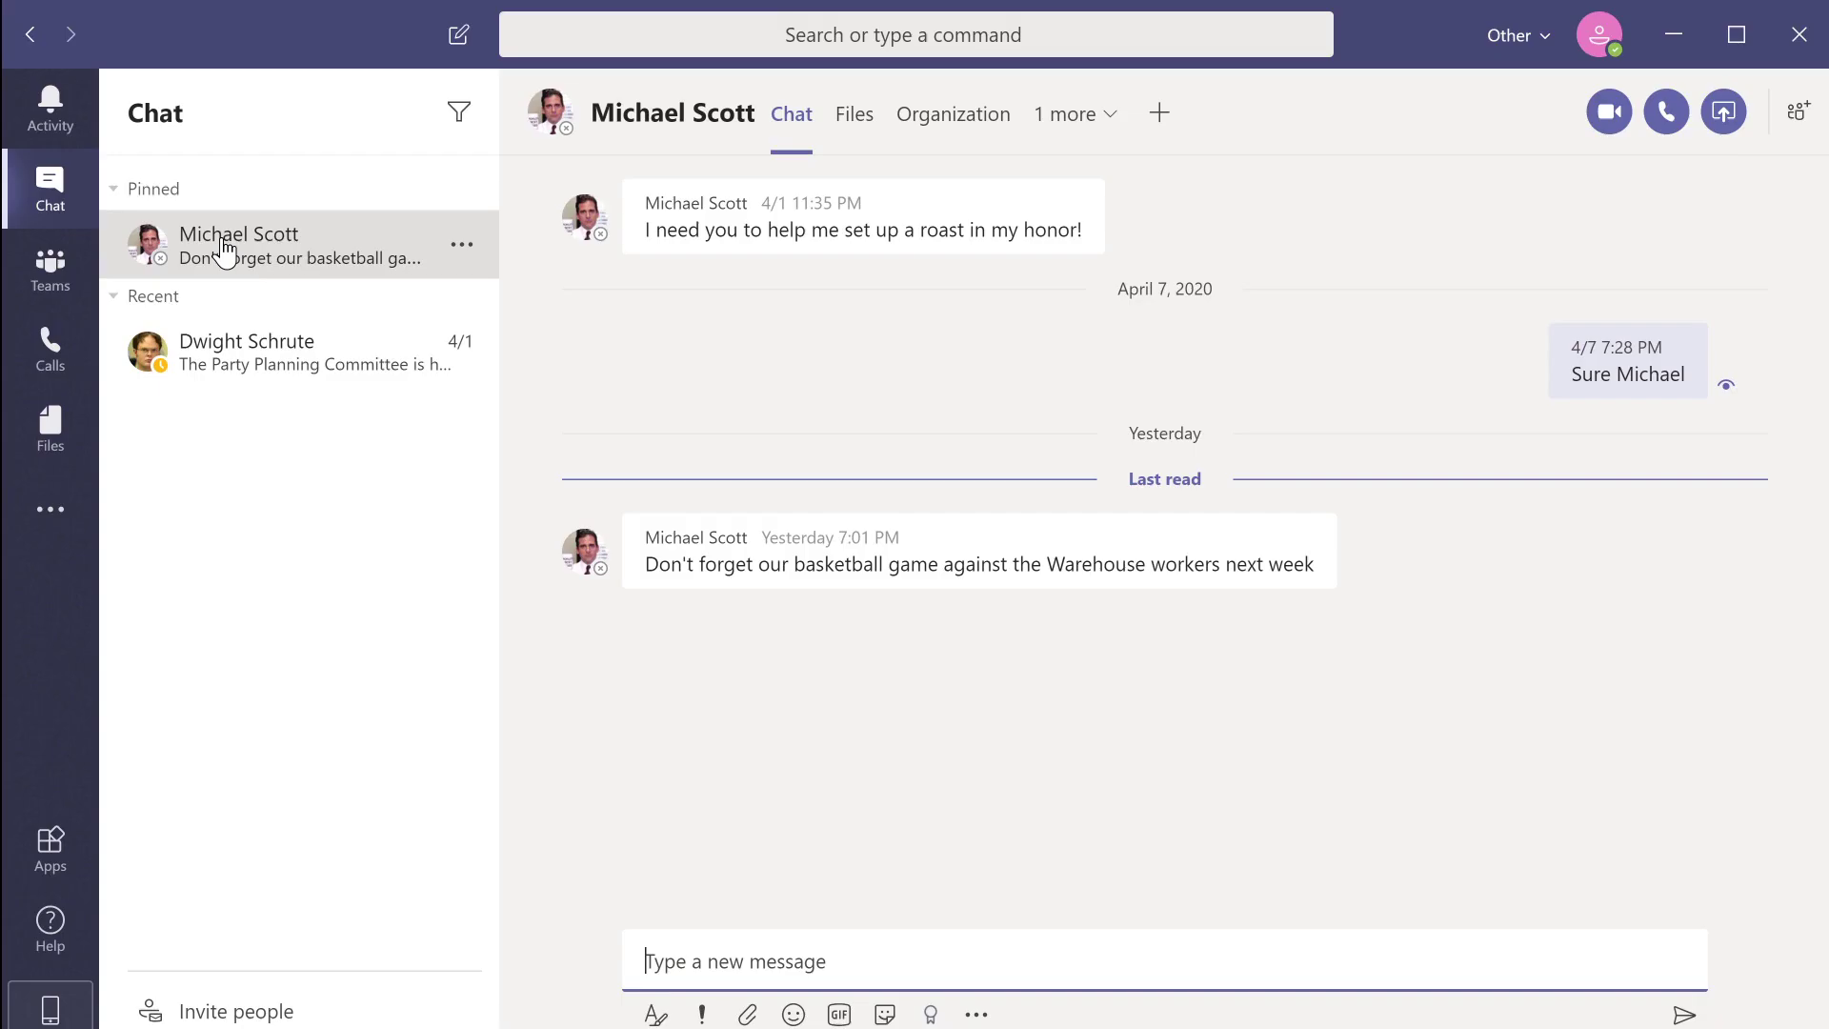
left_click(275, 364)
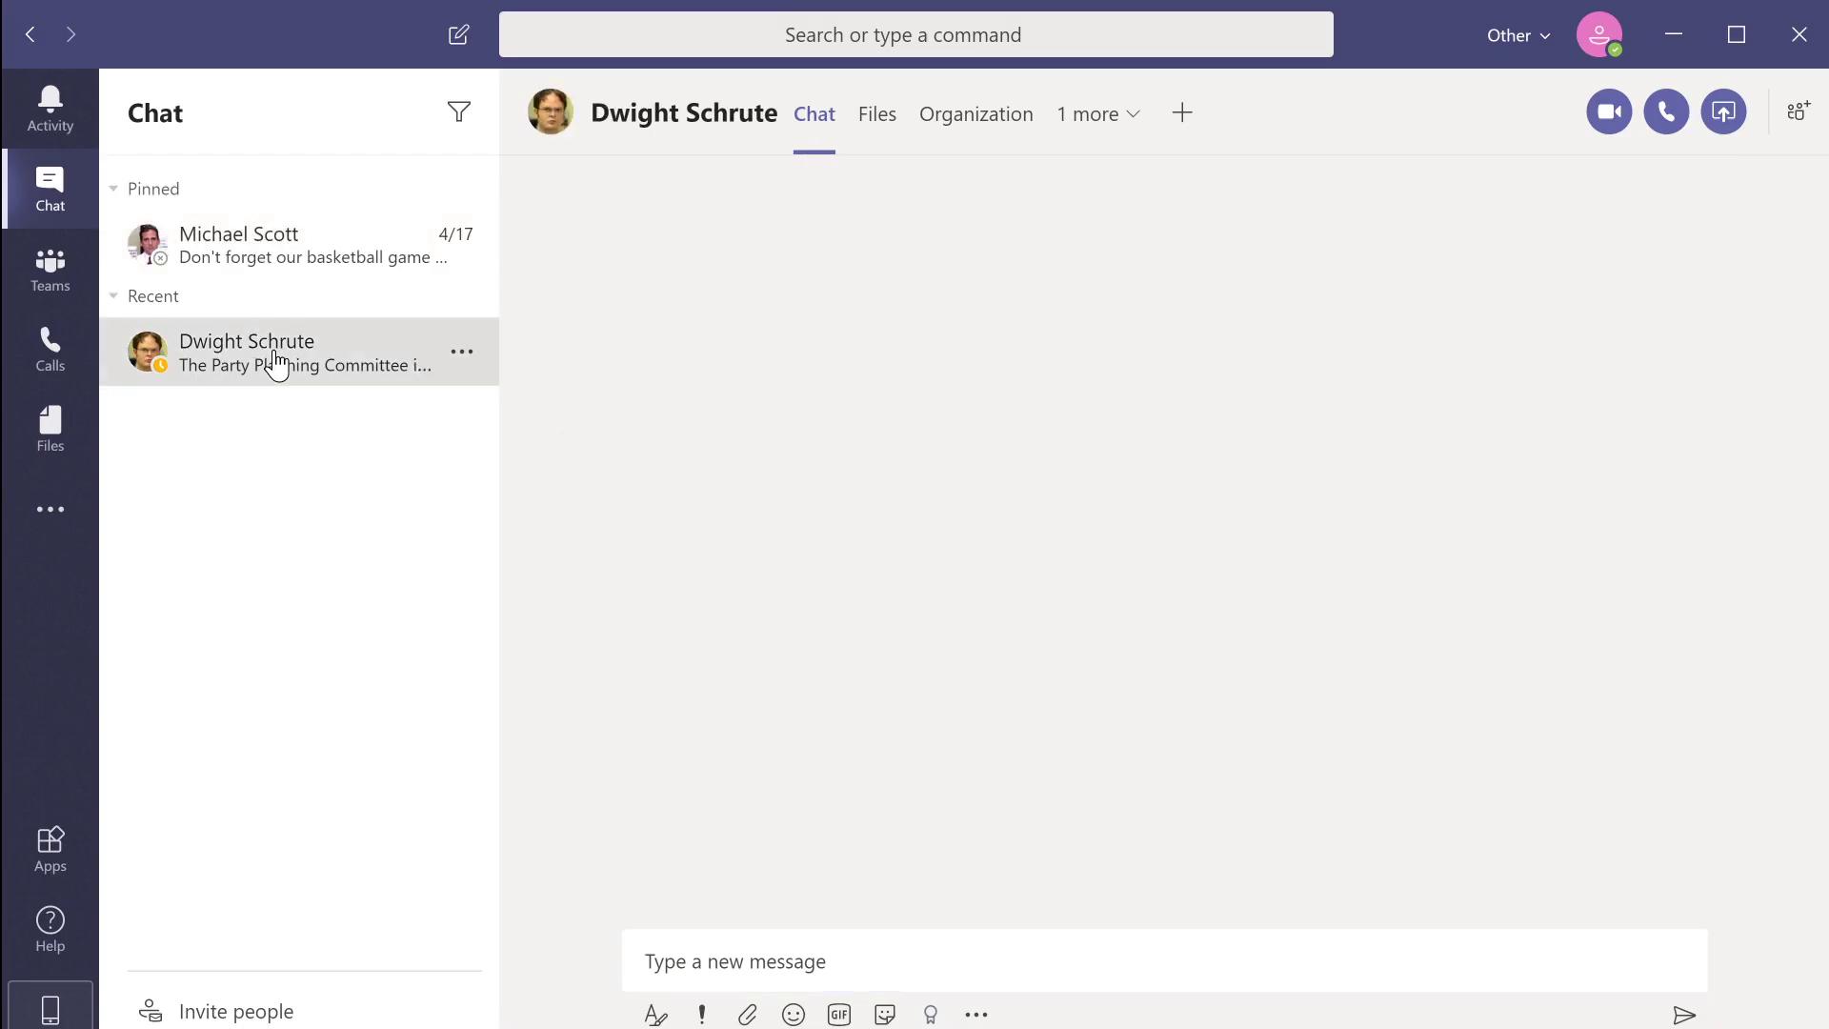
Send the pinned contact the quick message "I won't. Should be fun" using an @ command, and check it in their chat.
key("ctrl+e")
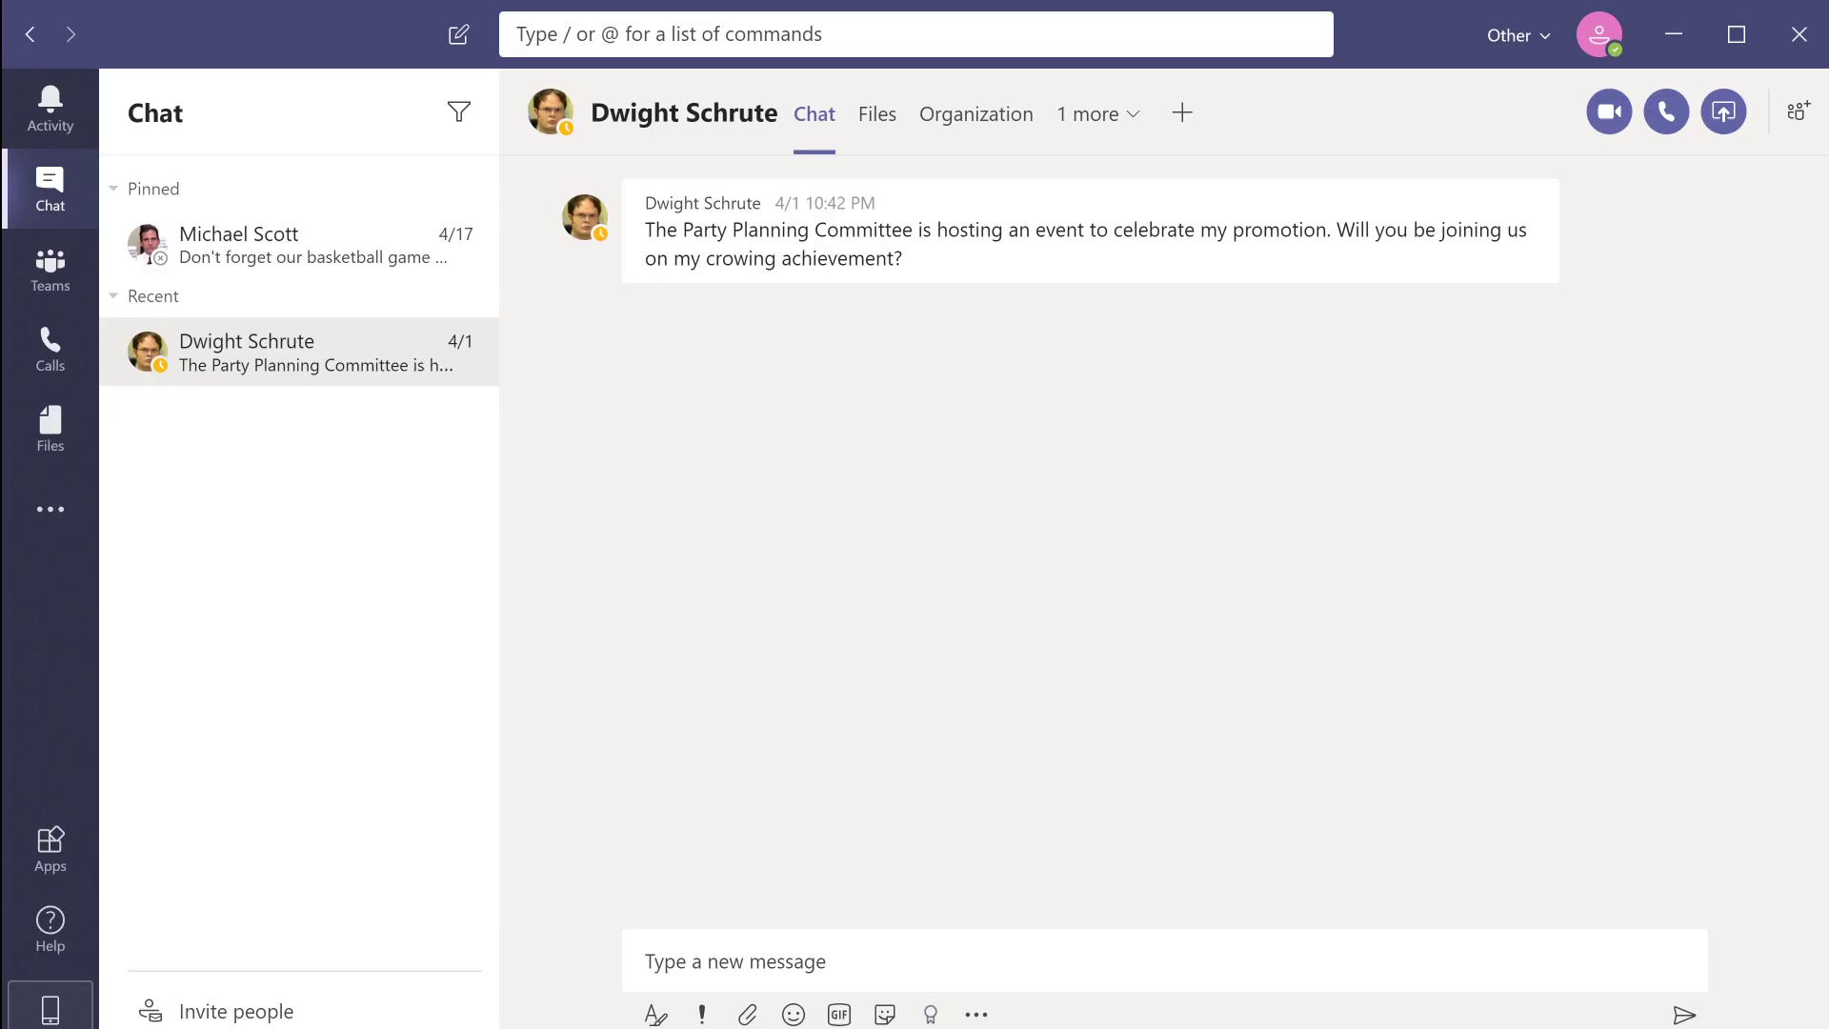
type("@micha")
key("Tab")
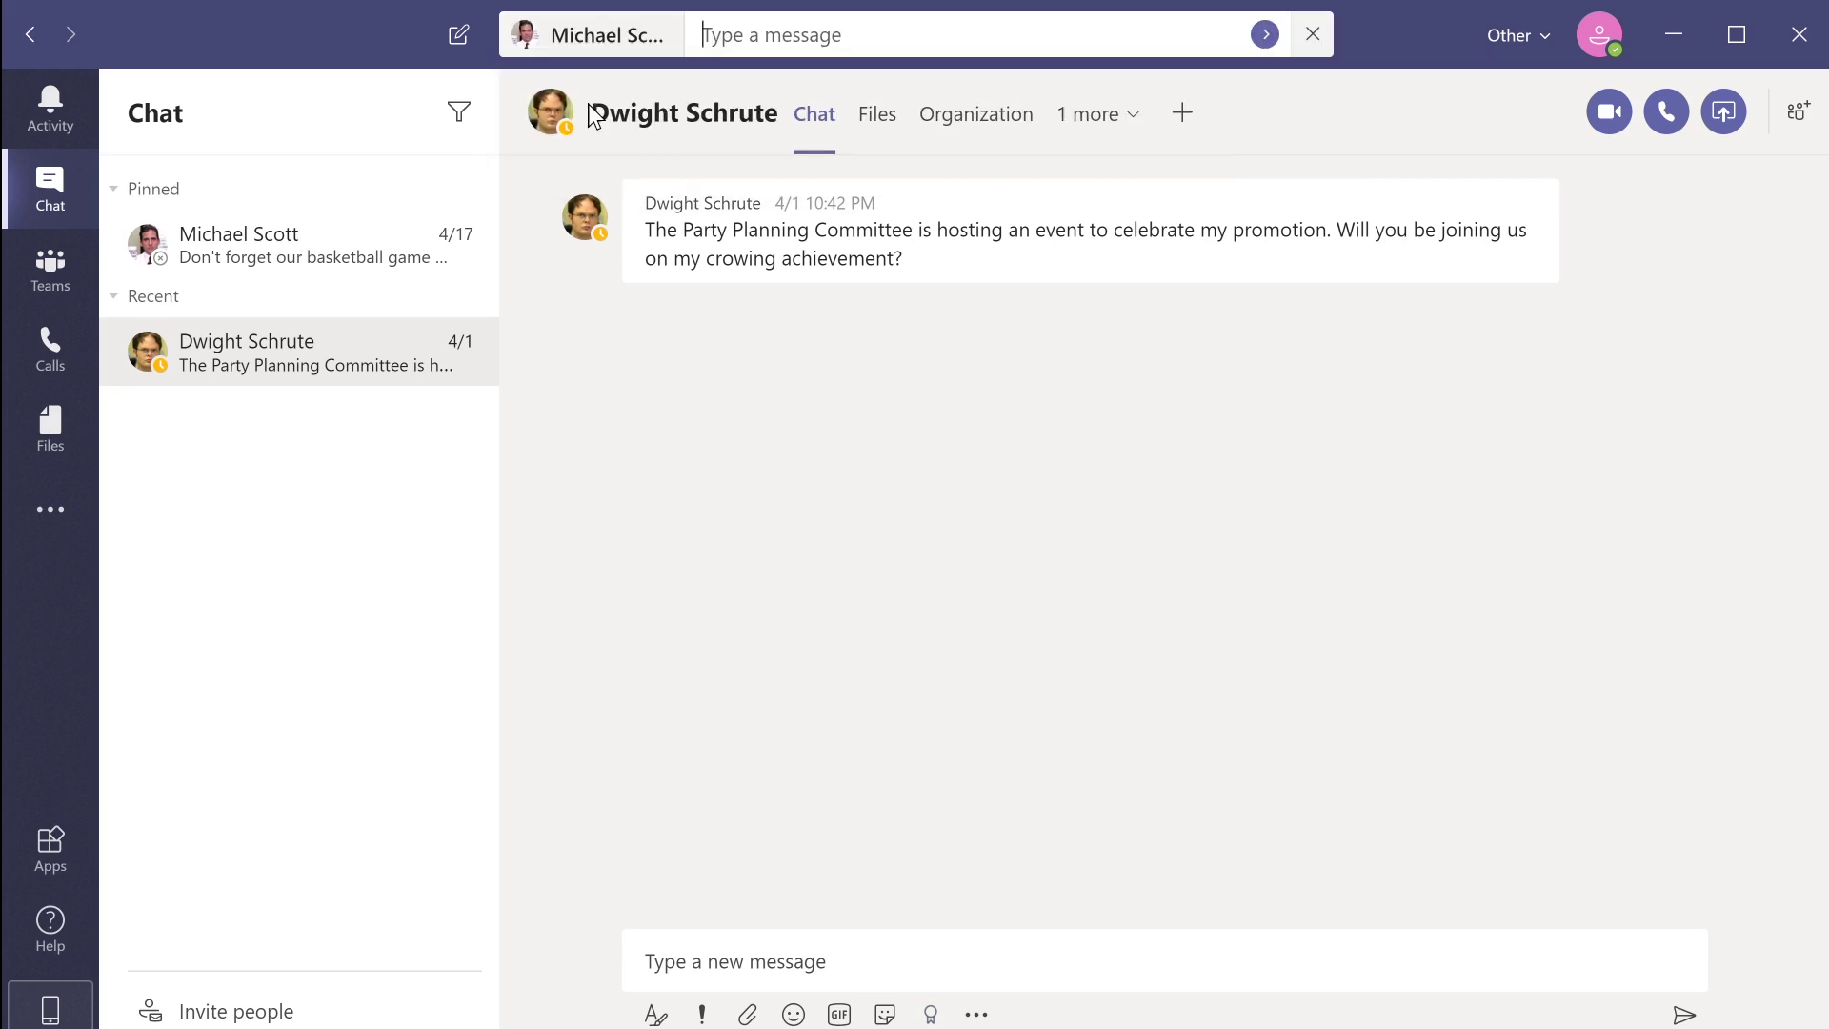
type("I won't. Should be fun")
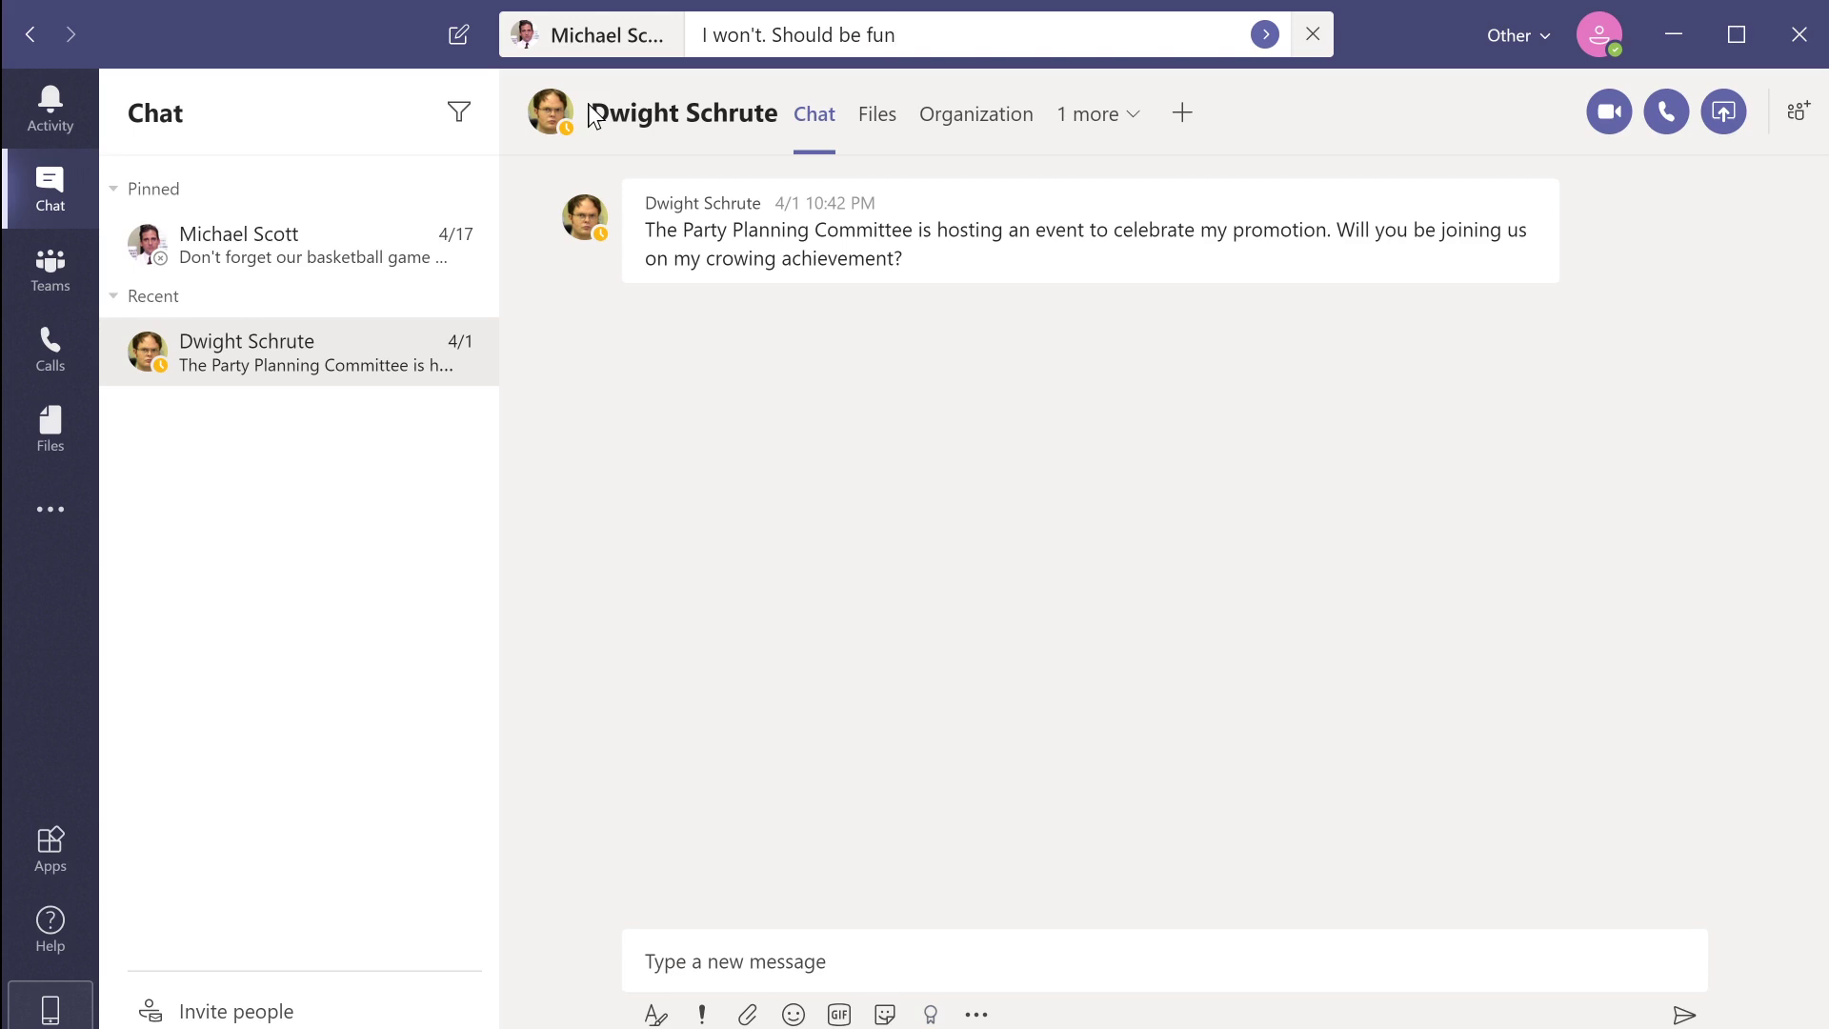
key("Return")
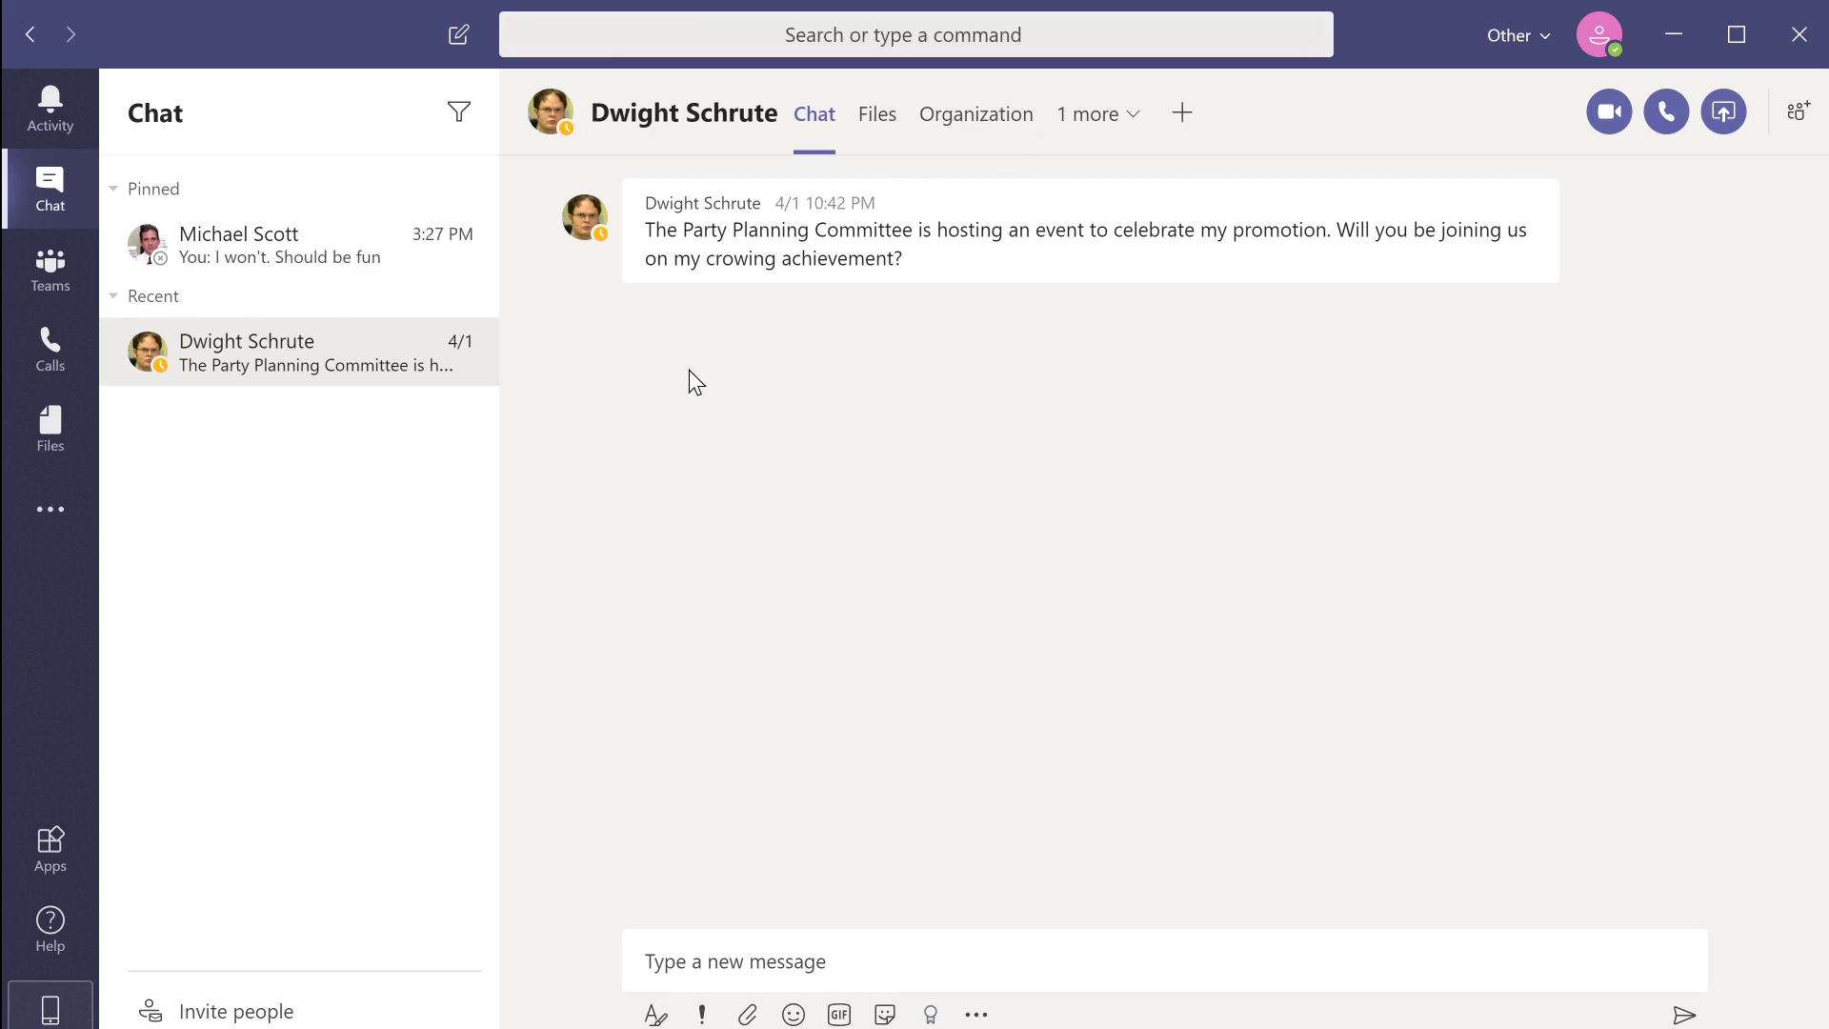
left_click(270, 256)
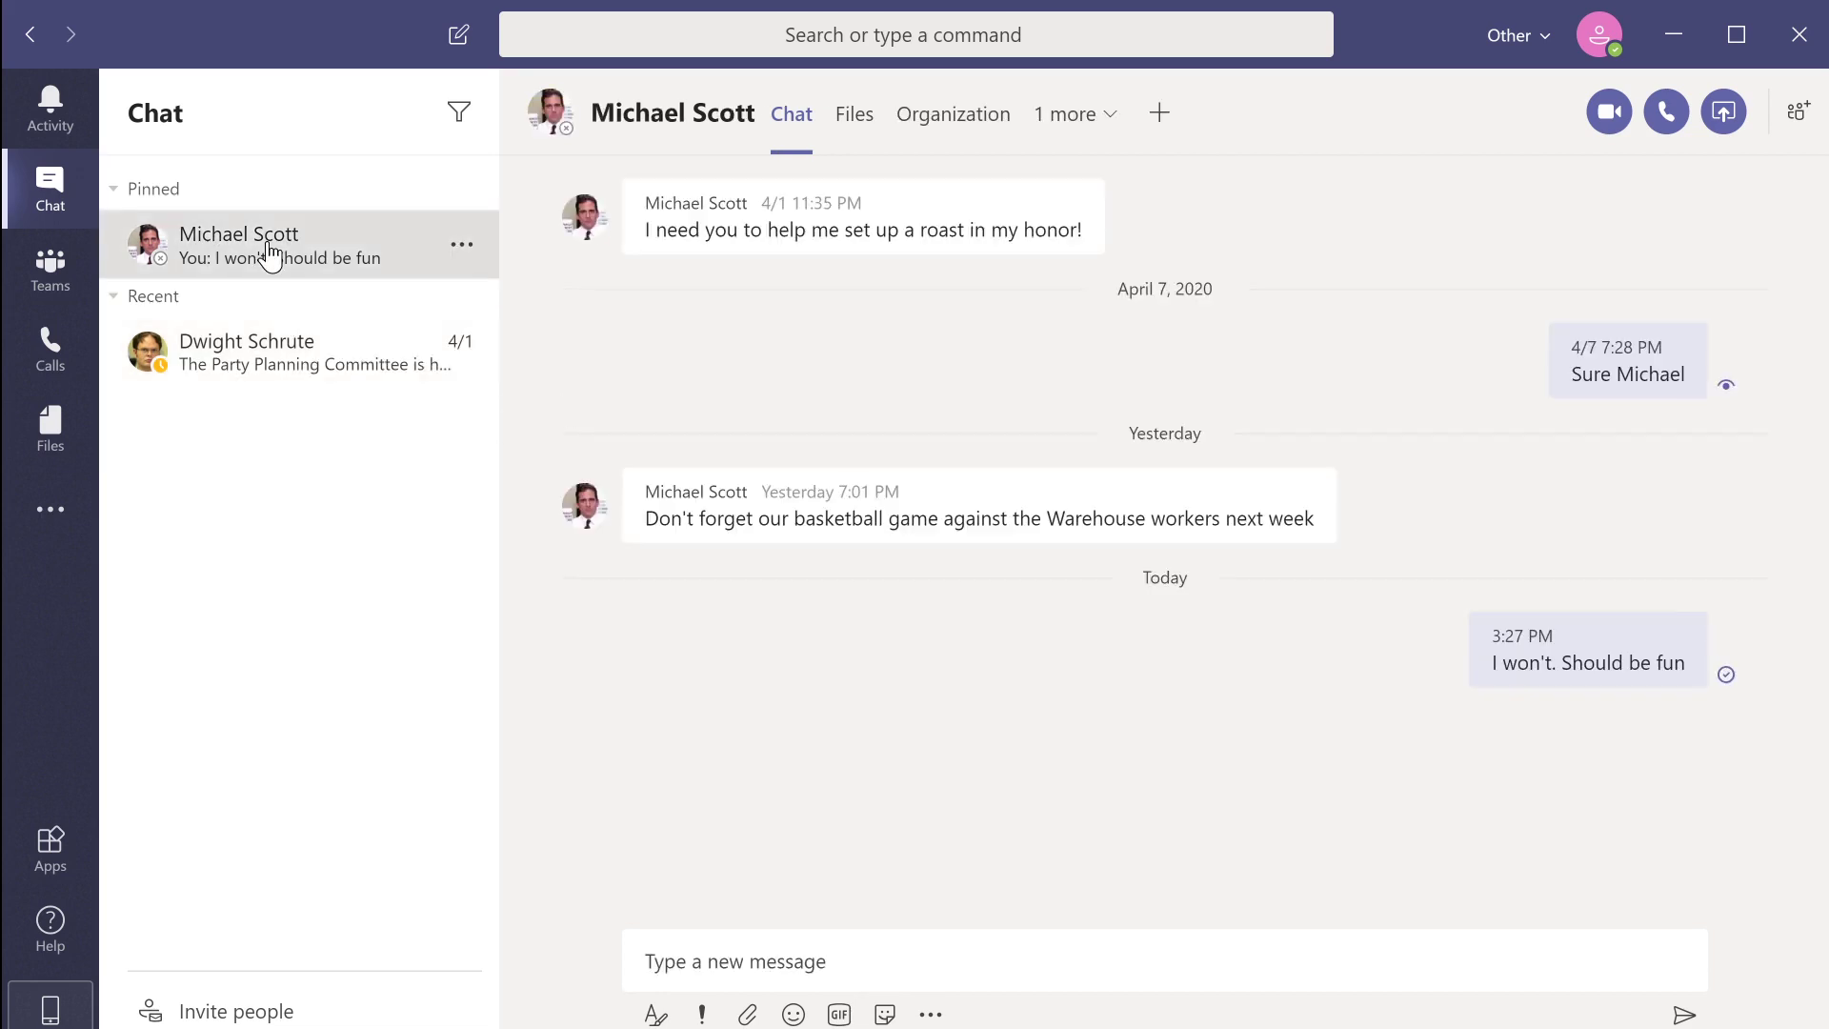
left_click(1617, 768)
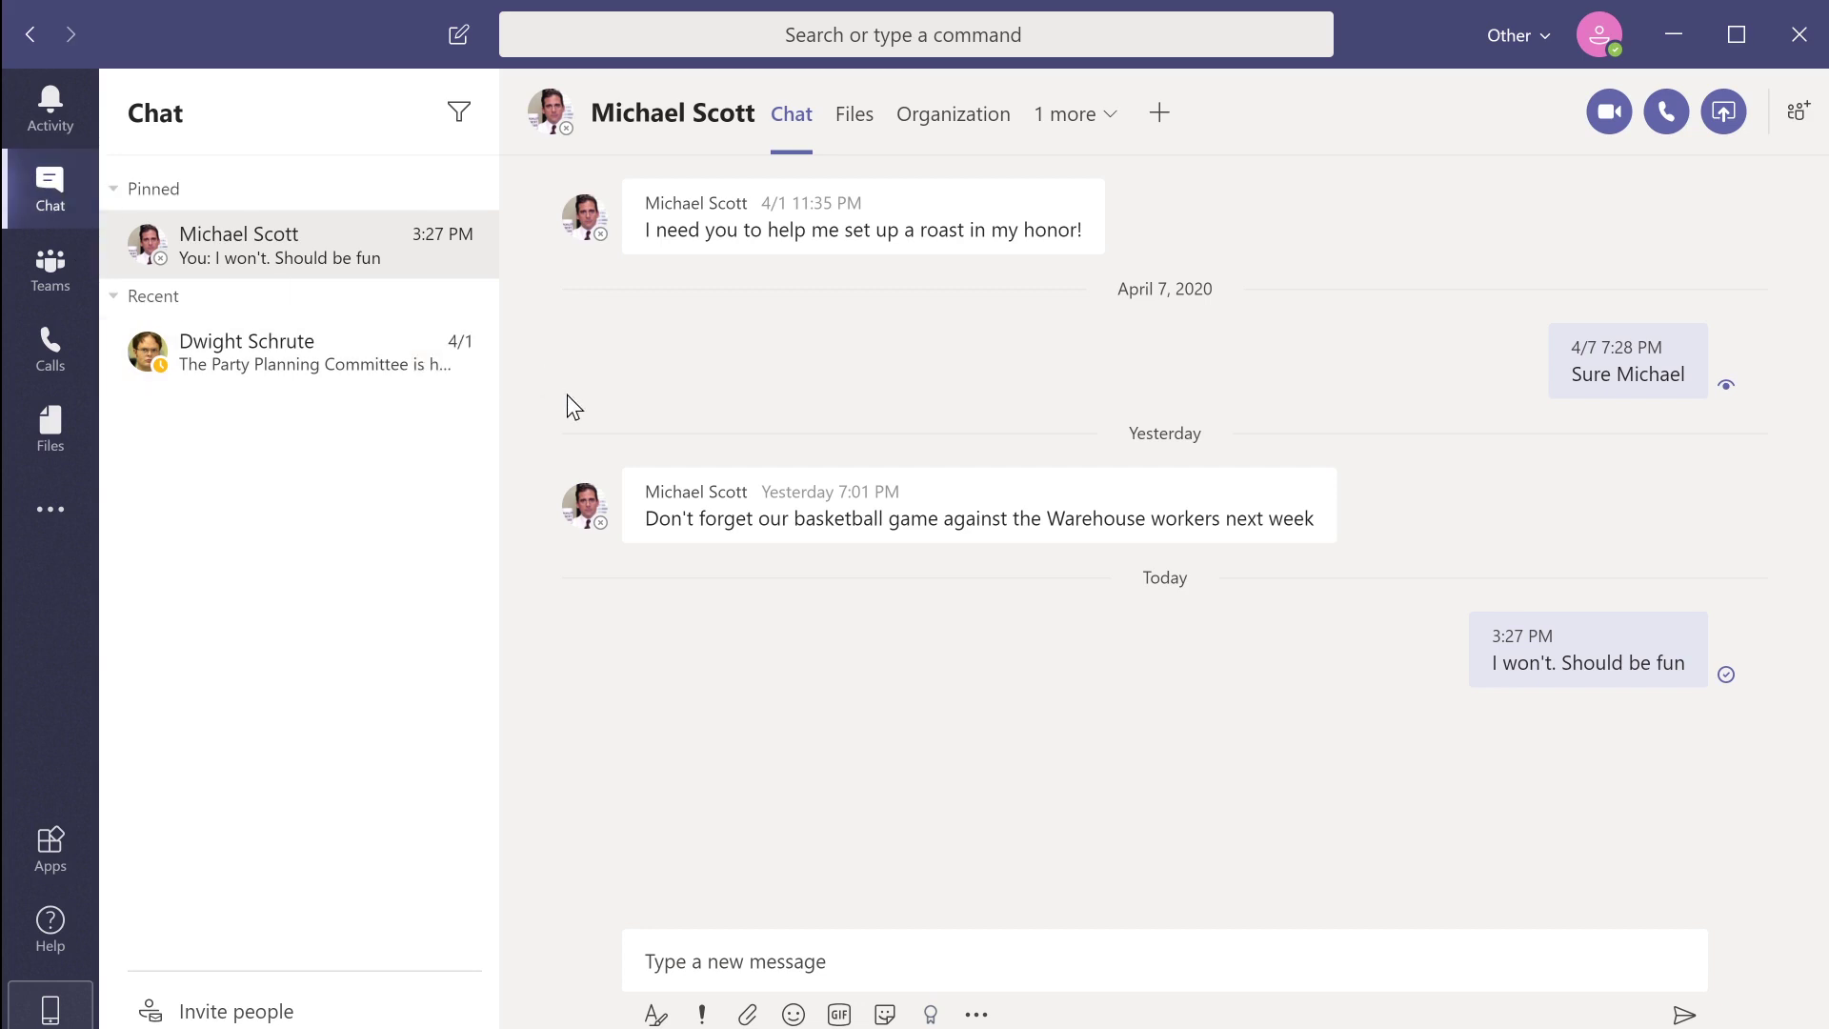
Set the availability status to busy with the /busy command.
key("ctrl+e")
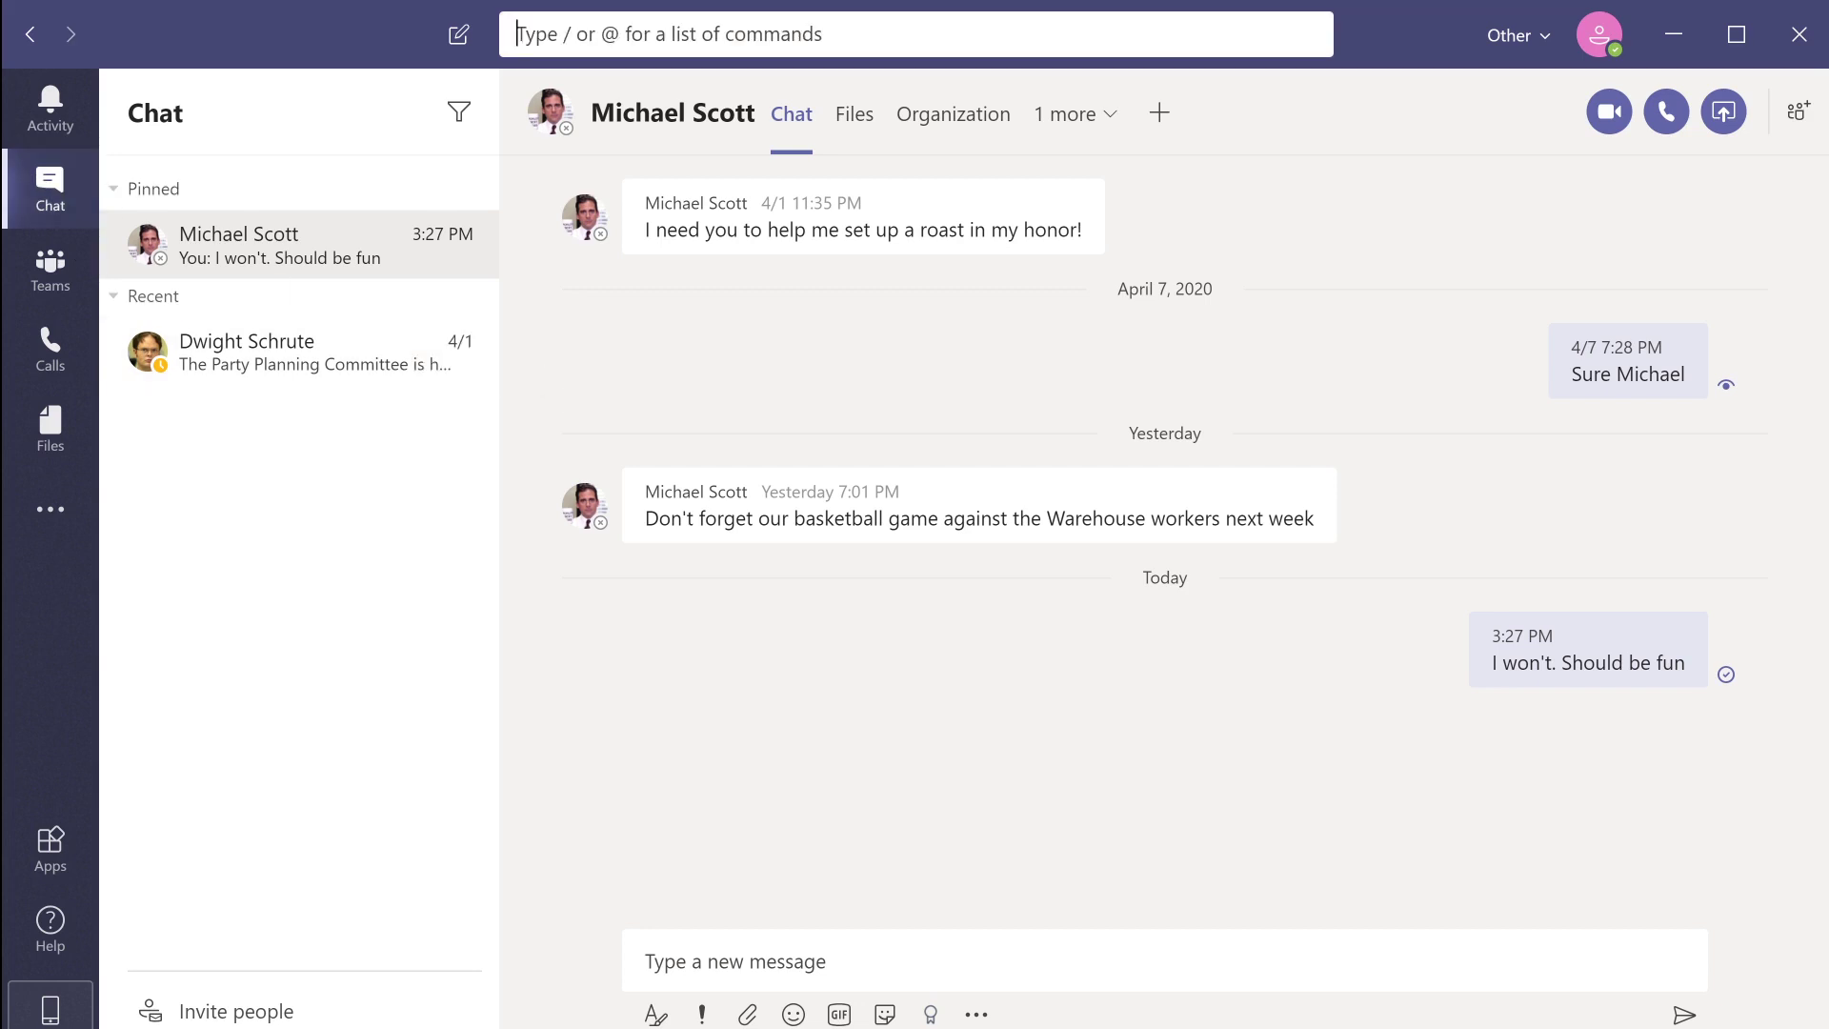
type("/")
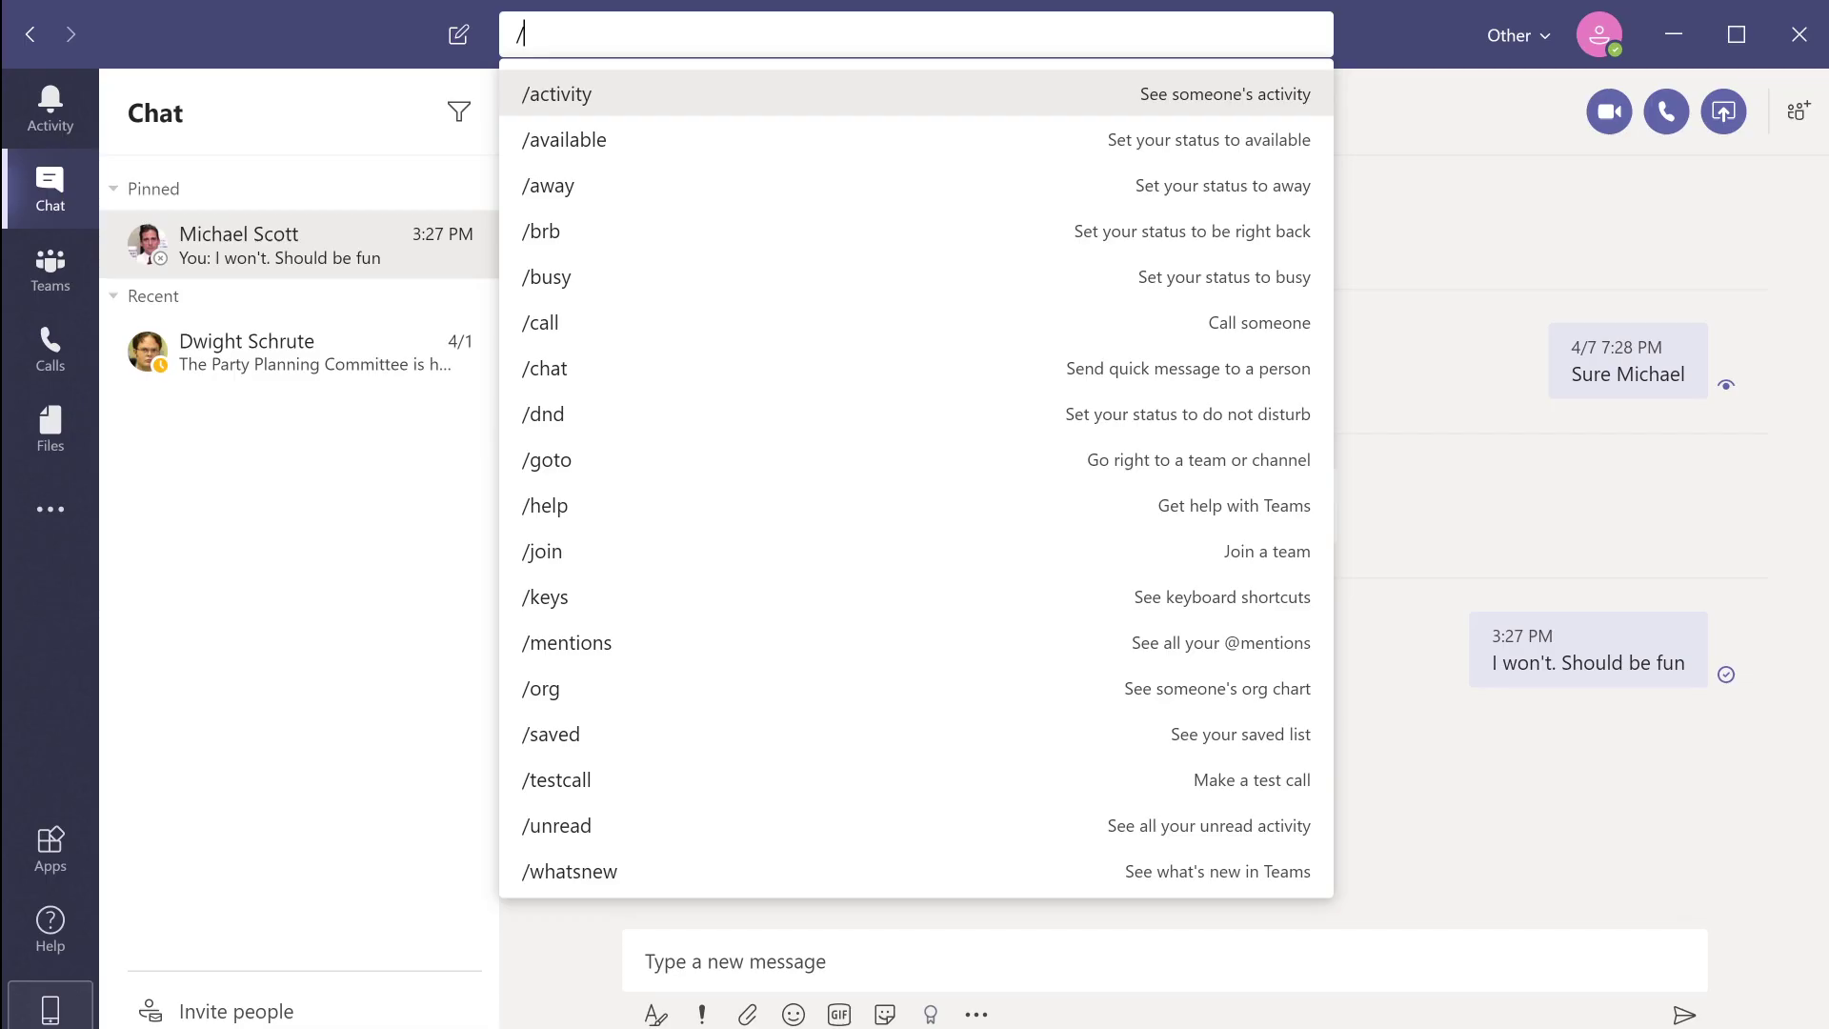
type("busy")
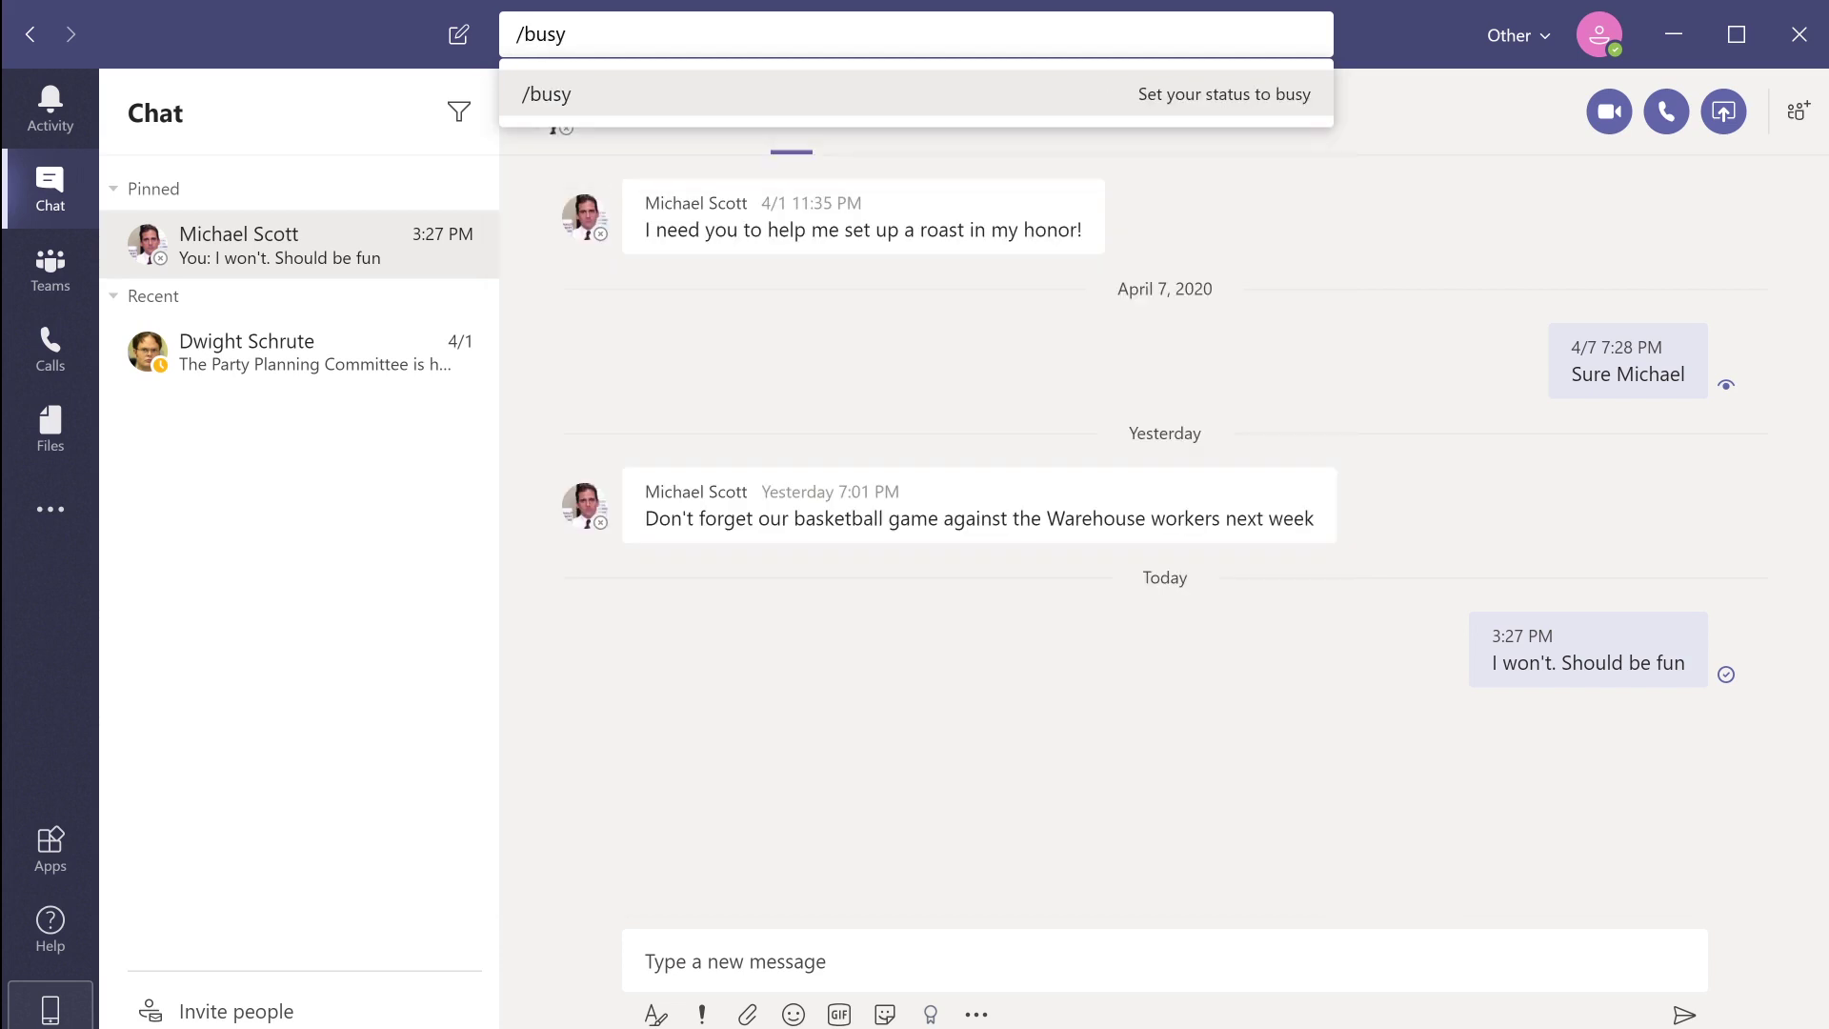
key("Return")
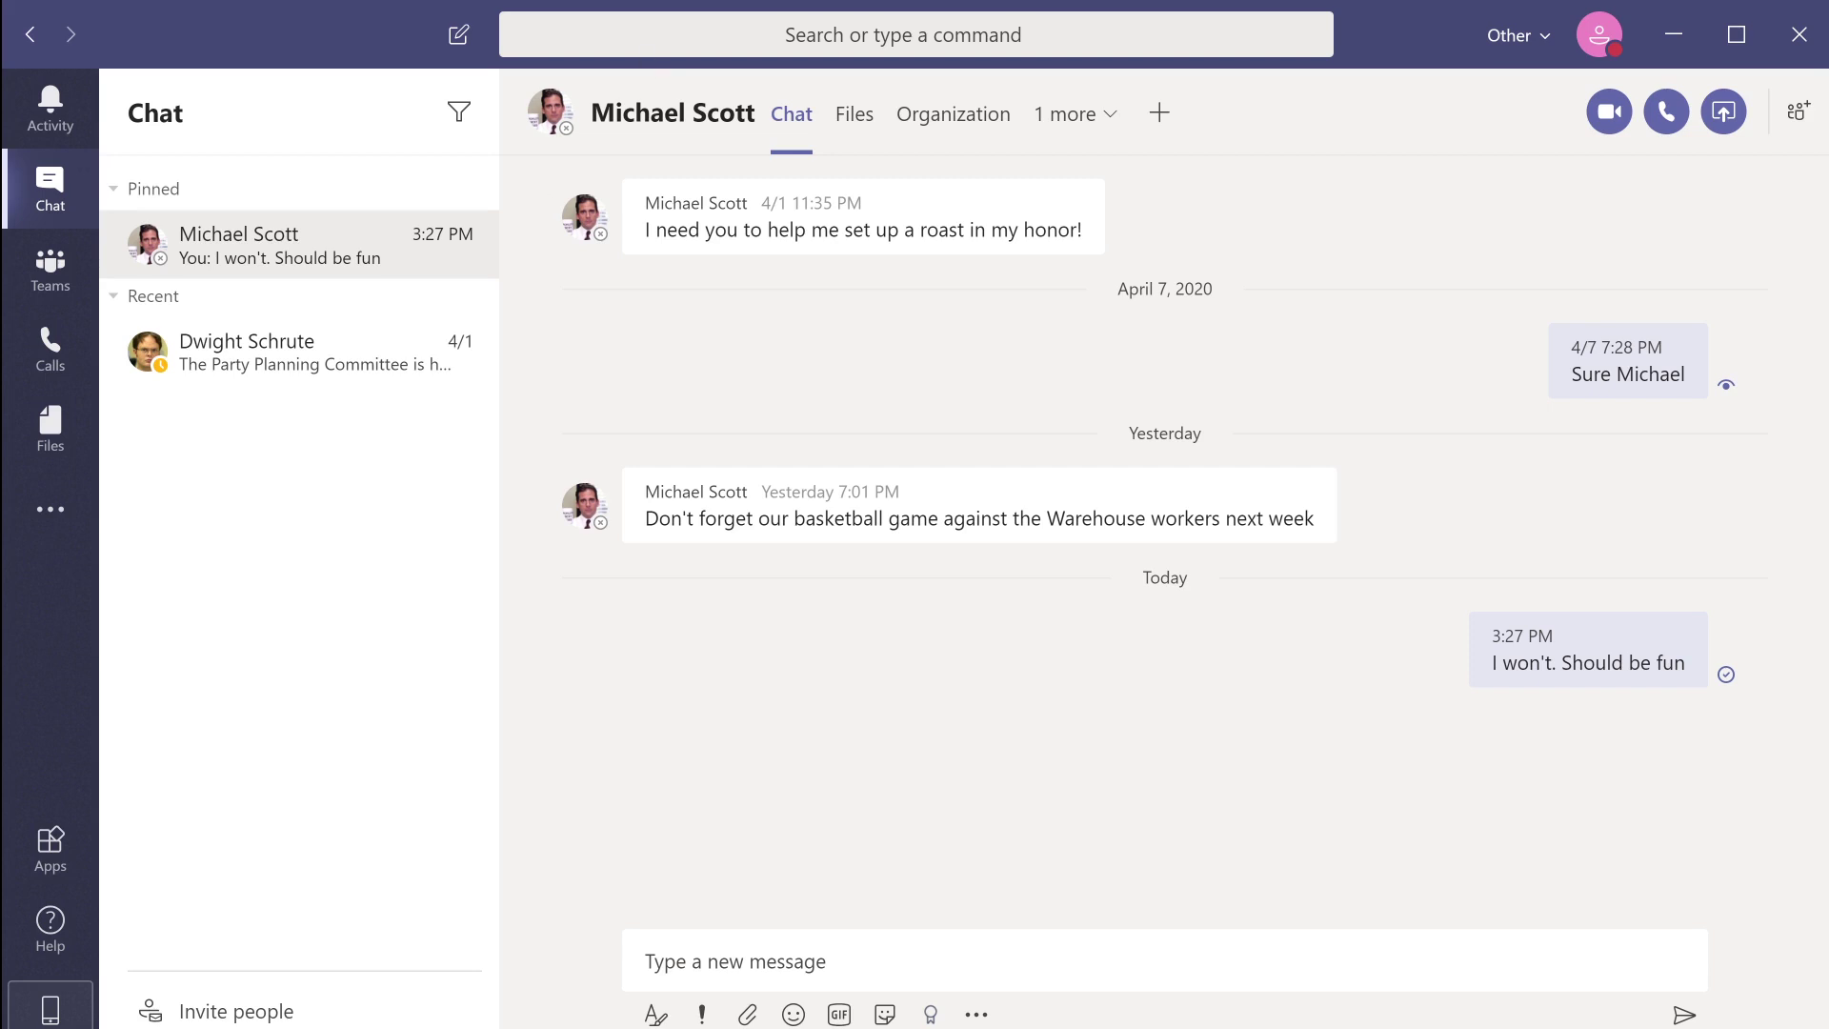
View the pinned contact's recent activity with the /activity command and return to their conversation.
key("ctrl+e")
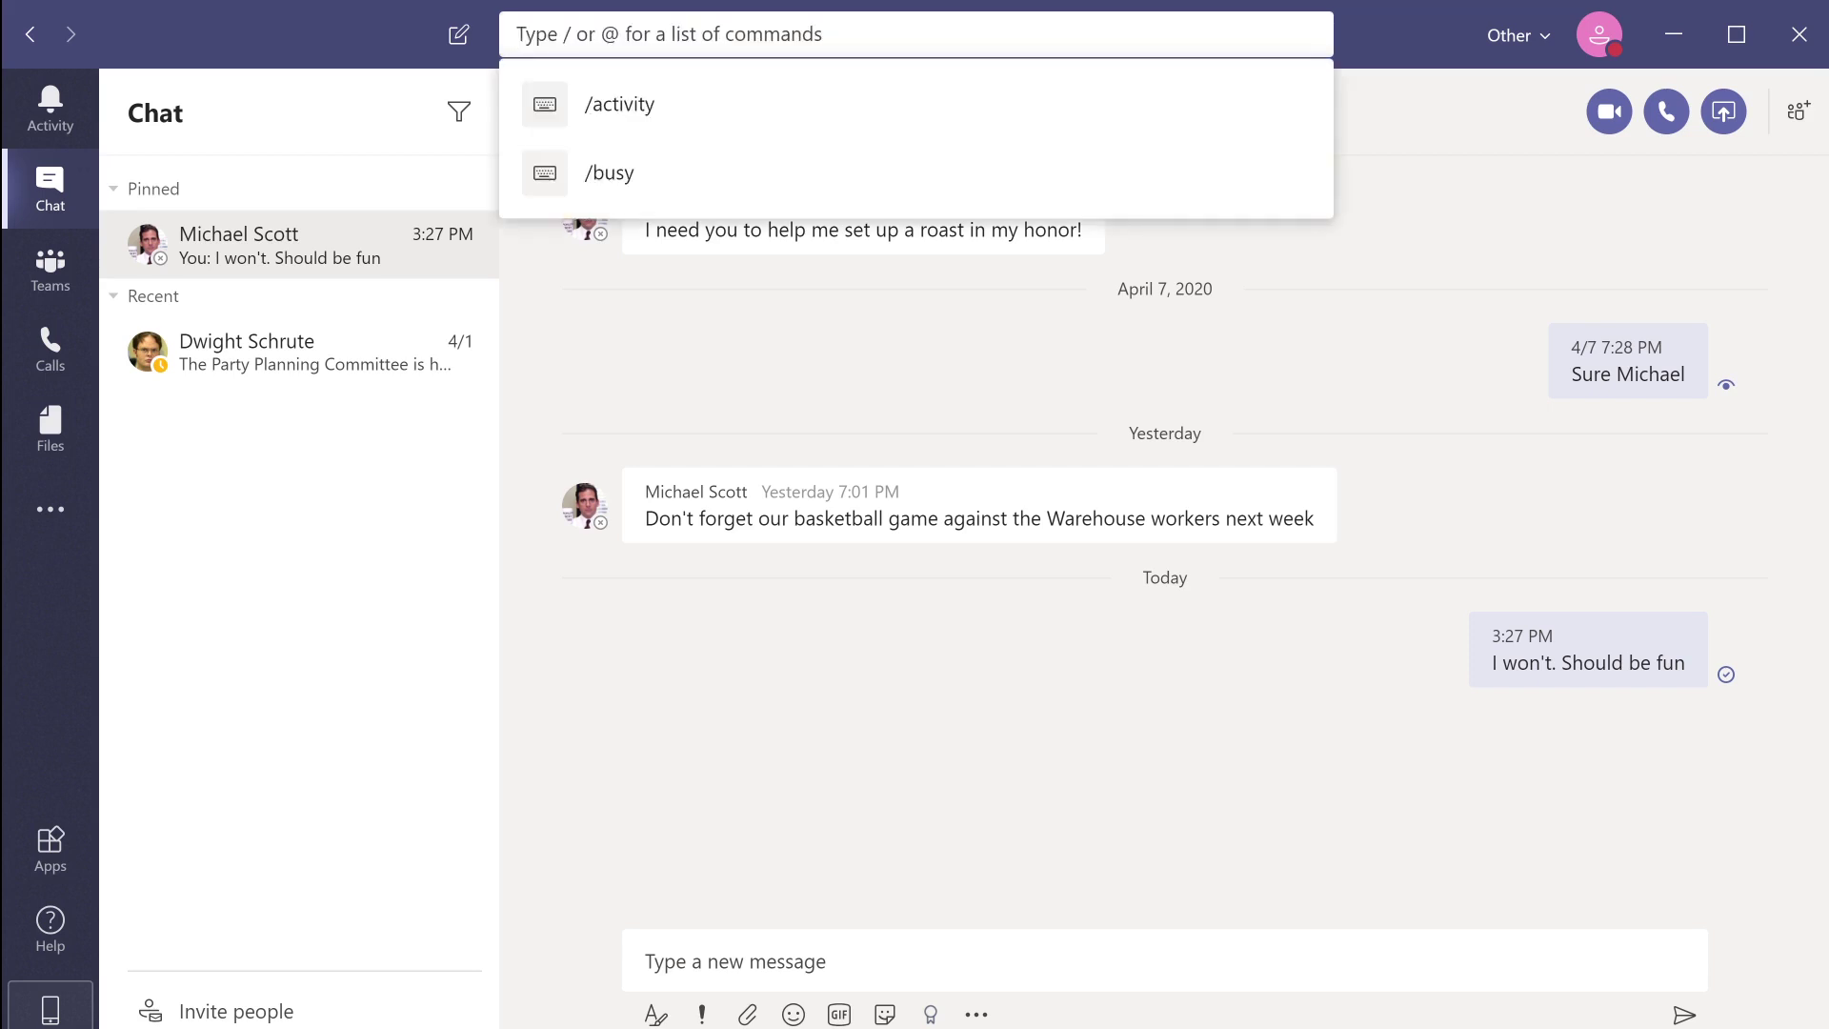
type("/")
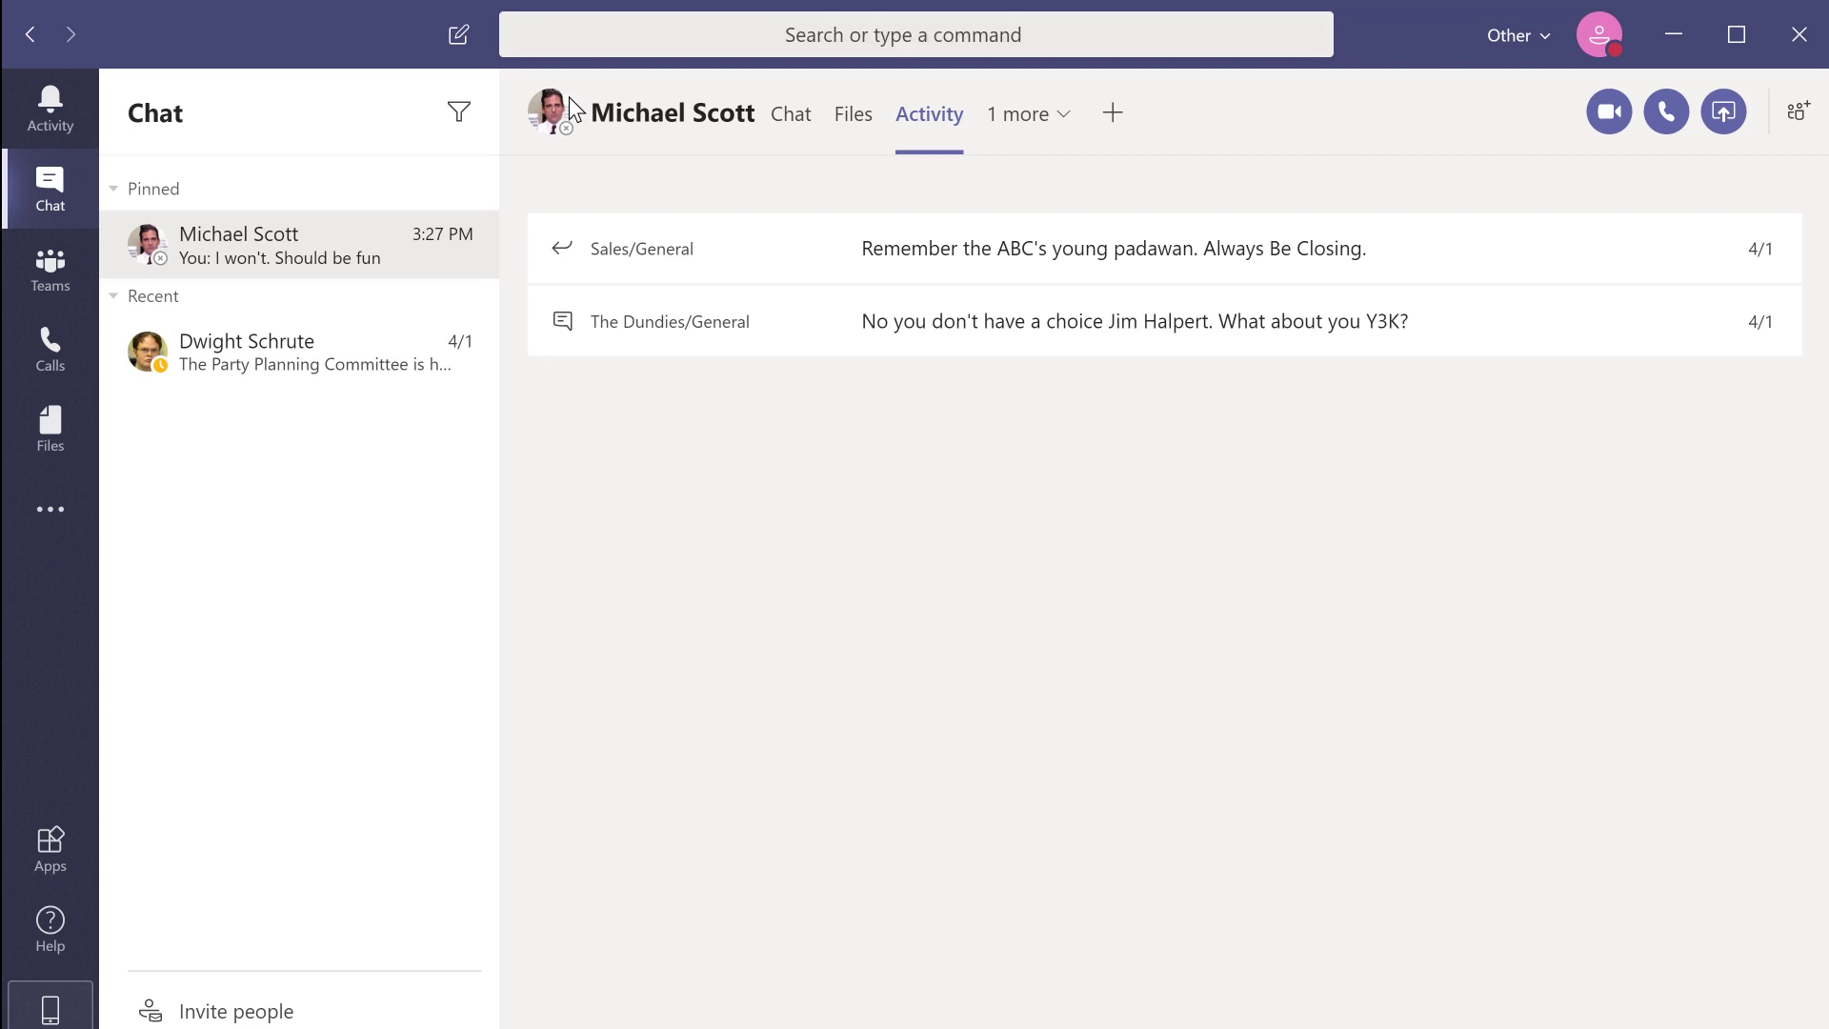
left_click(568, 95)
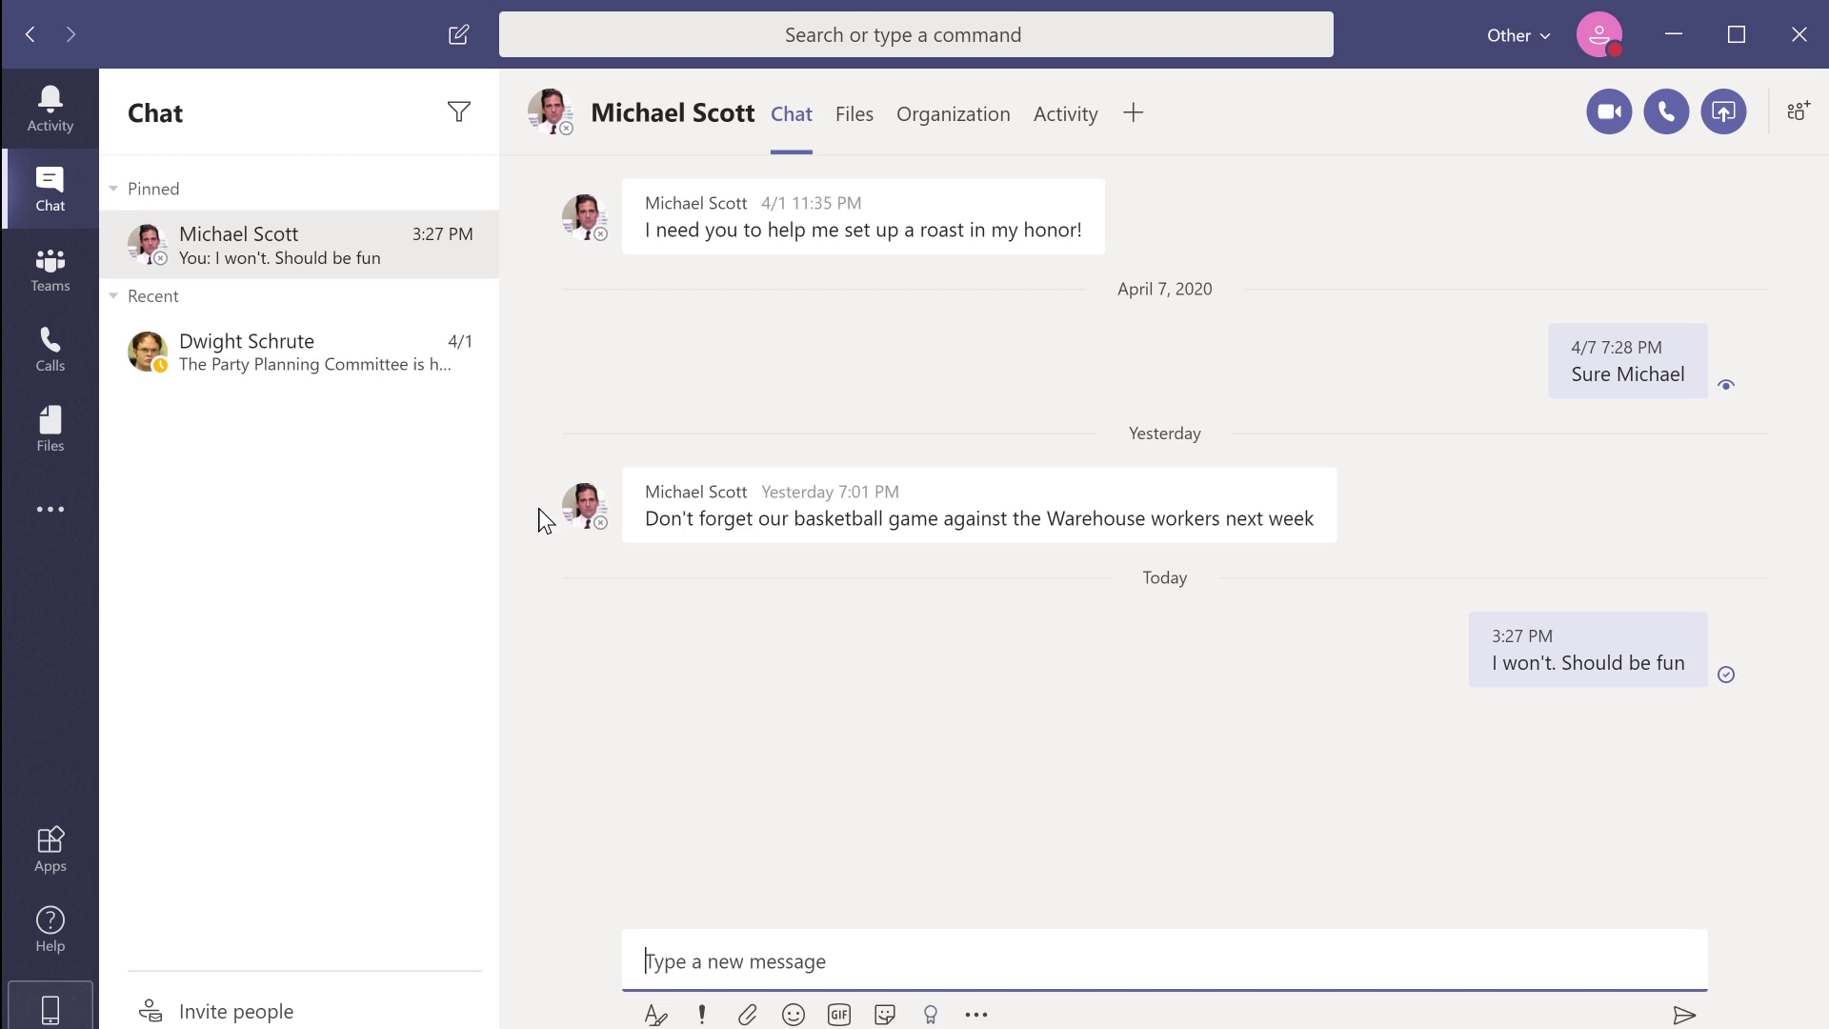
Look through the Activity, Chat, Teams, Calls and Files sections in turn and return to Chat.
key("ctrl+1")
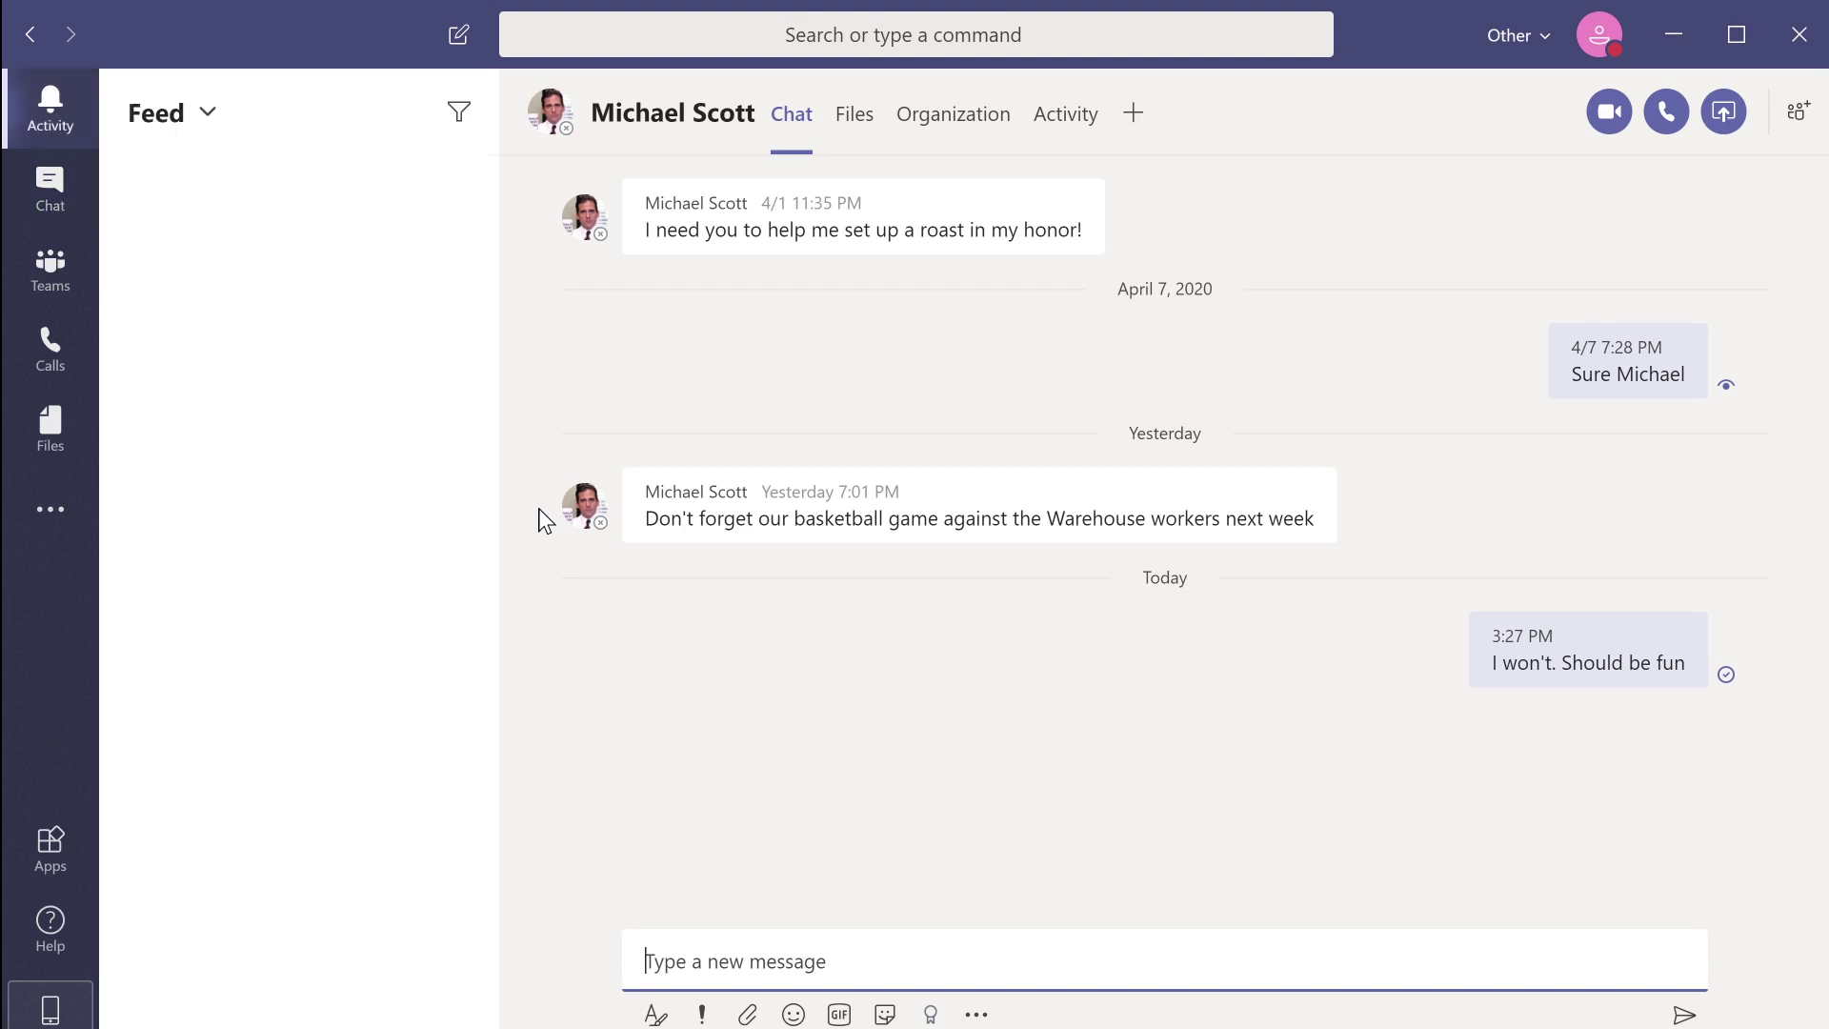
key("ctrl+2")
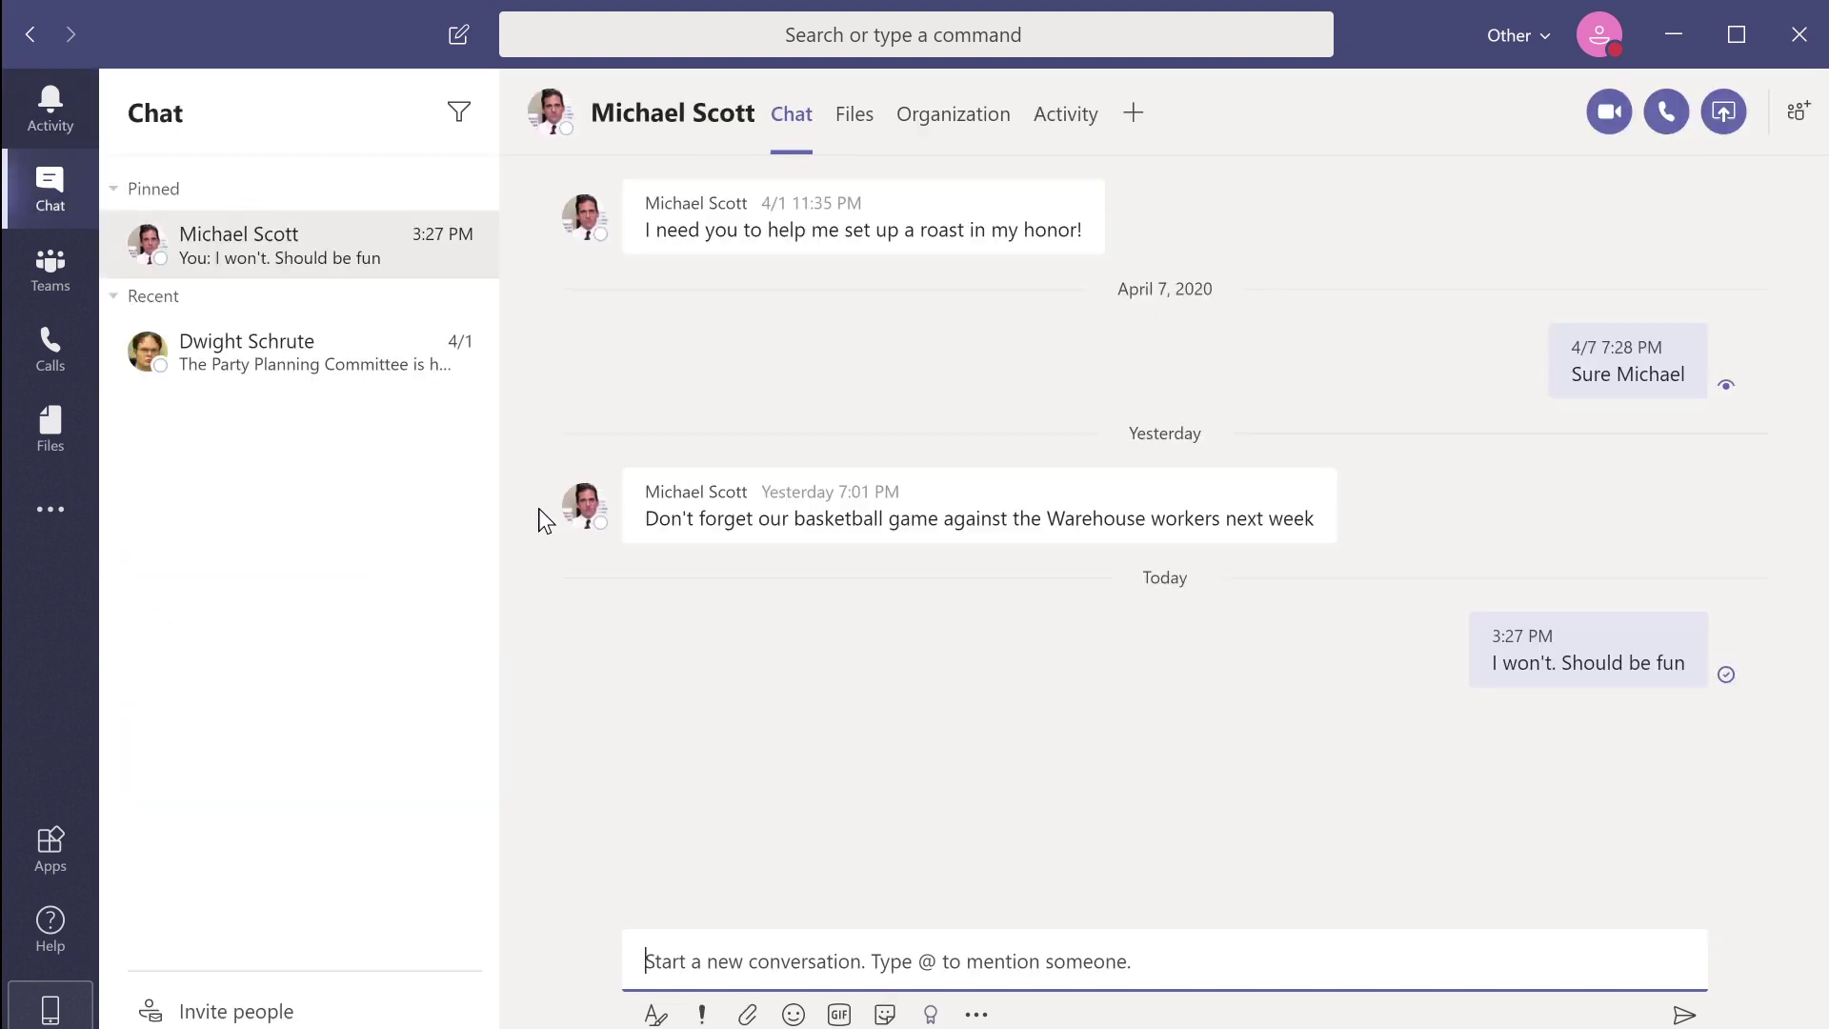
key("ctrl+3")
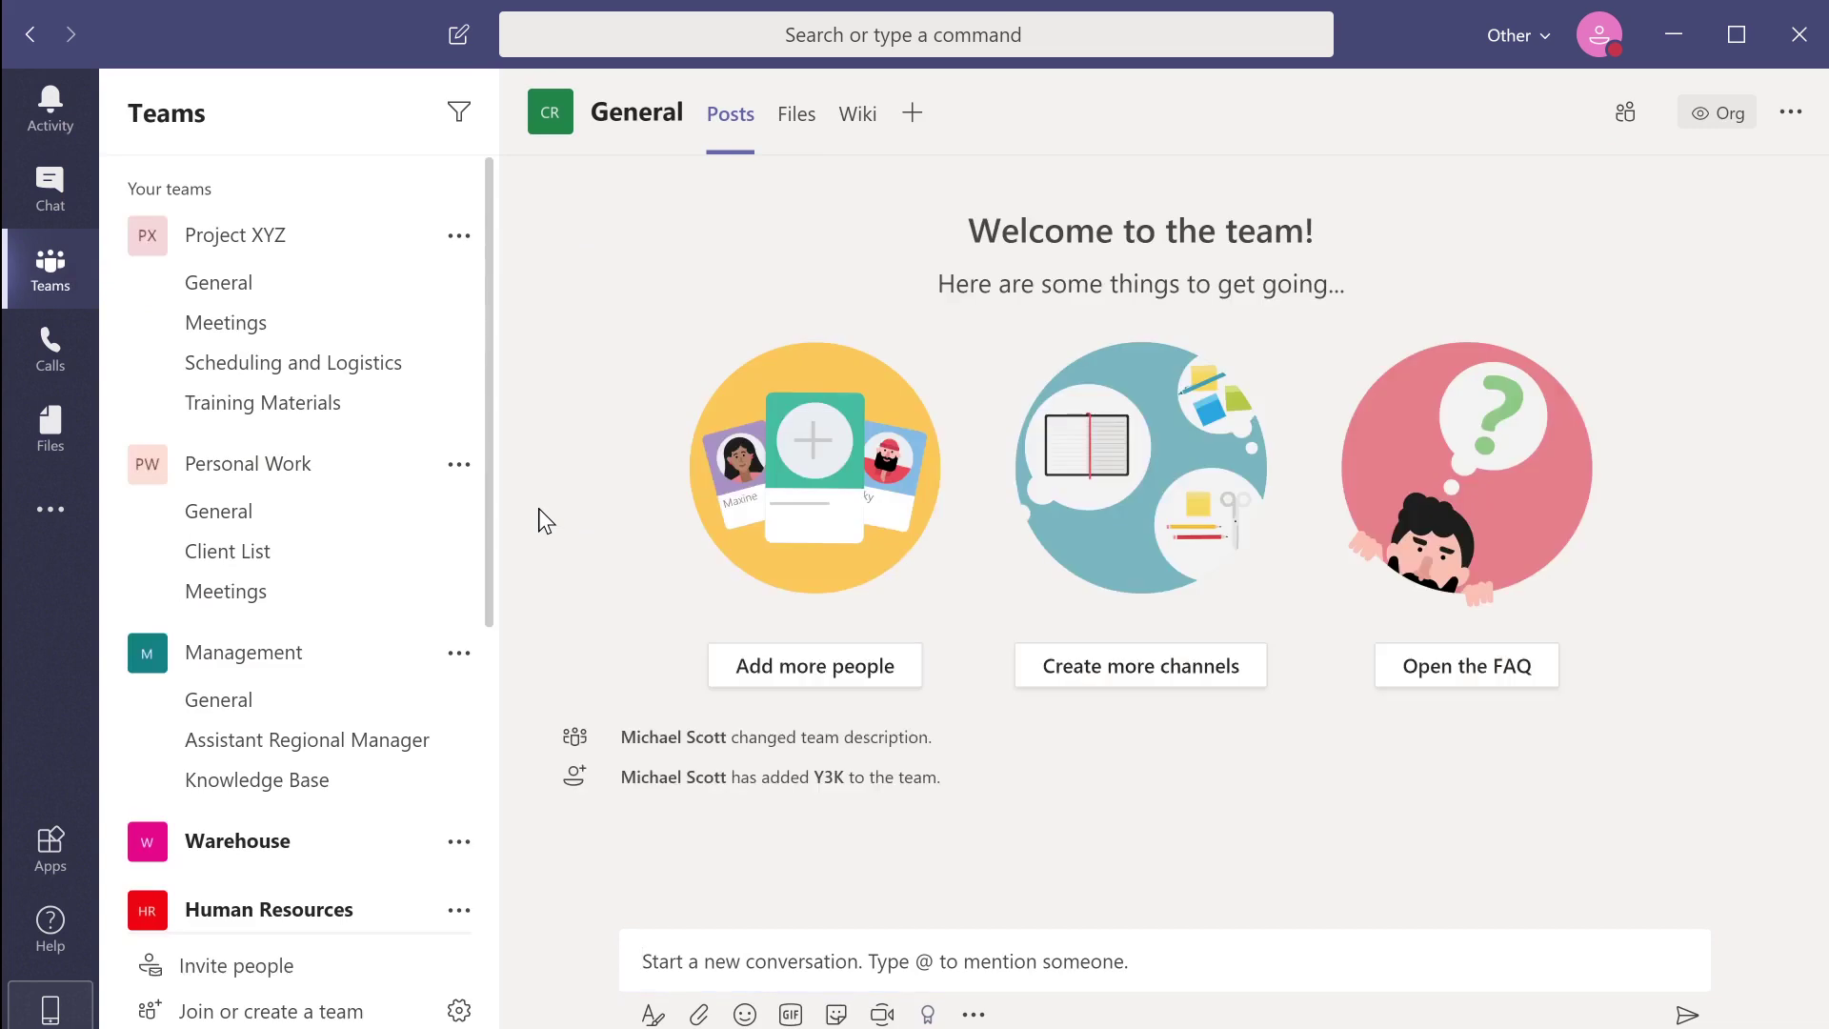
key("ctrl+4")
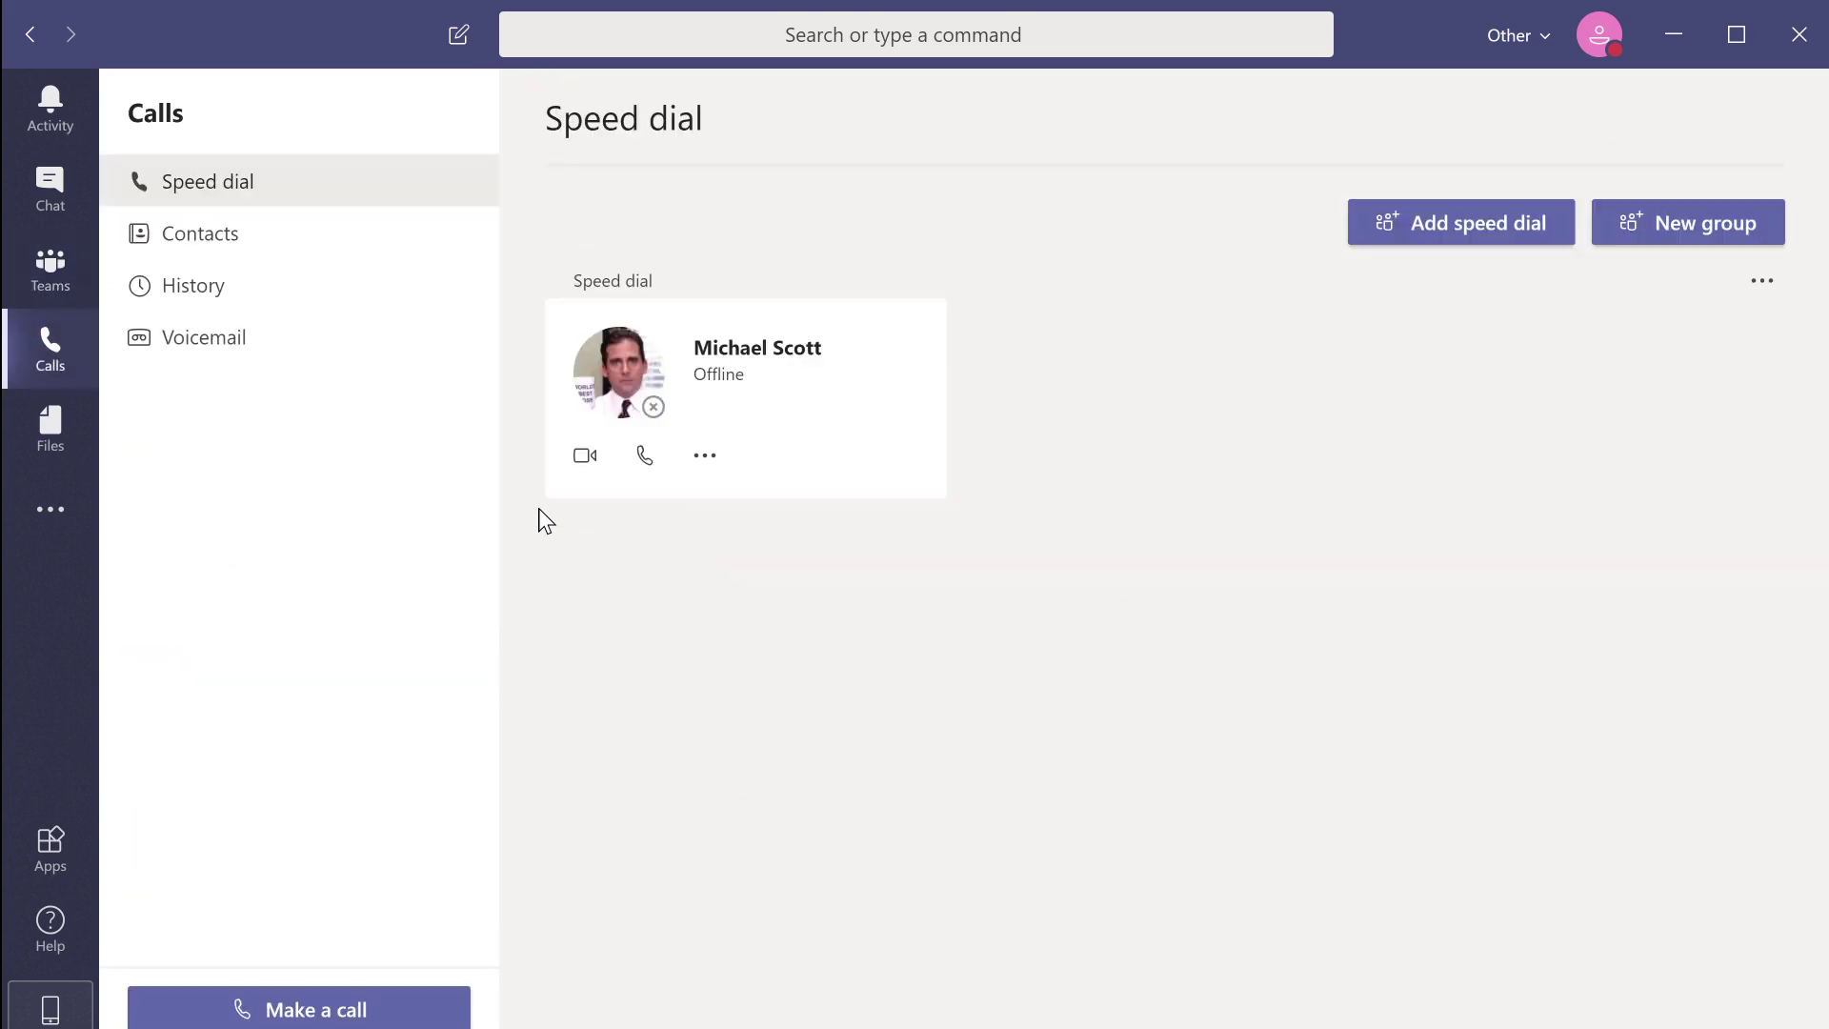
key("ctrl+5")
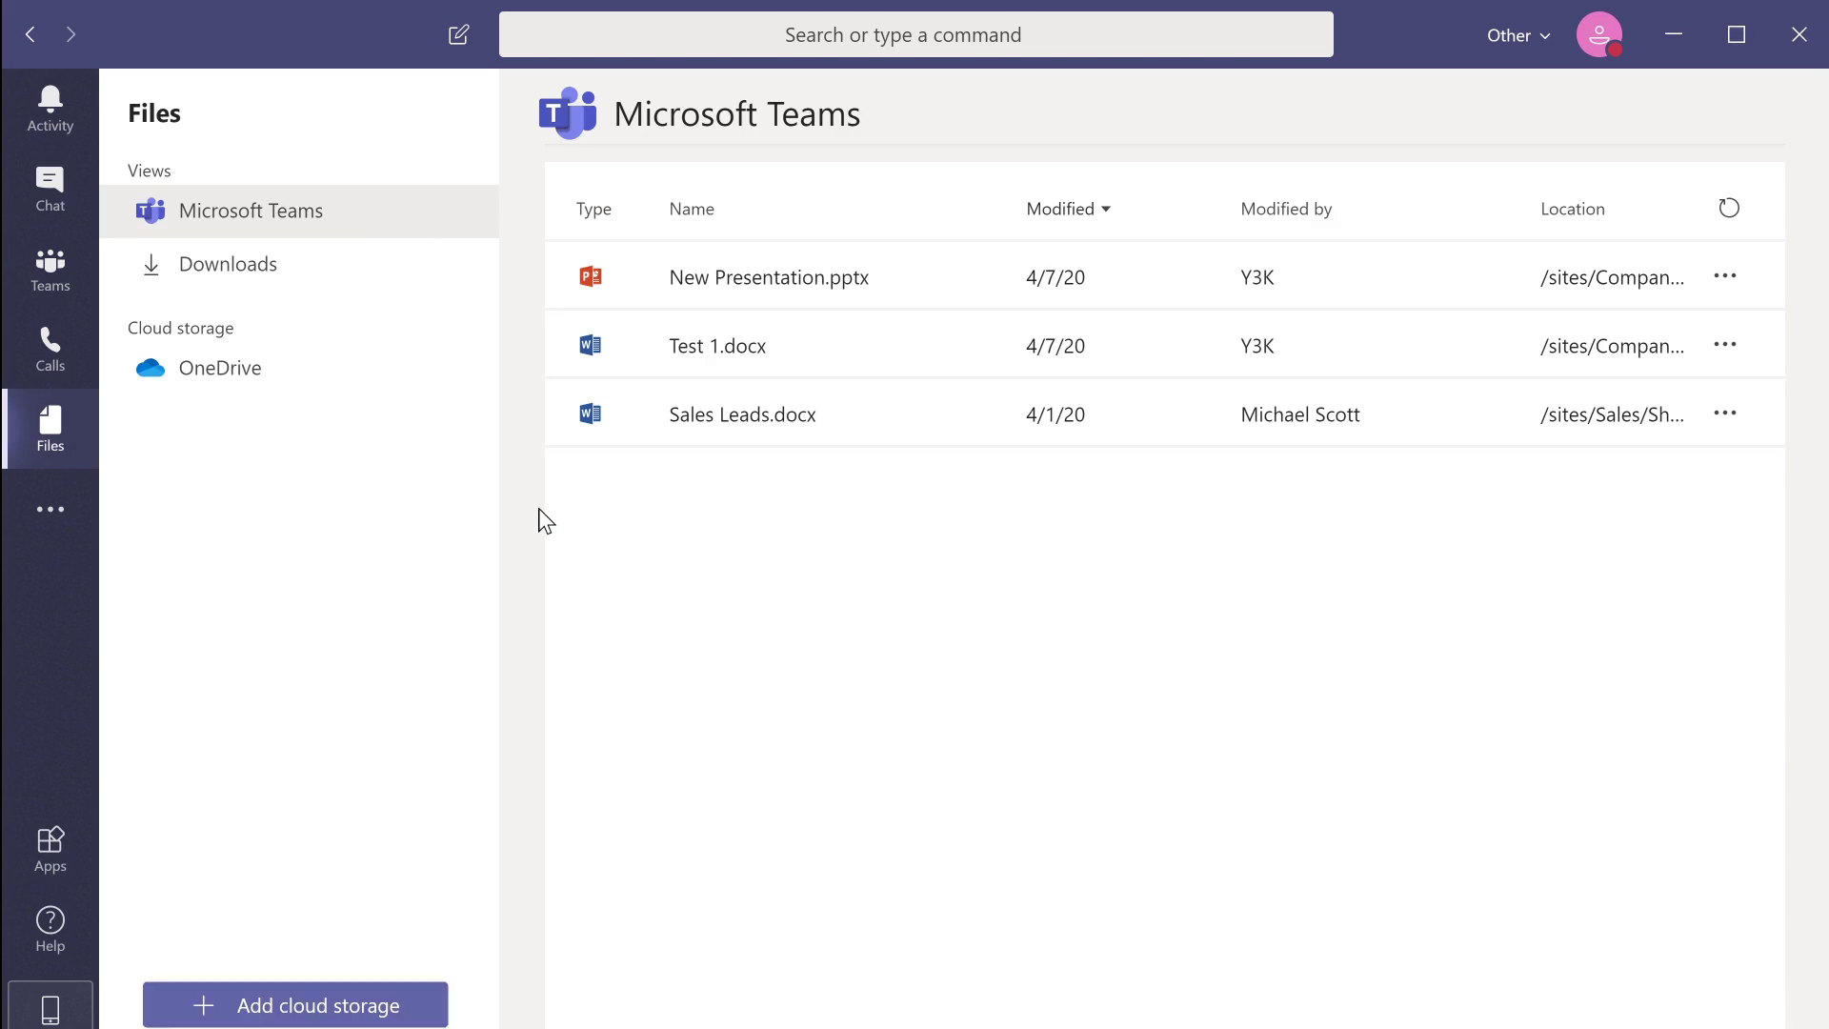
key("ctrl+2")
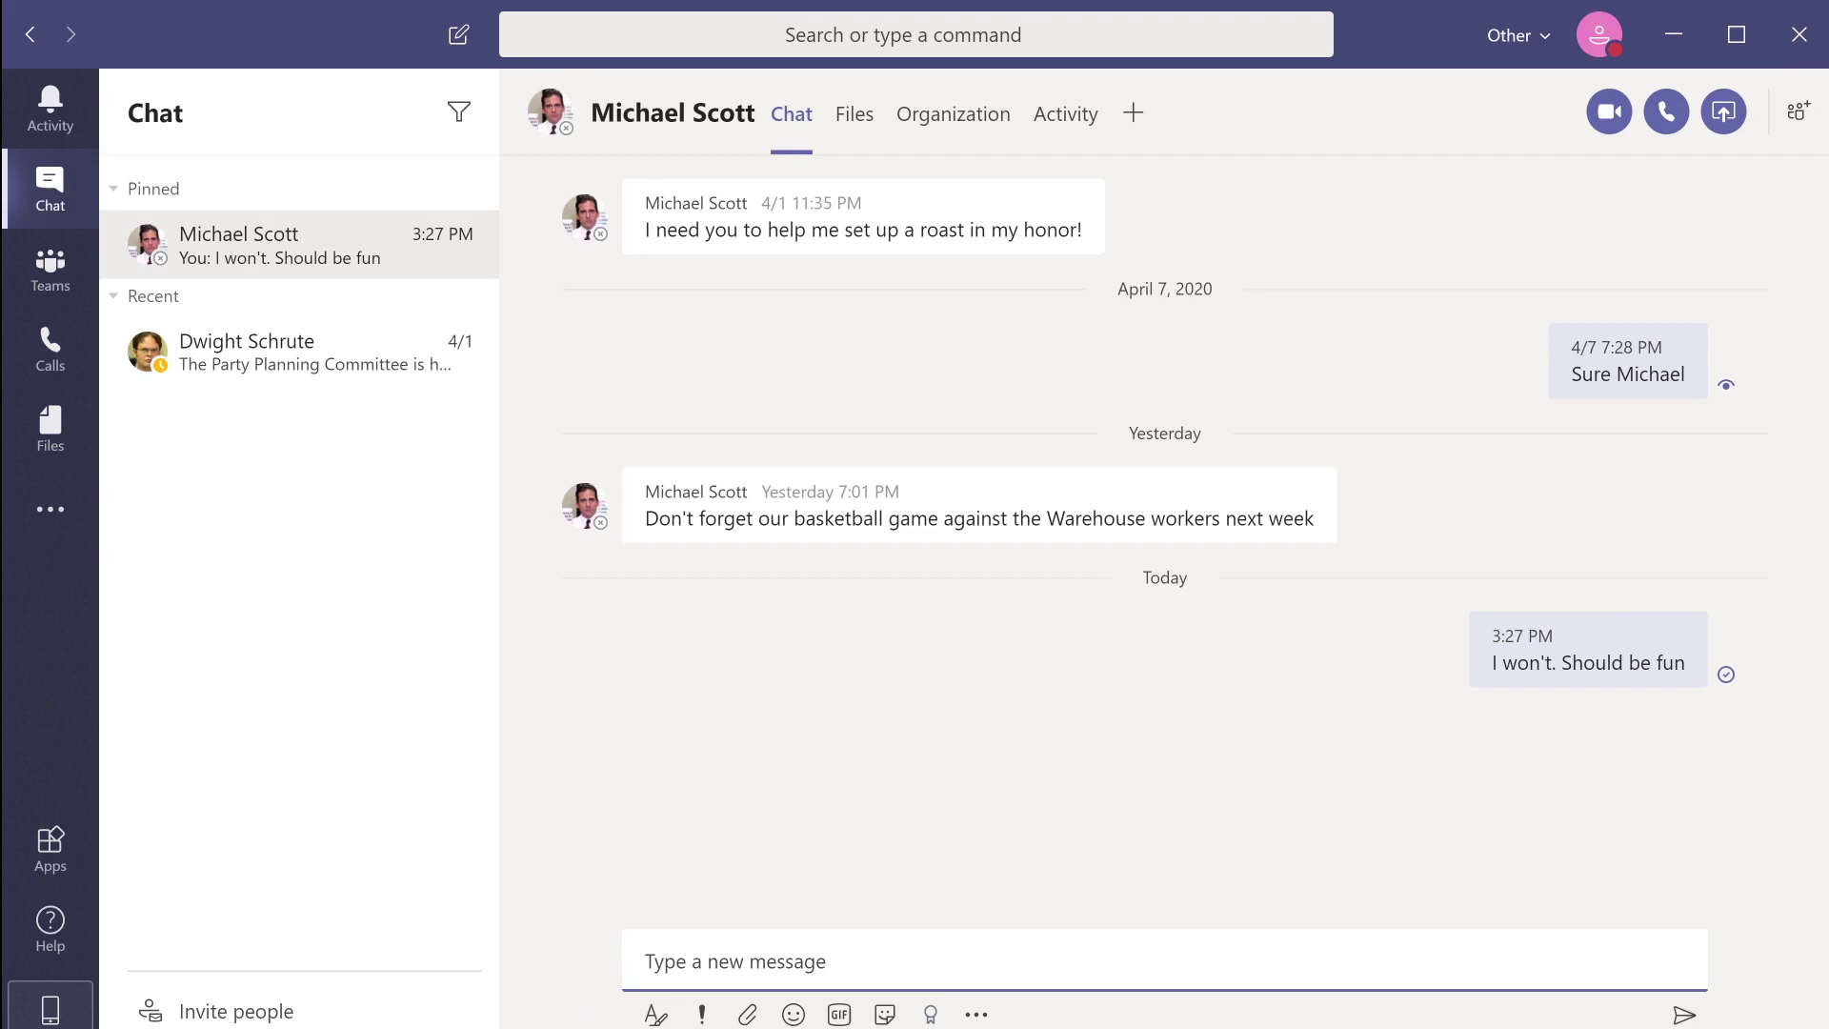
Go to the Management team's Assistant Regional Manager channel with the /goto command.
key("ctrl+e")
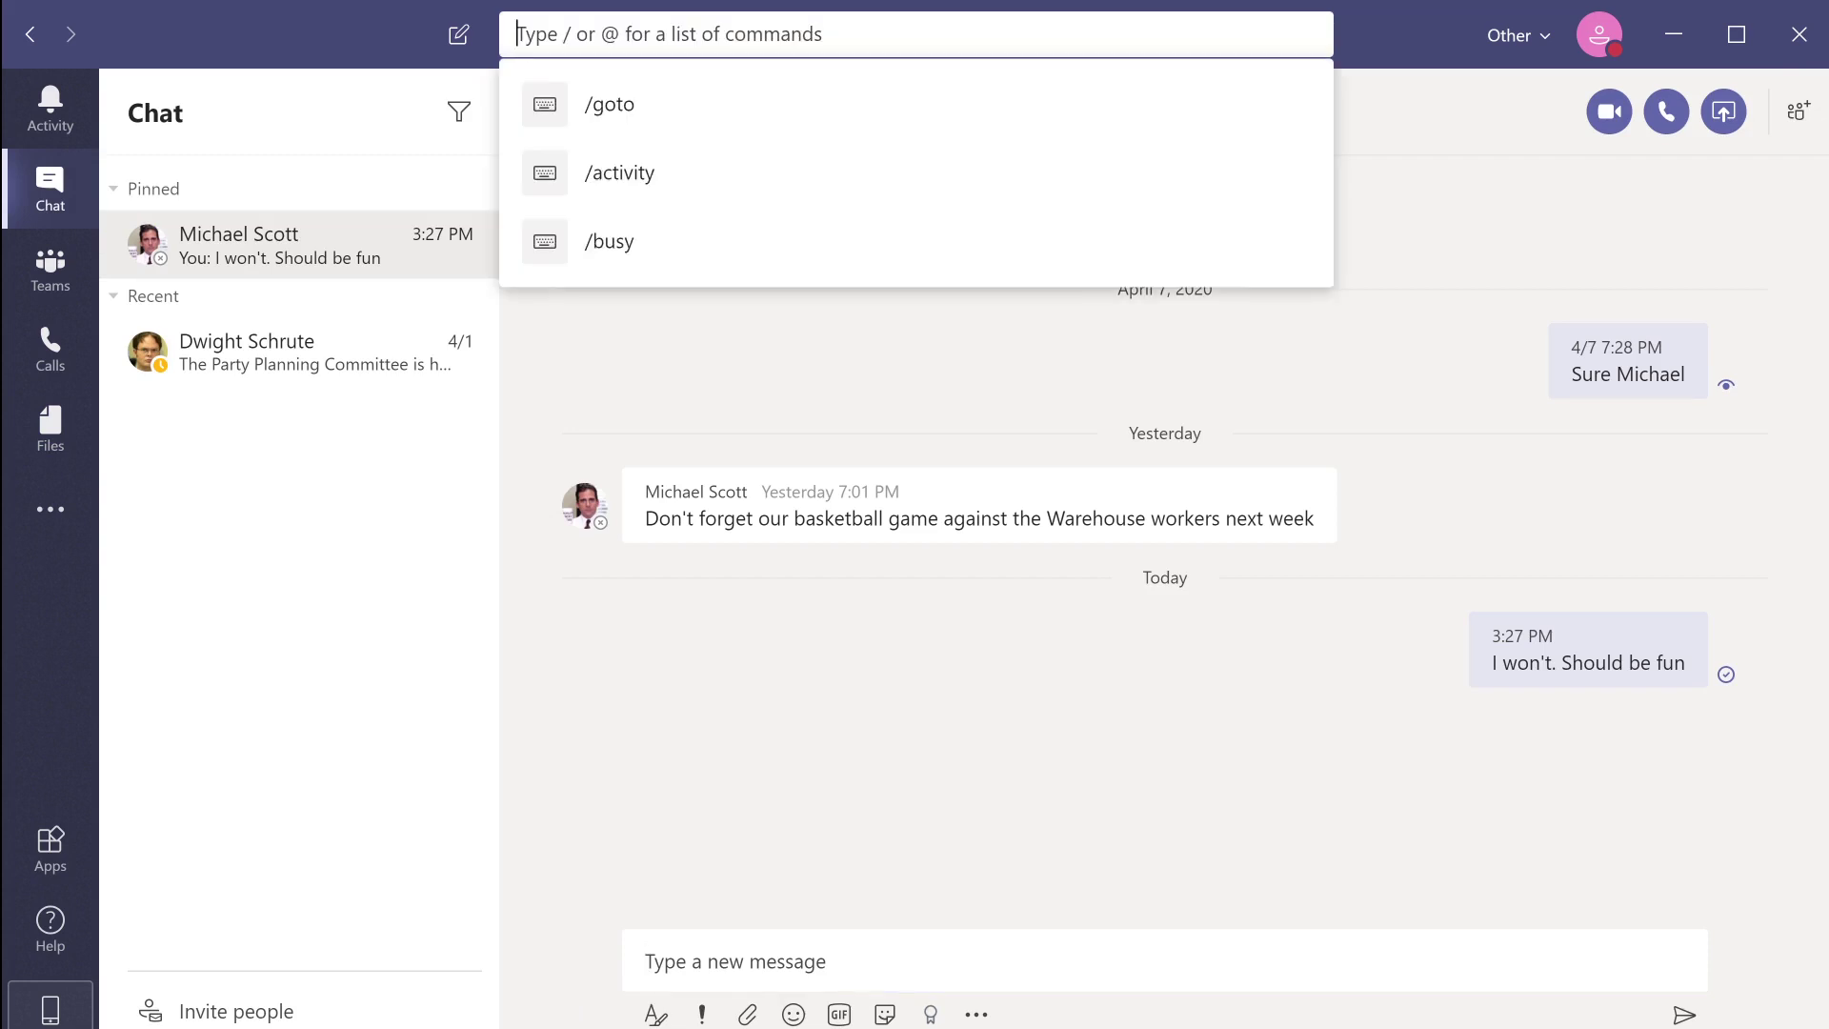
type("/goto")
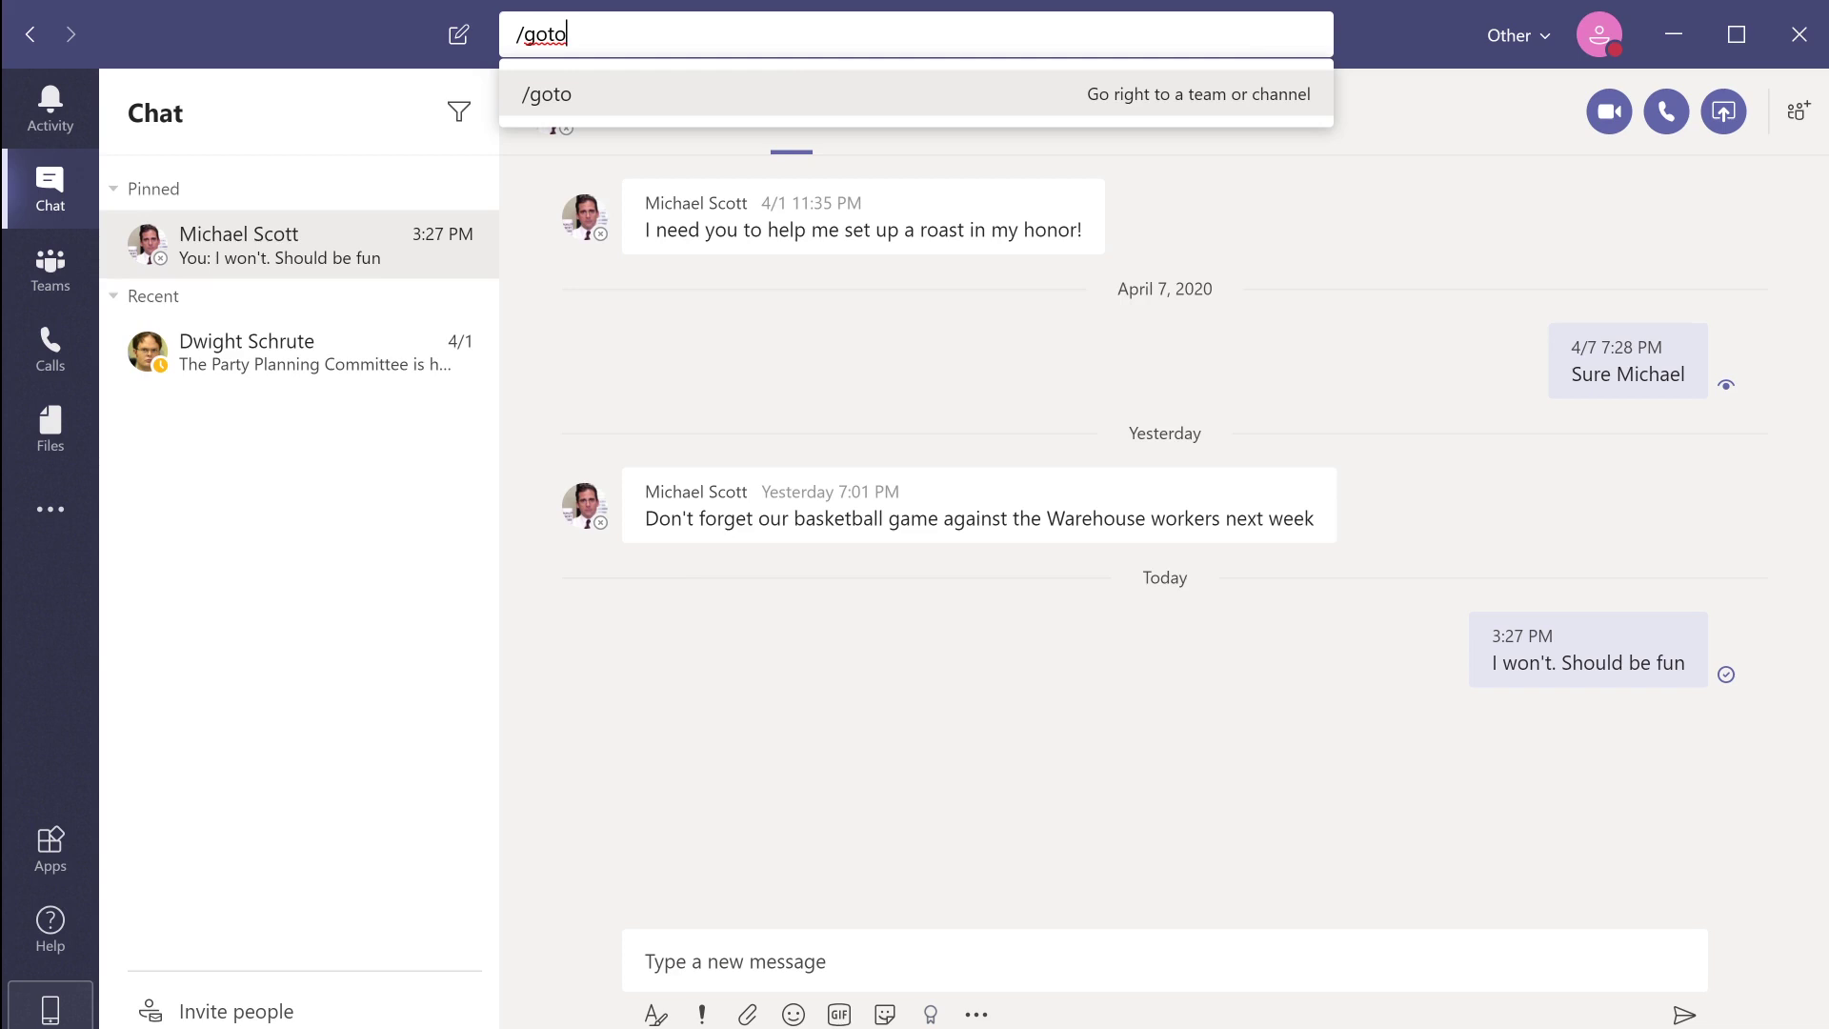
key("Return")
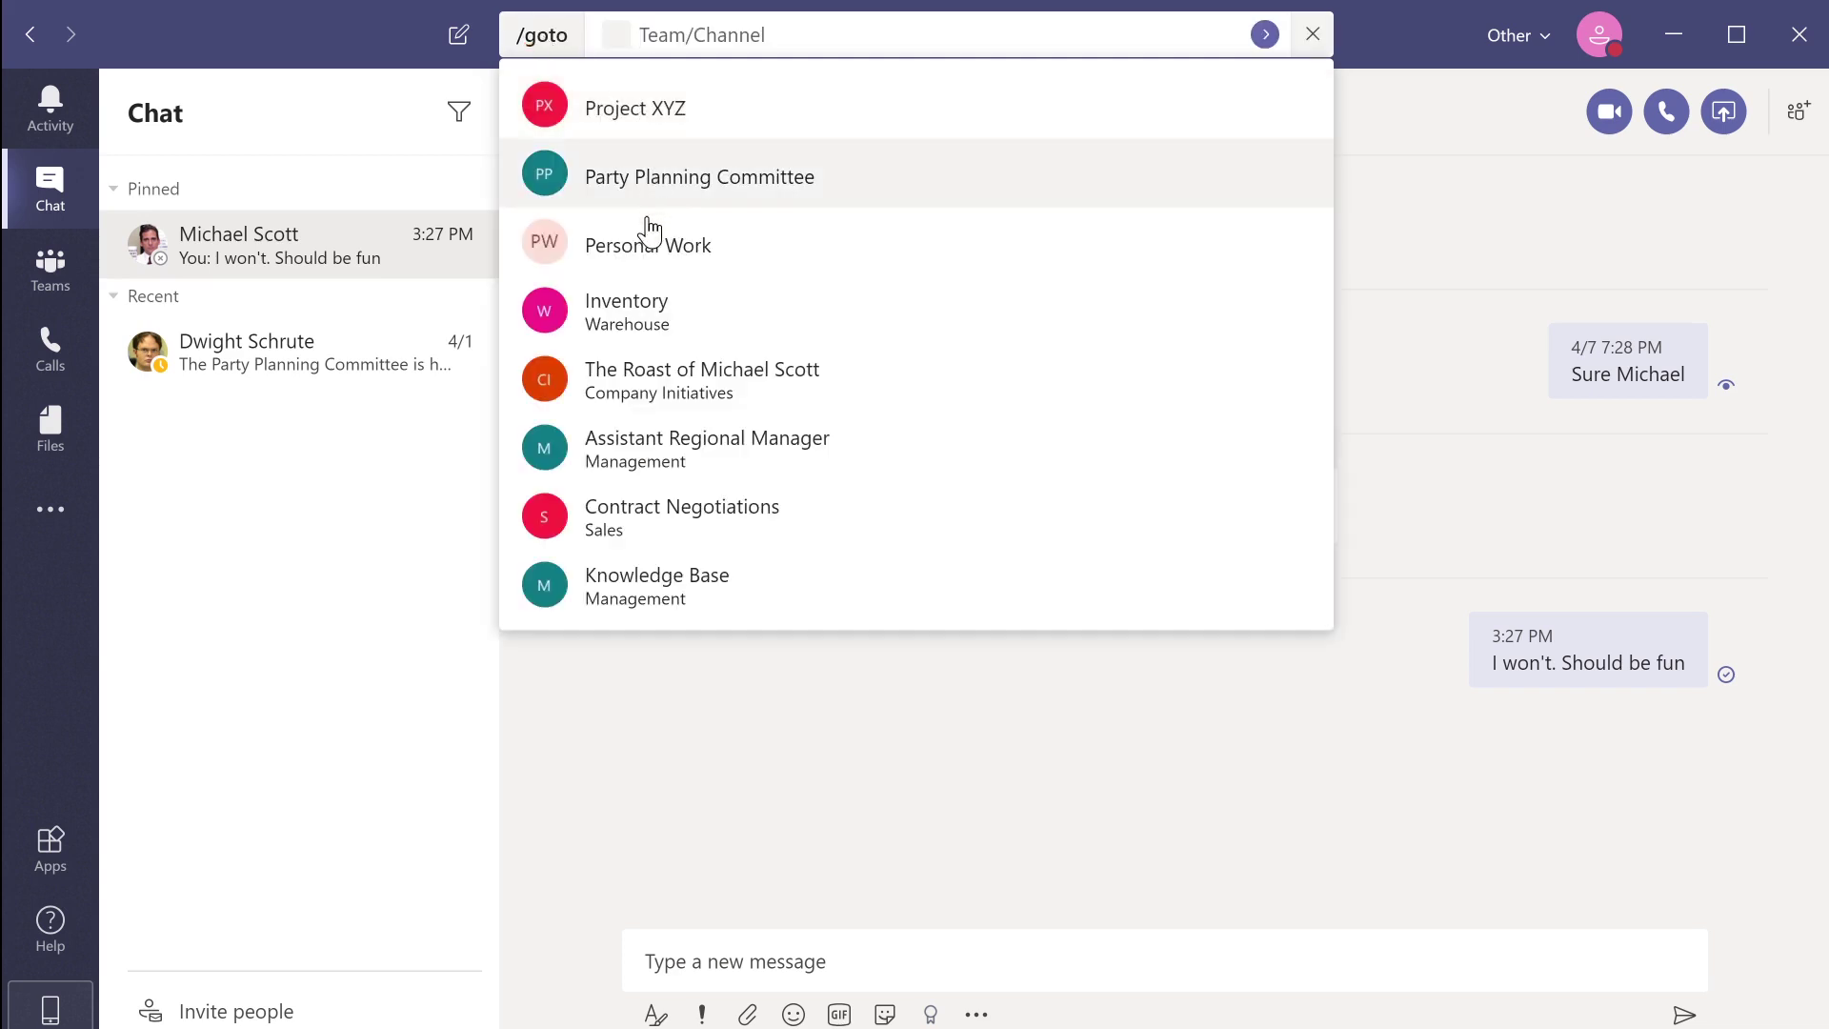
left_click(676, 455)
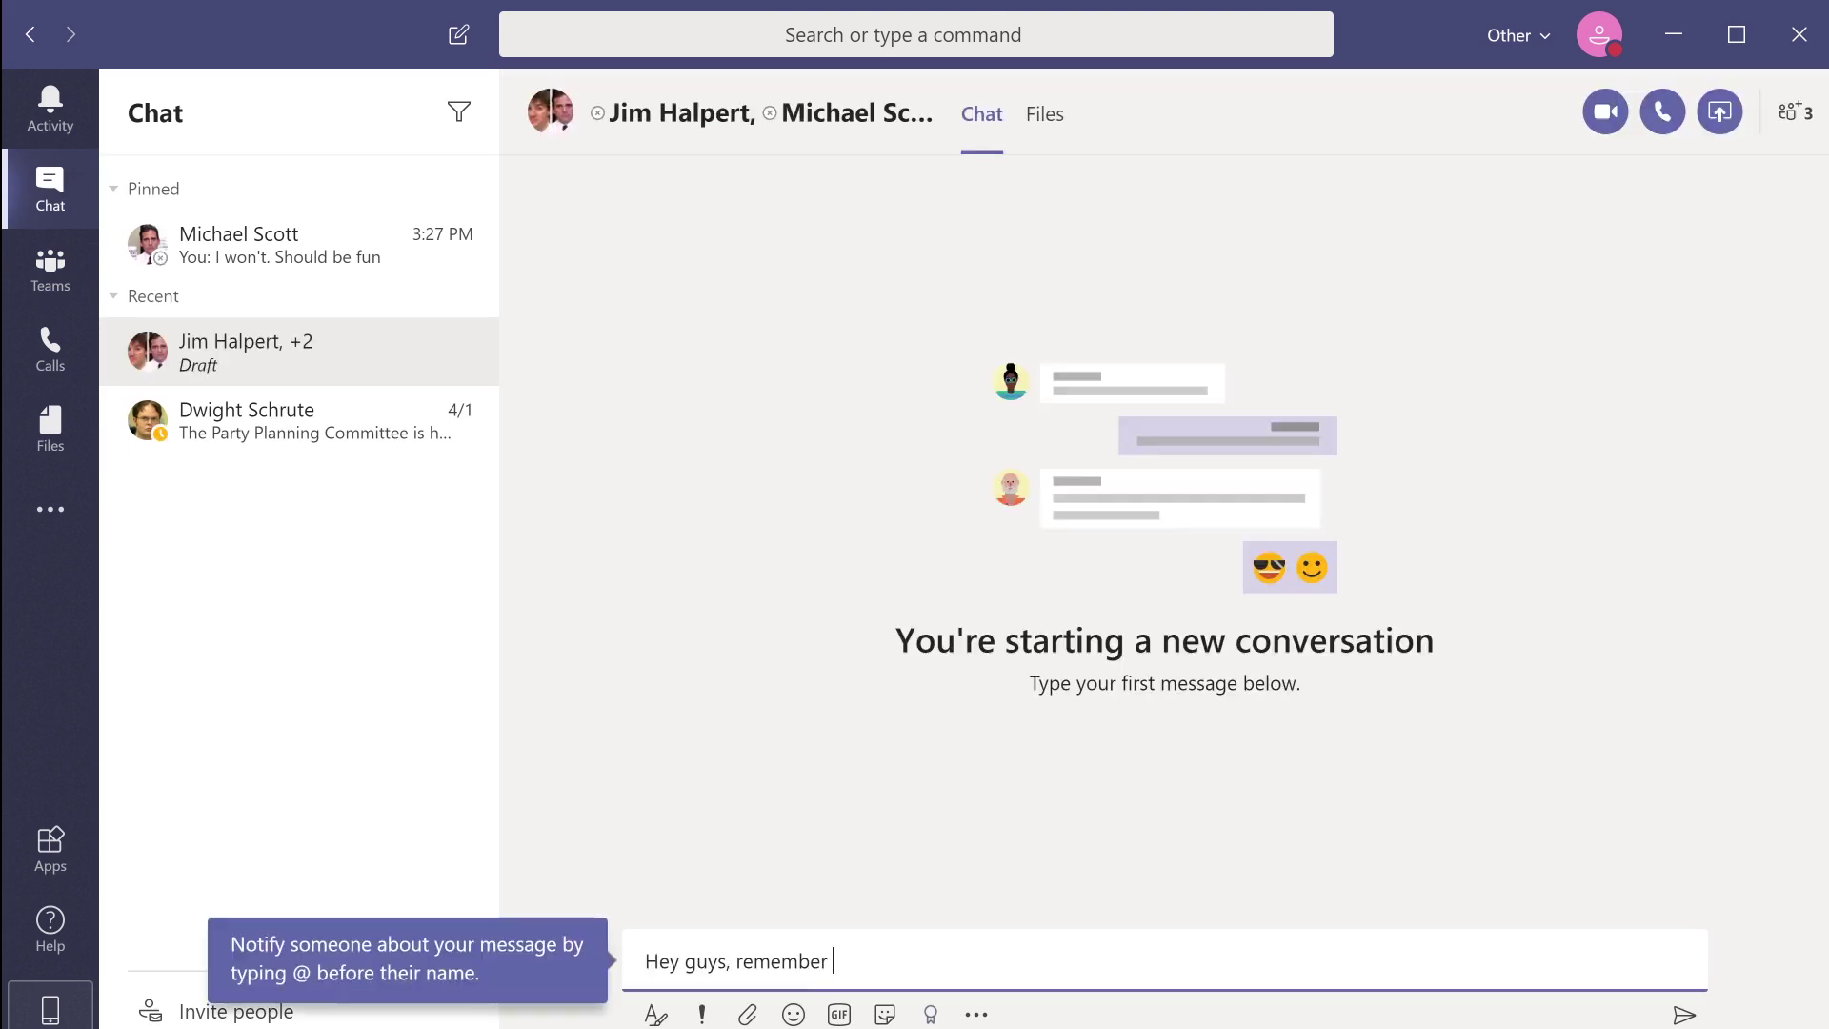
Send the message "Hey guys, remember to bring your clothes and ball shoes for the game" in the new group chat.
type("to bring your clothes a")
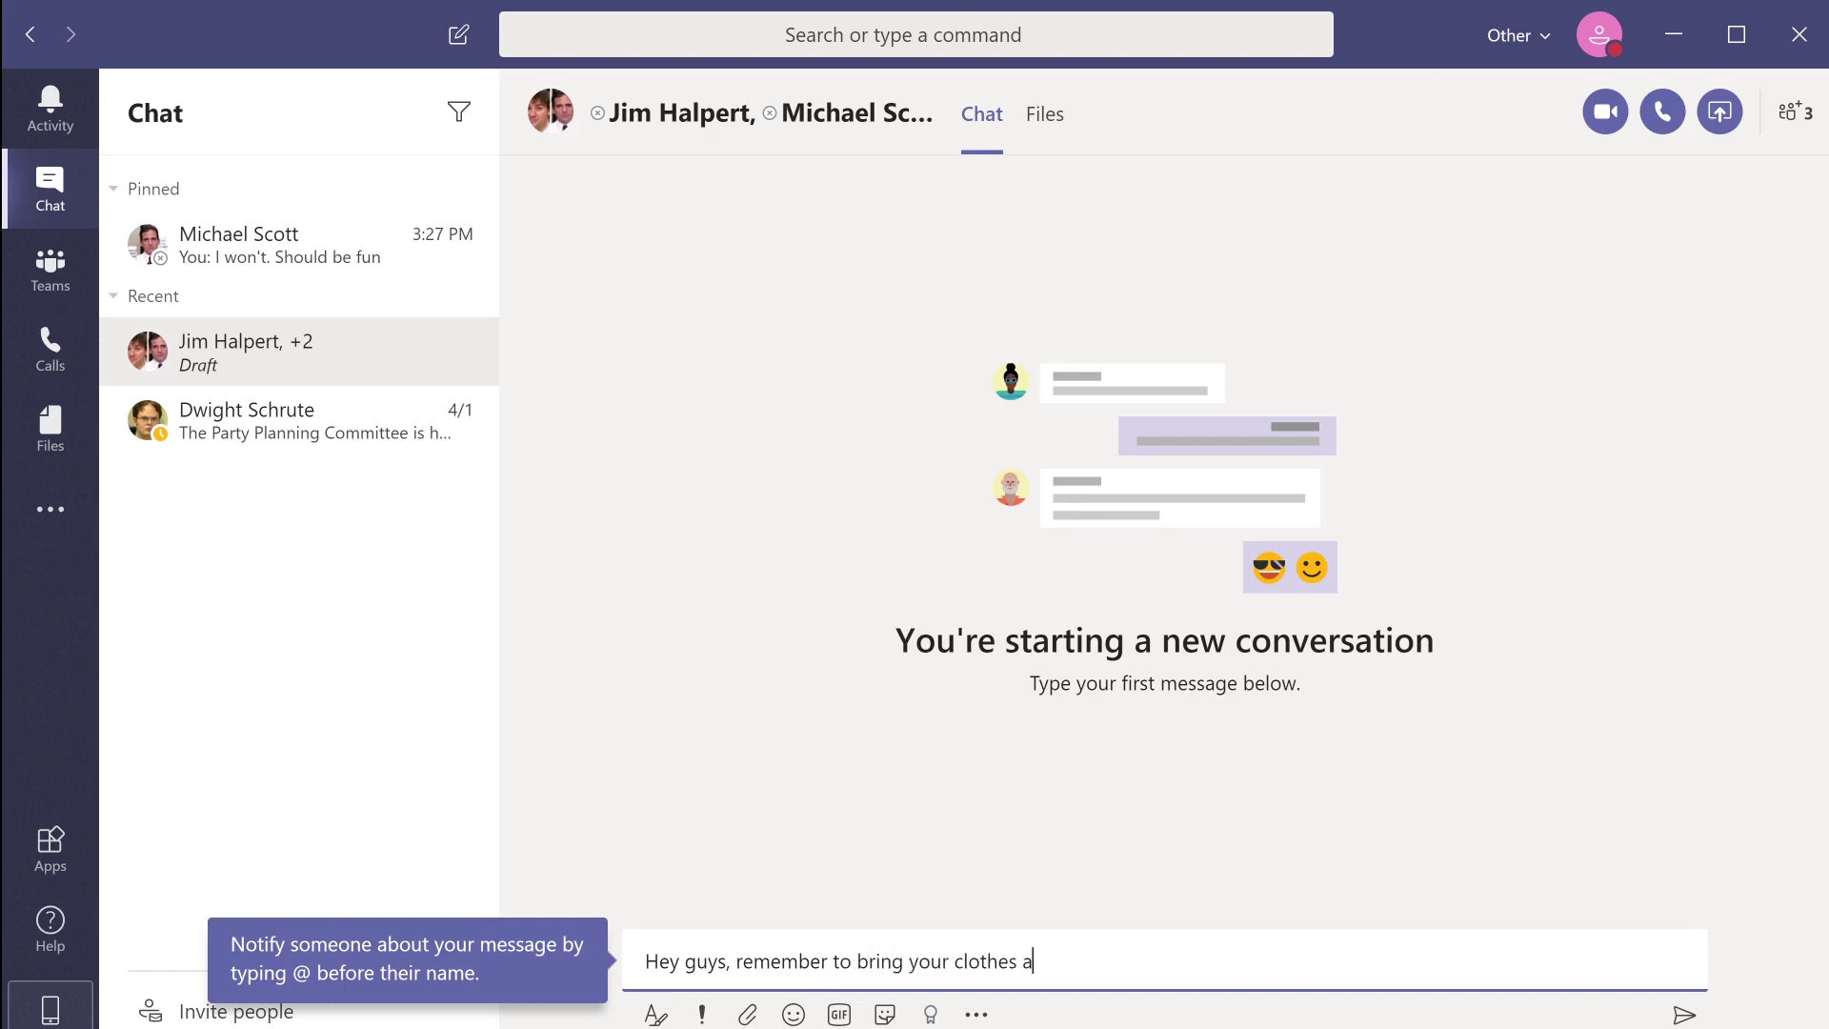
type("nd ball shoes for the game")
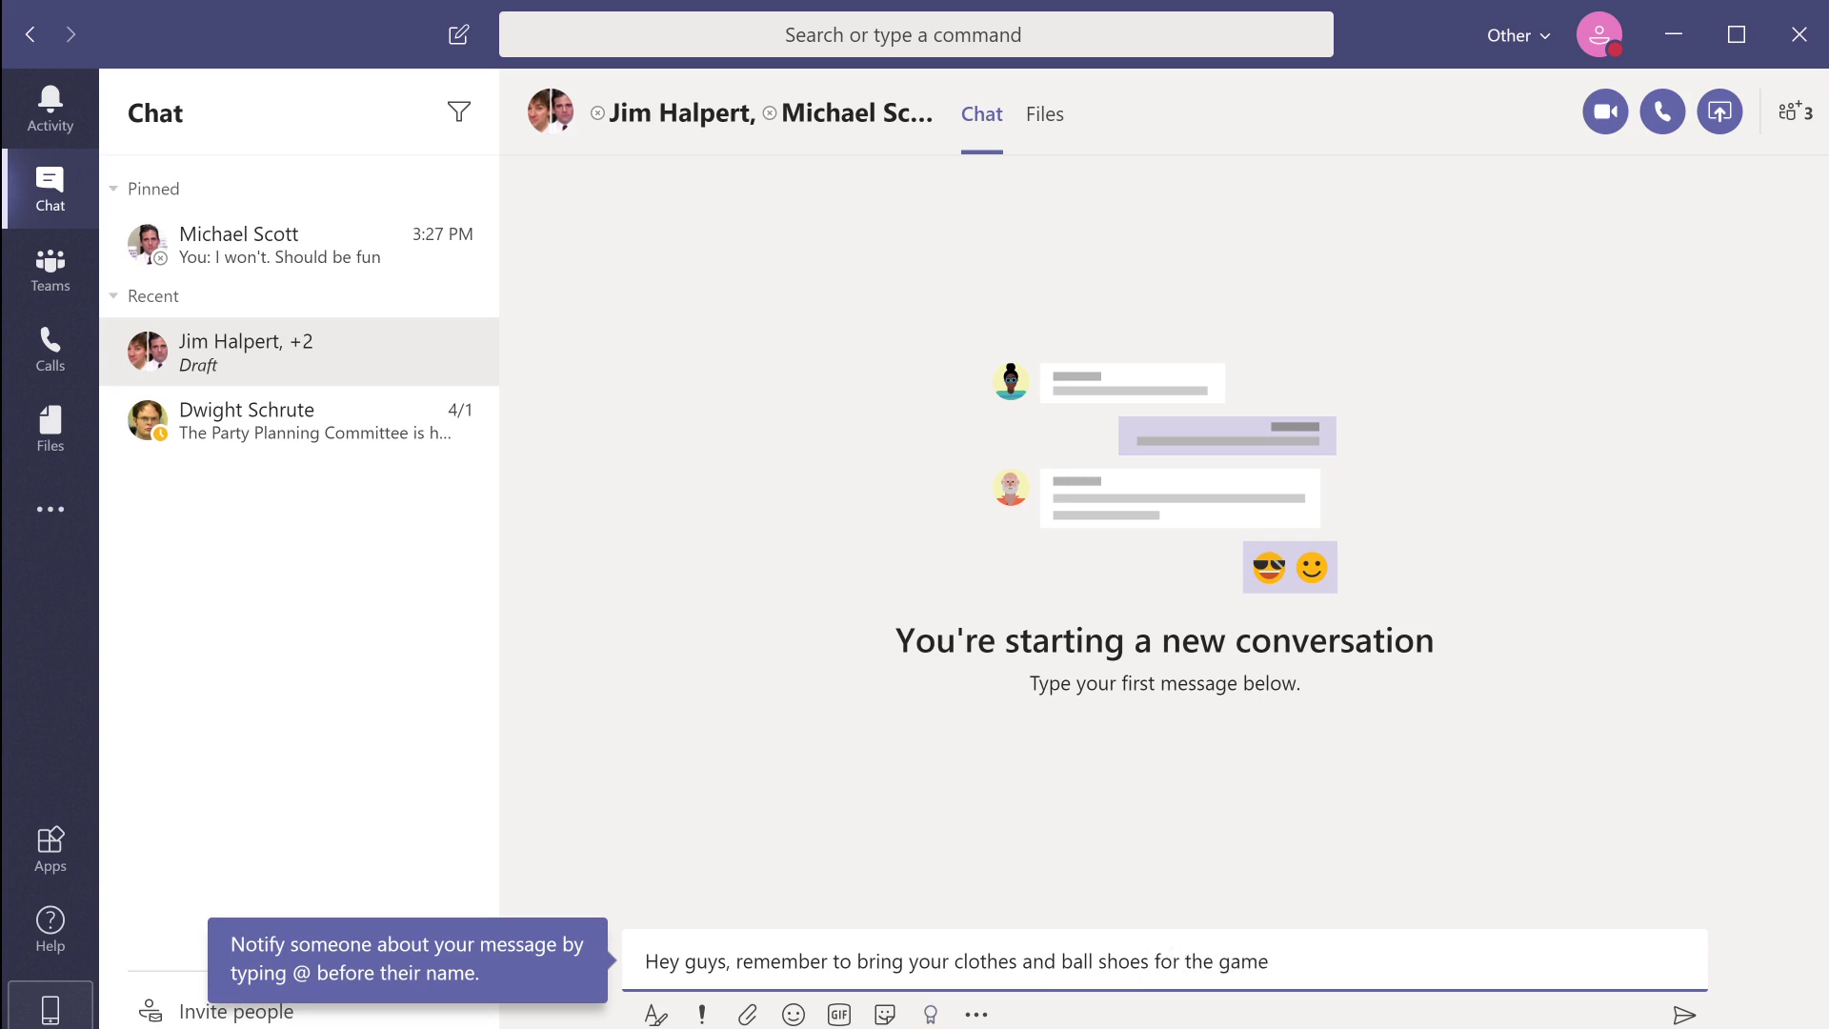
key("Return")
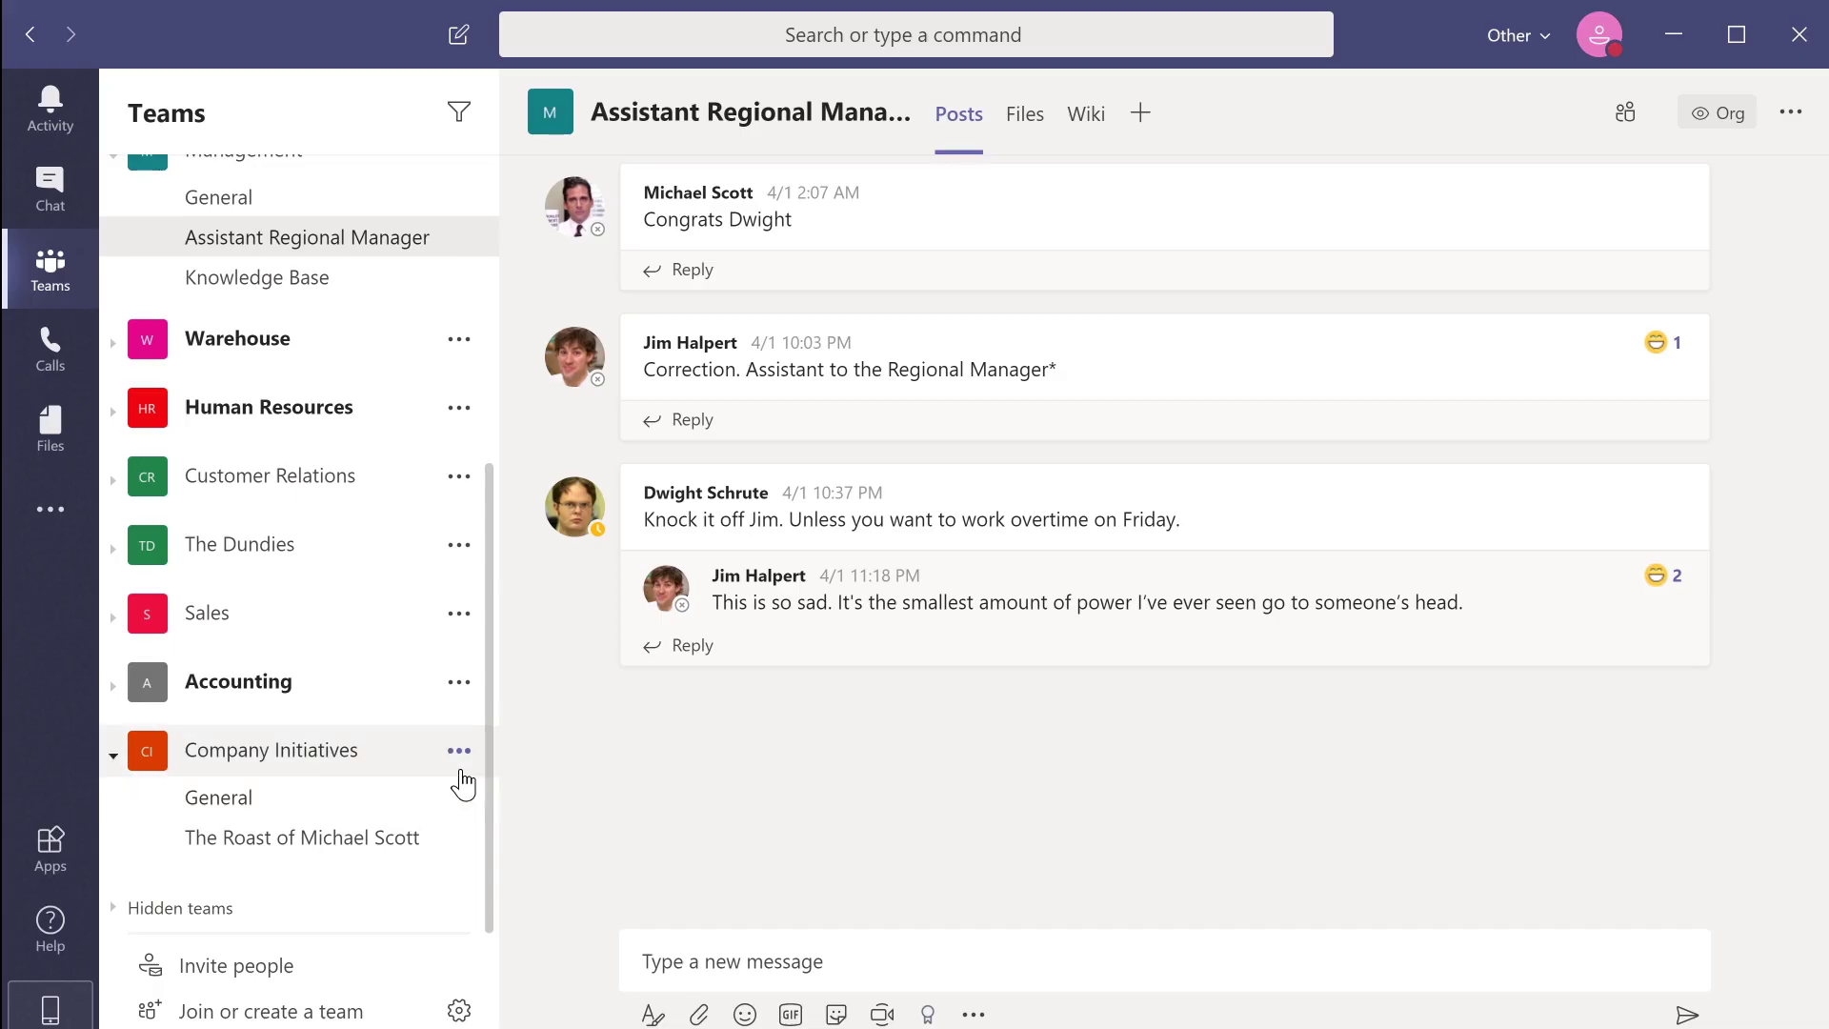
Create a private channel named Office Basketball Team in the Company Initiatives team.
left_click(459, 752)
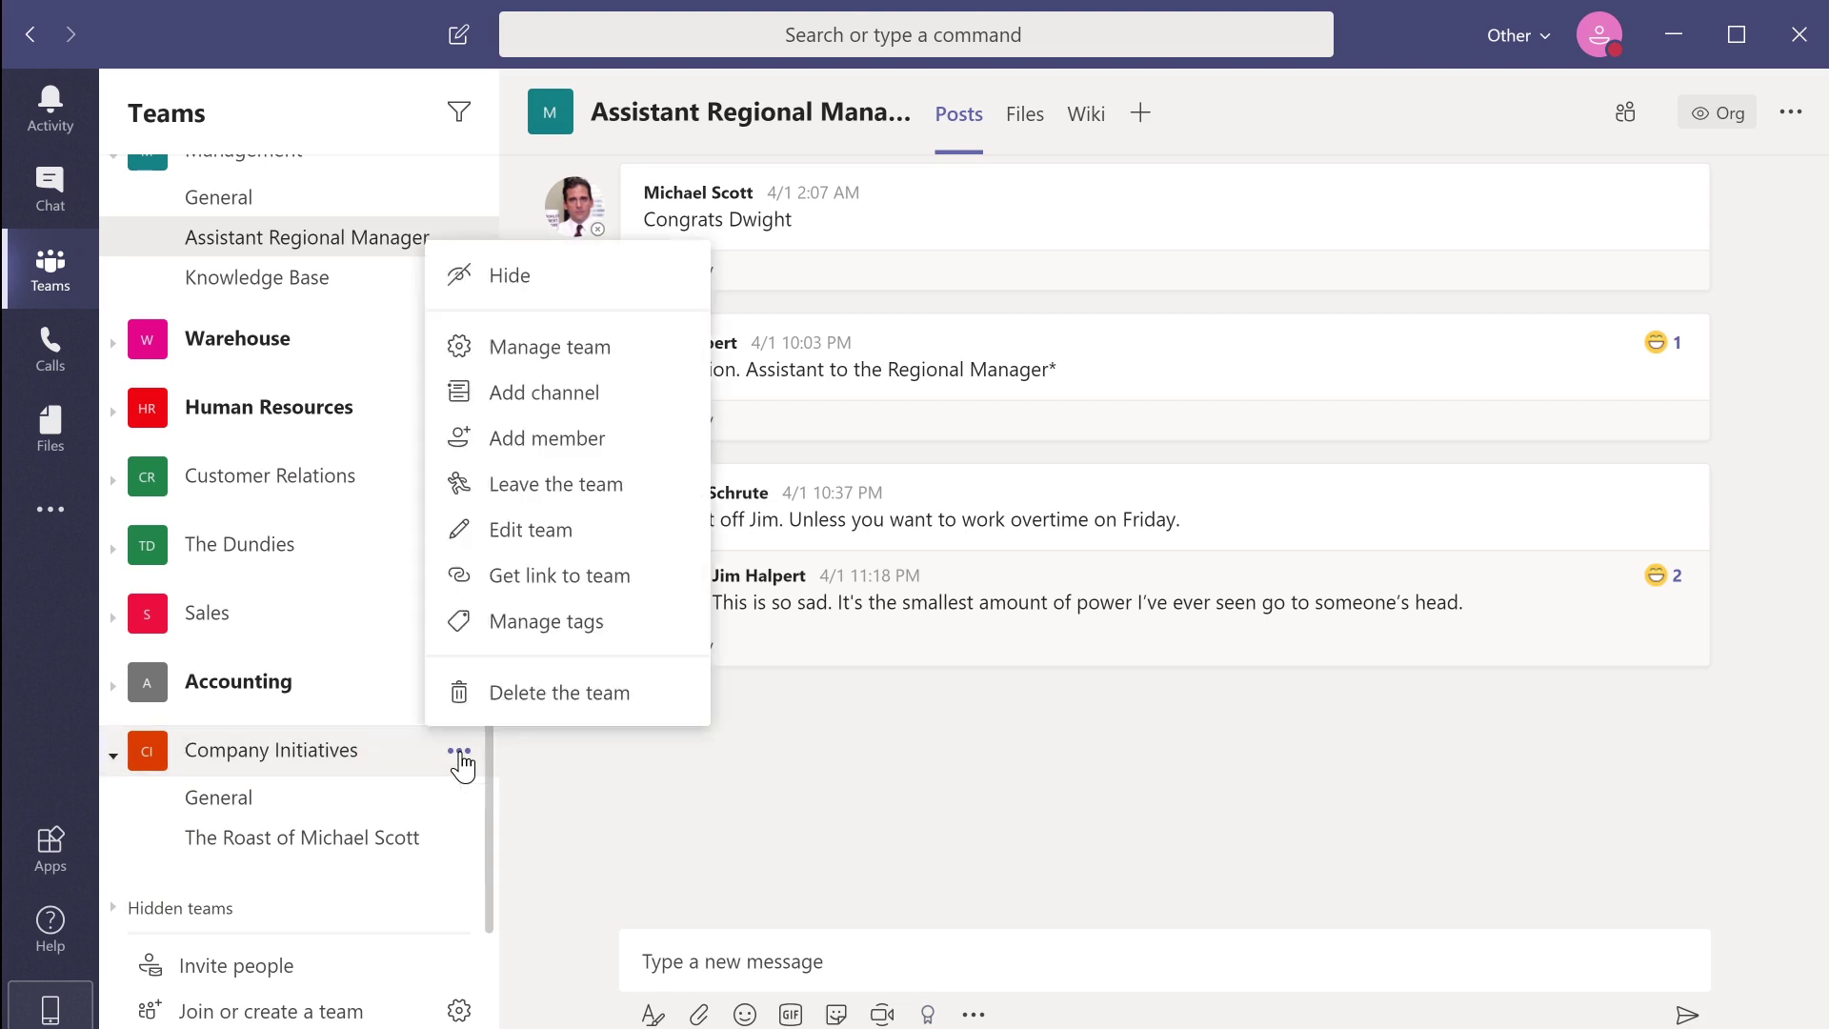
left_click(529, 417)
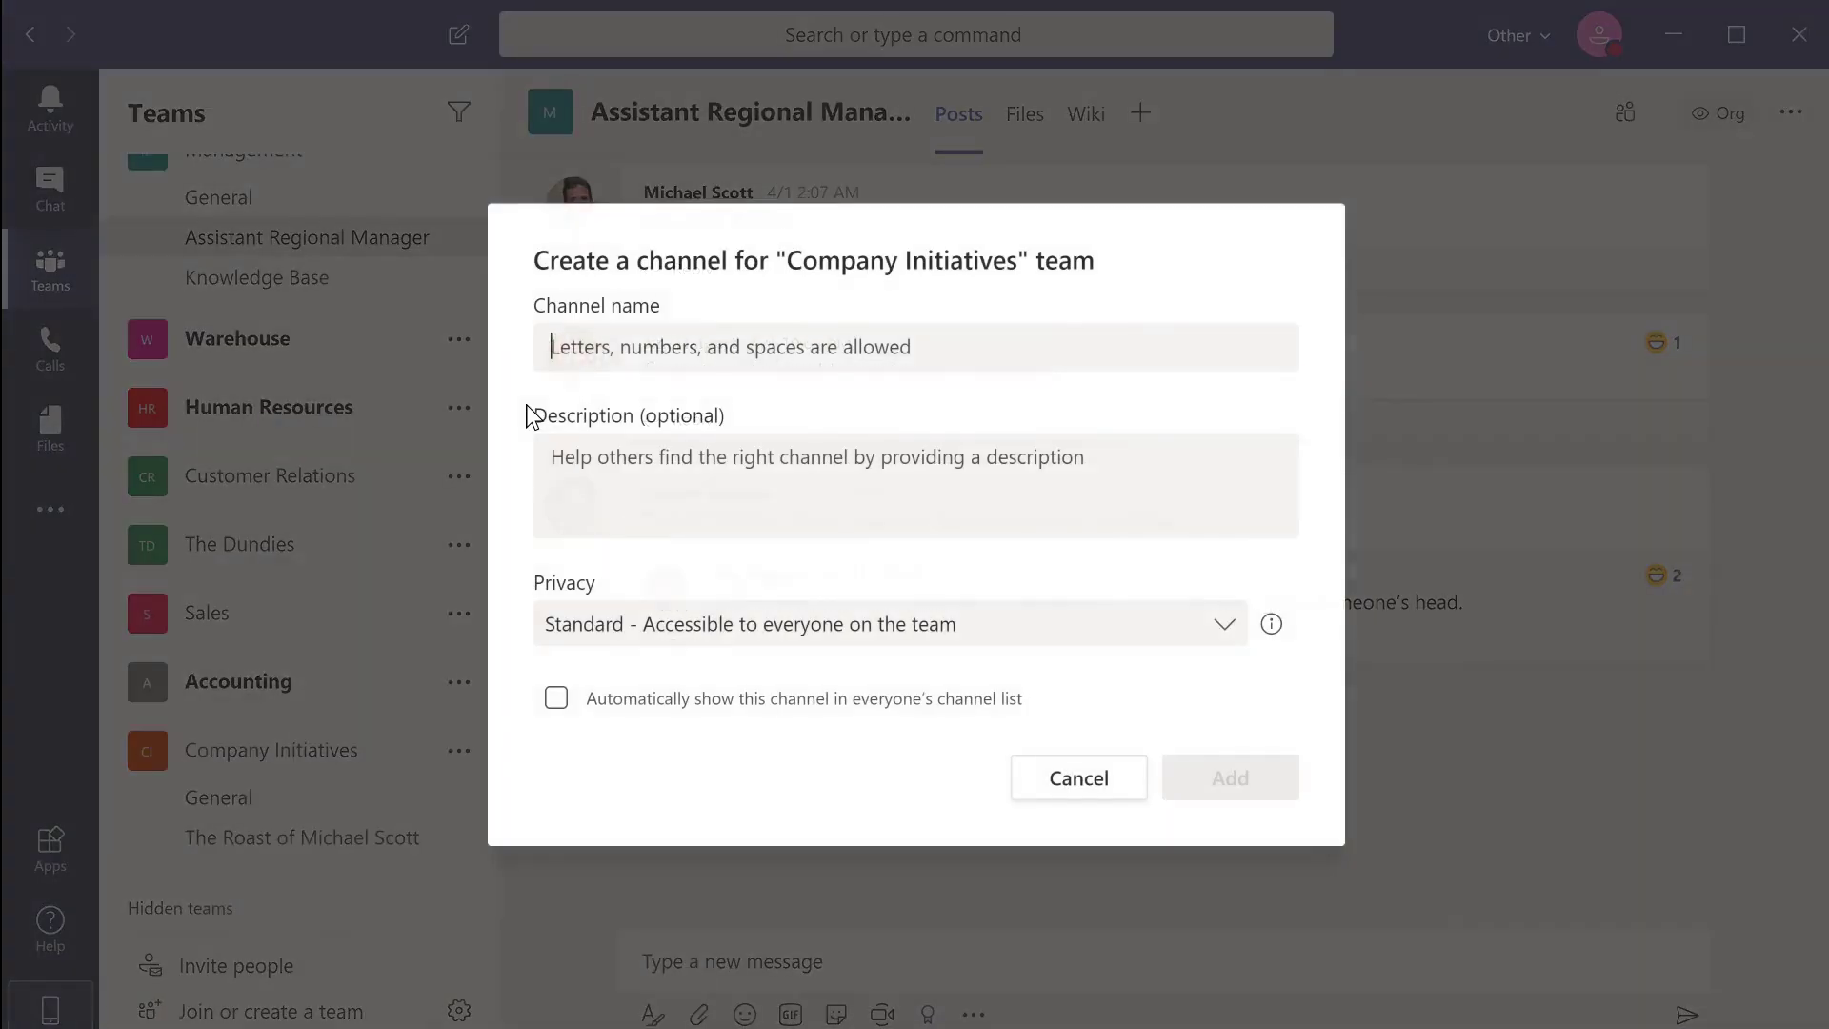
type("Offi")
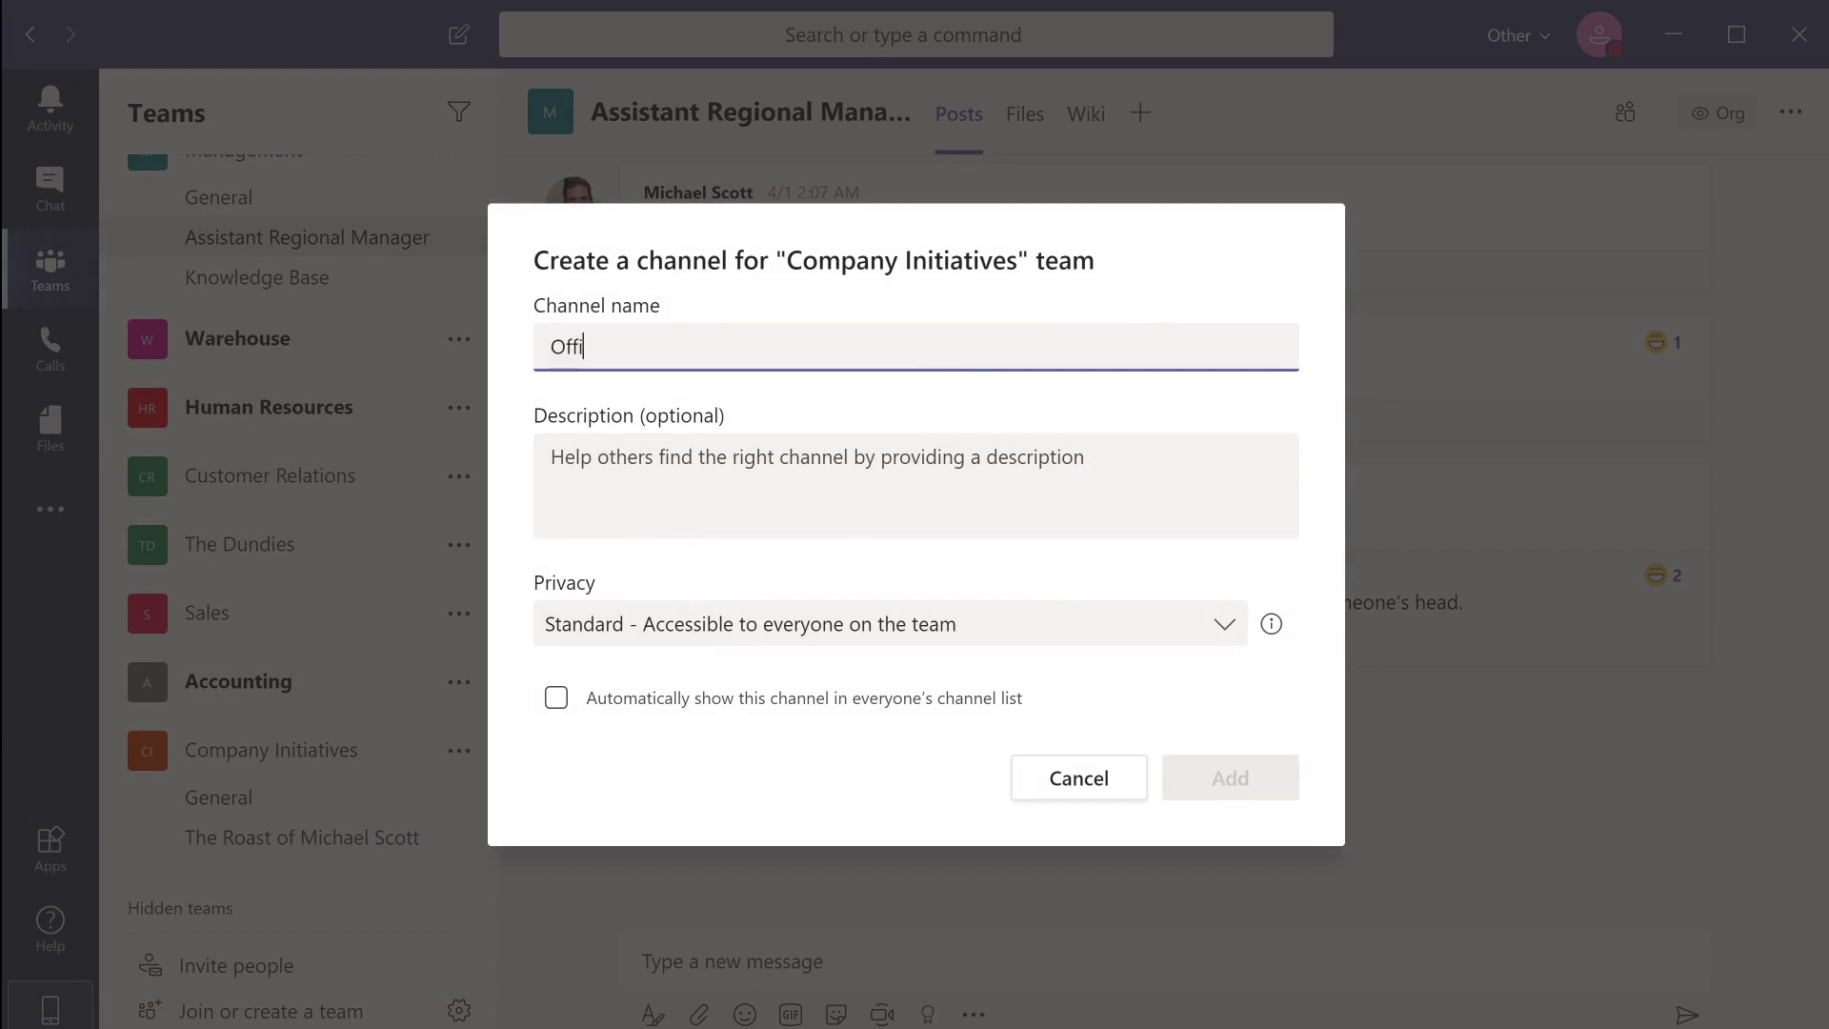
type("ce Basket")
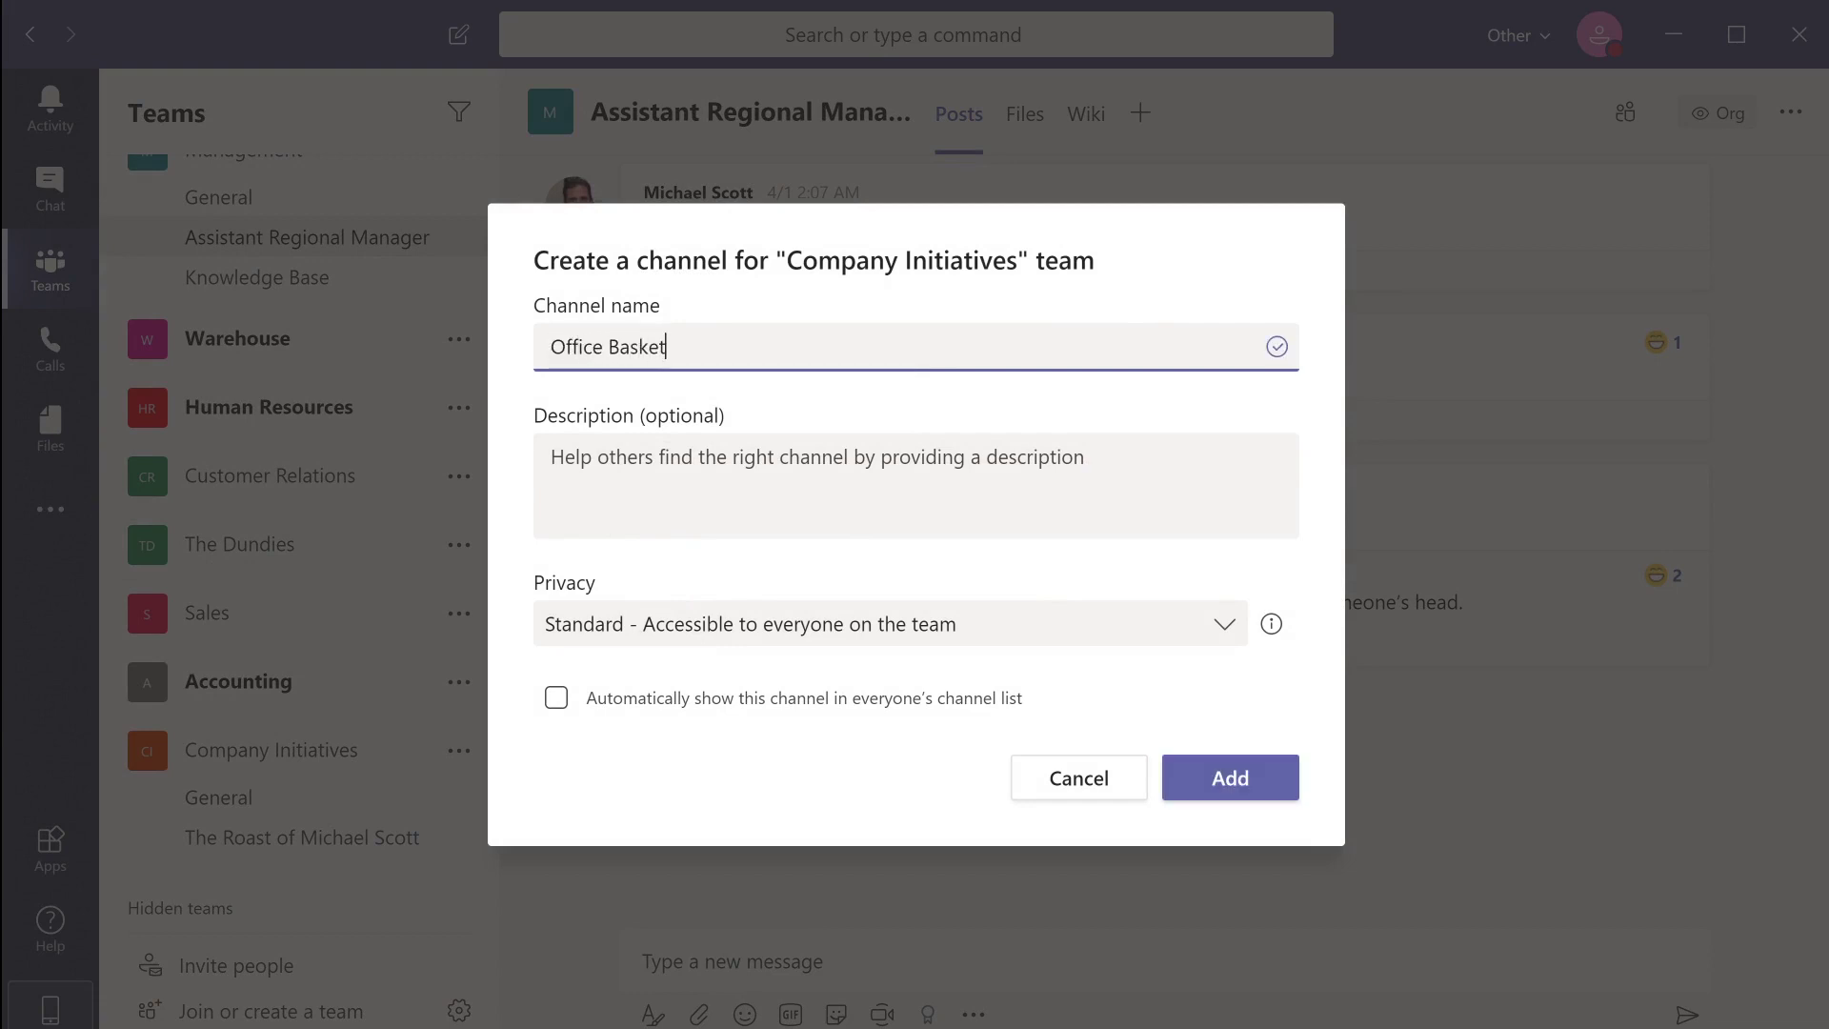
type("ball Team")
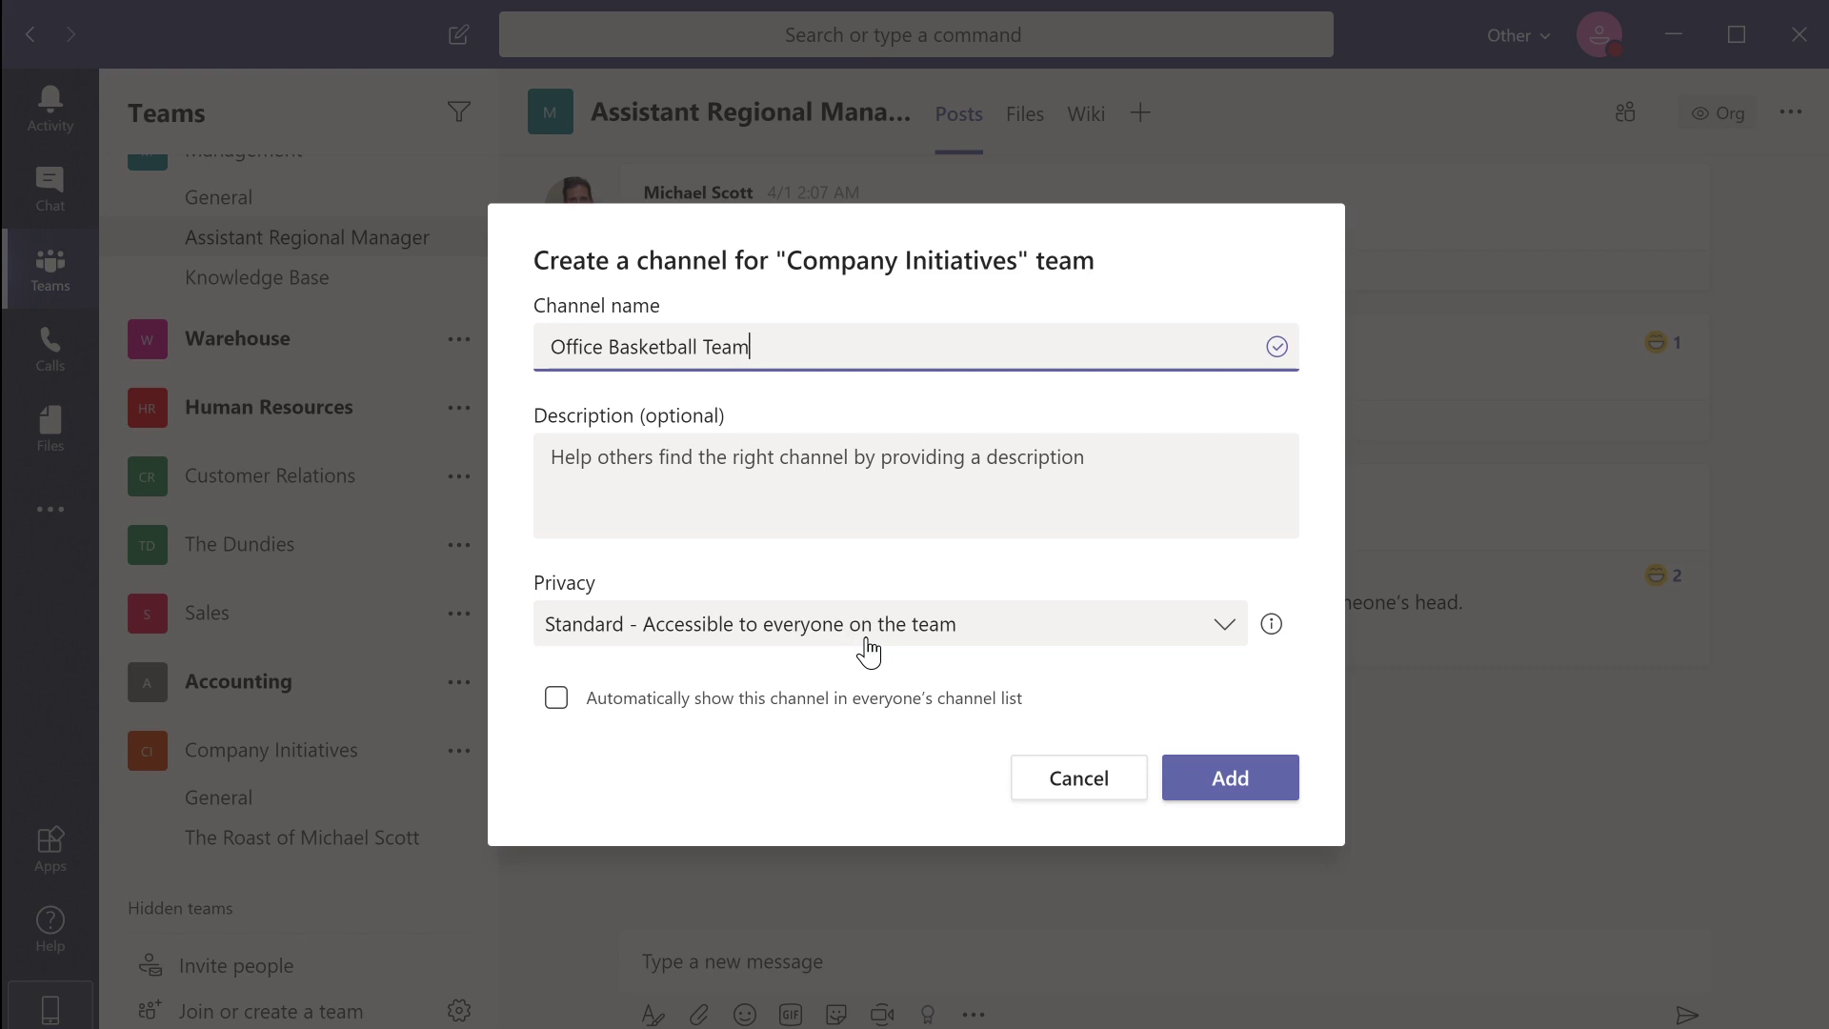
left_click(869, 651)
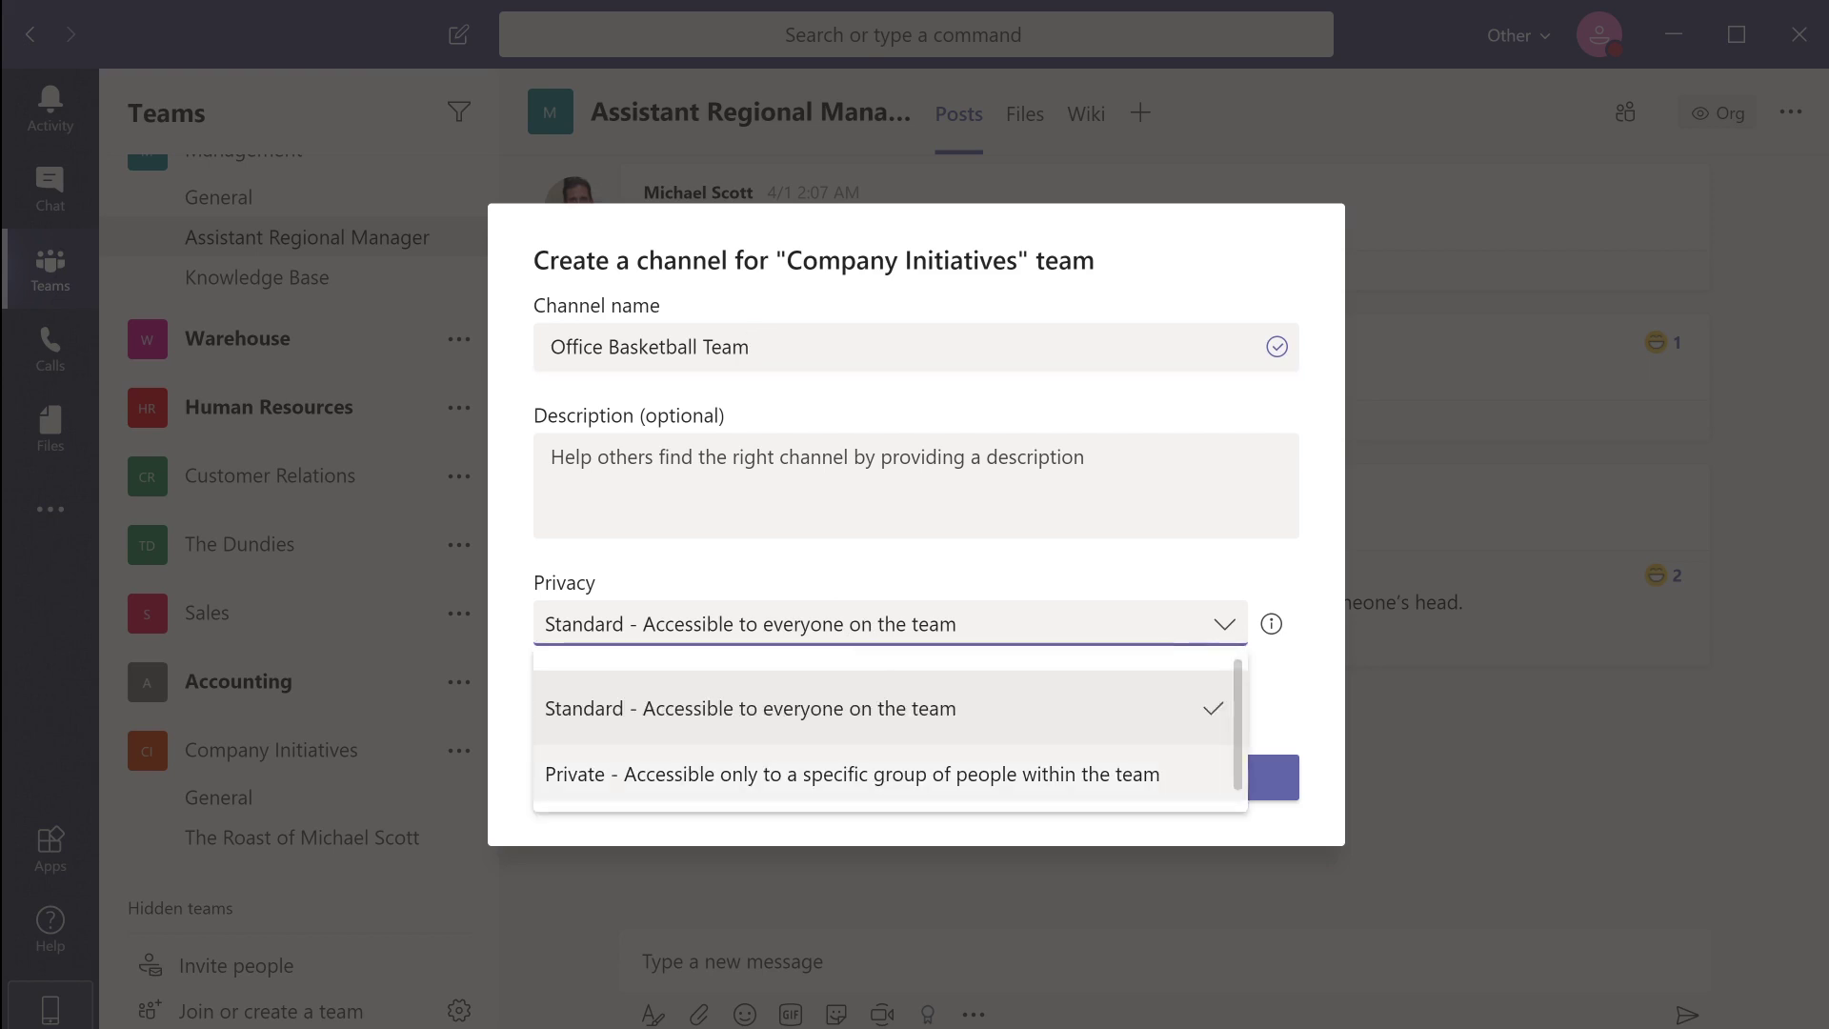
left_click(869, 775)
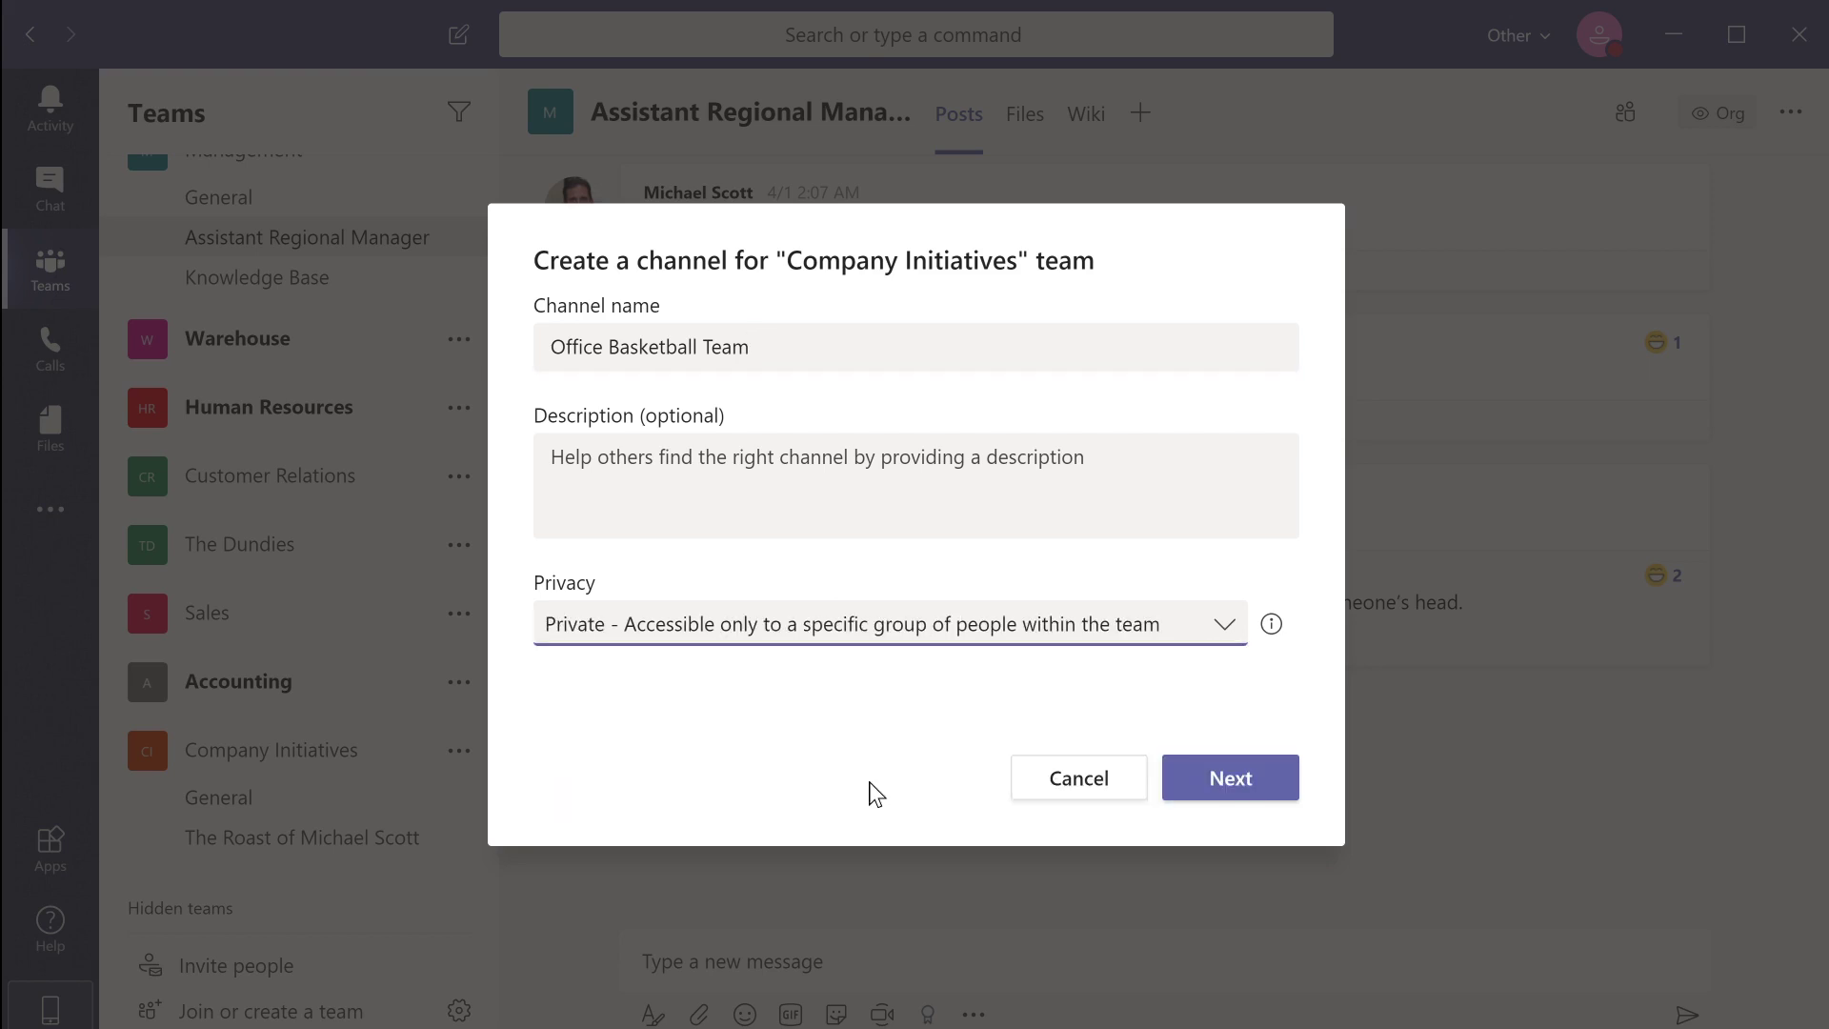
left_click(1206, 789)
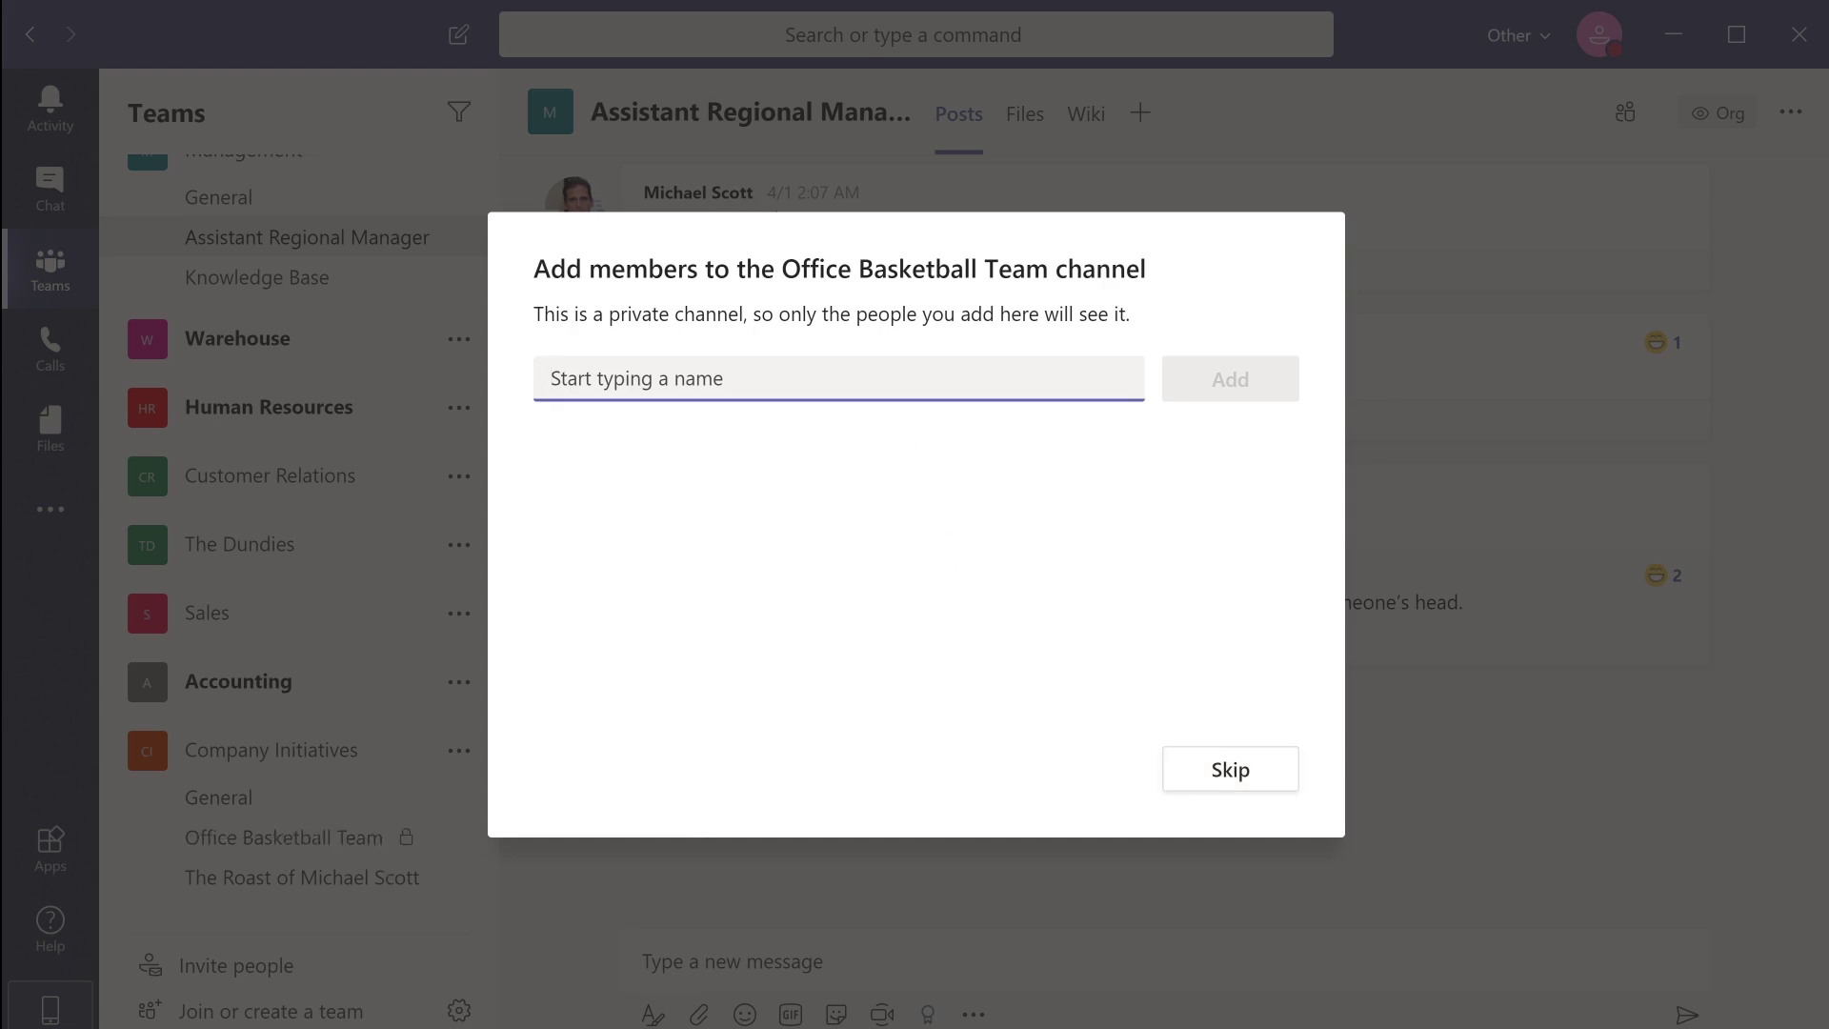
Add one coworker as a member of the Office Basketball Team channel and open the channel's files.
type("jim")
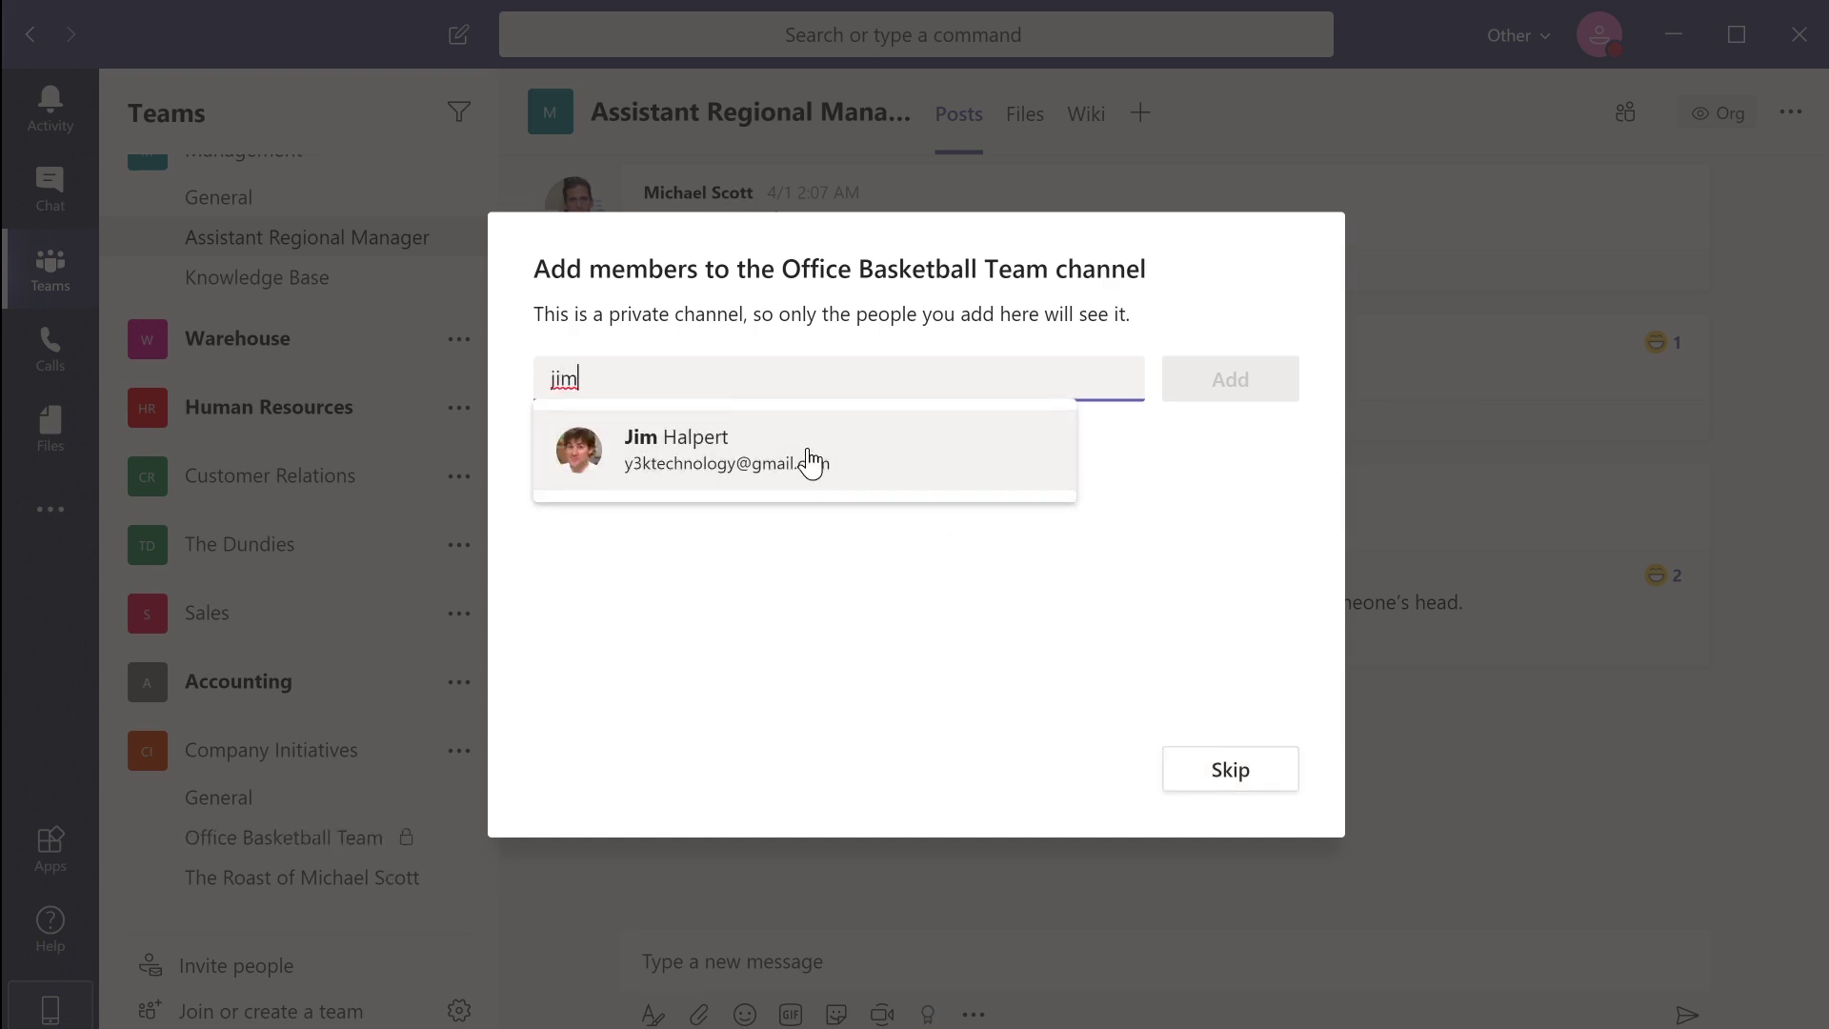
left_click(810, 464)
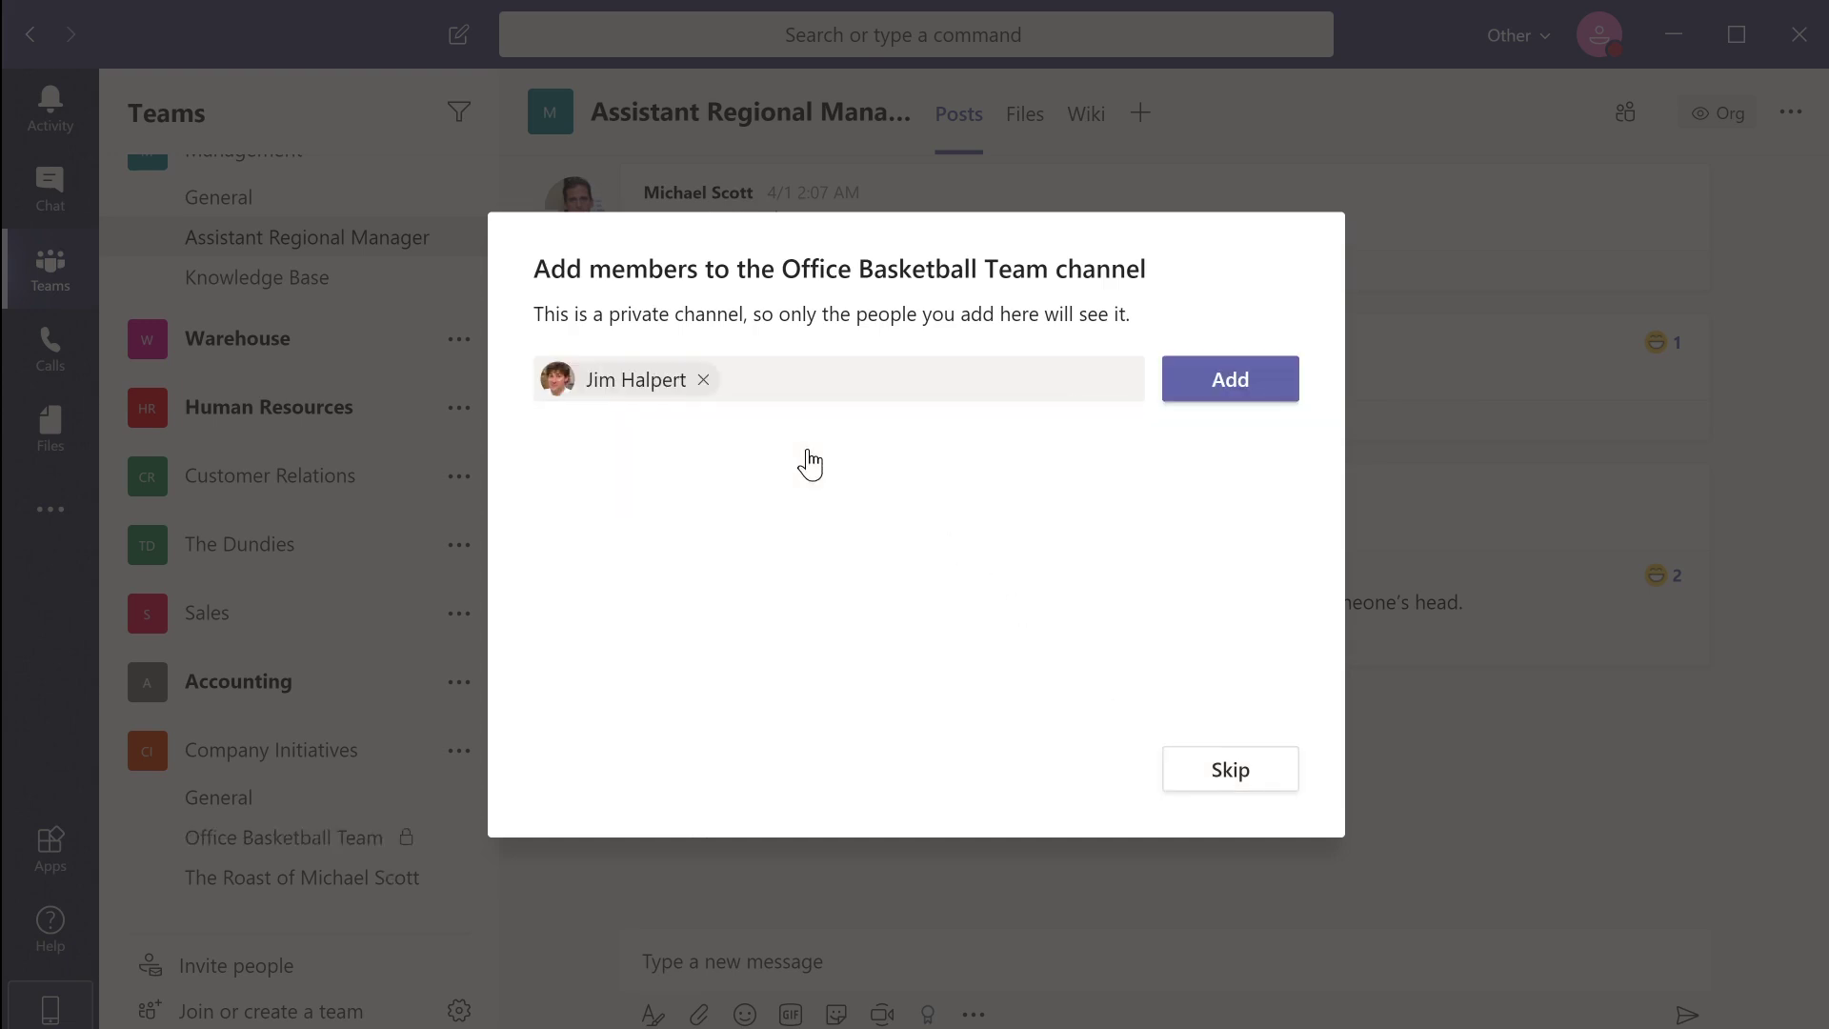
left_click(1267, 396)
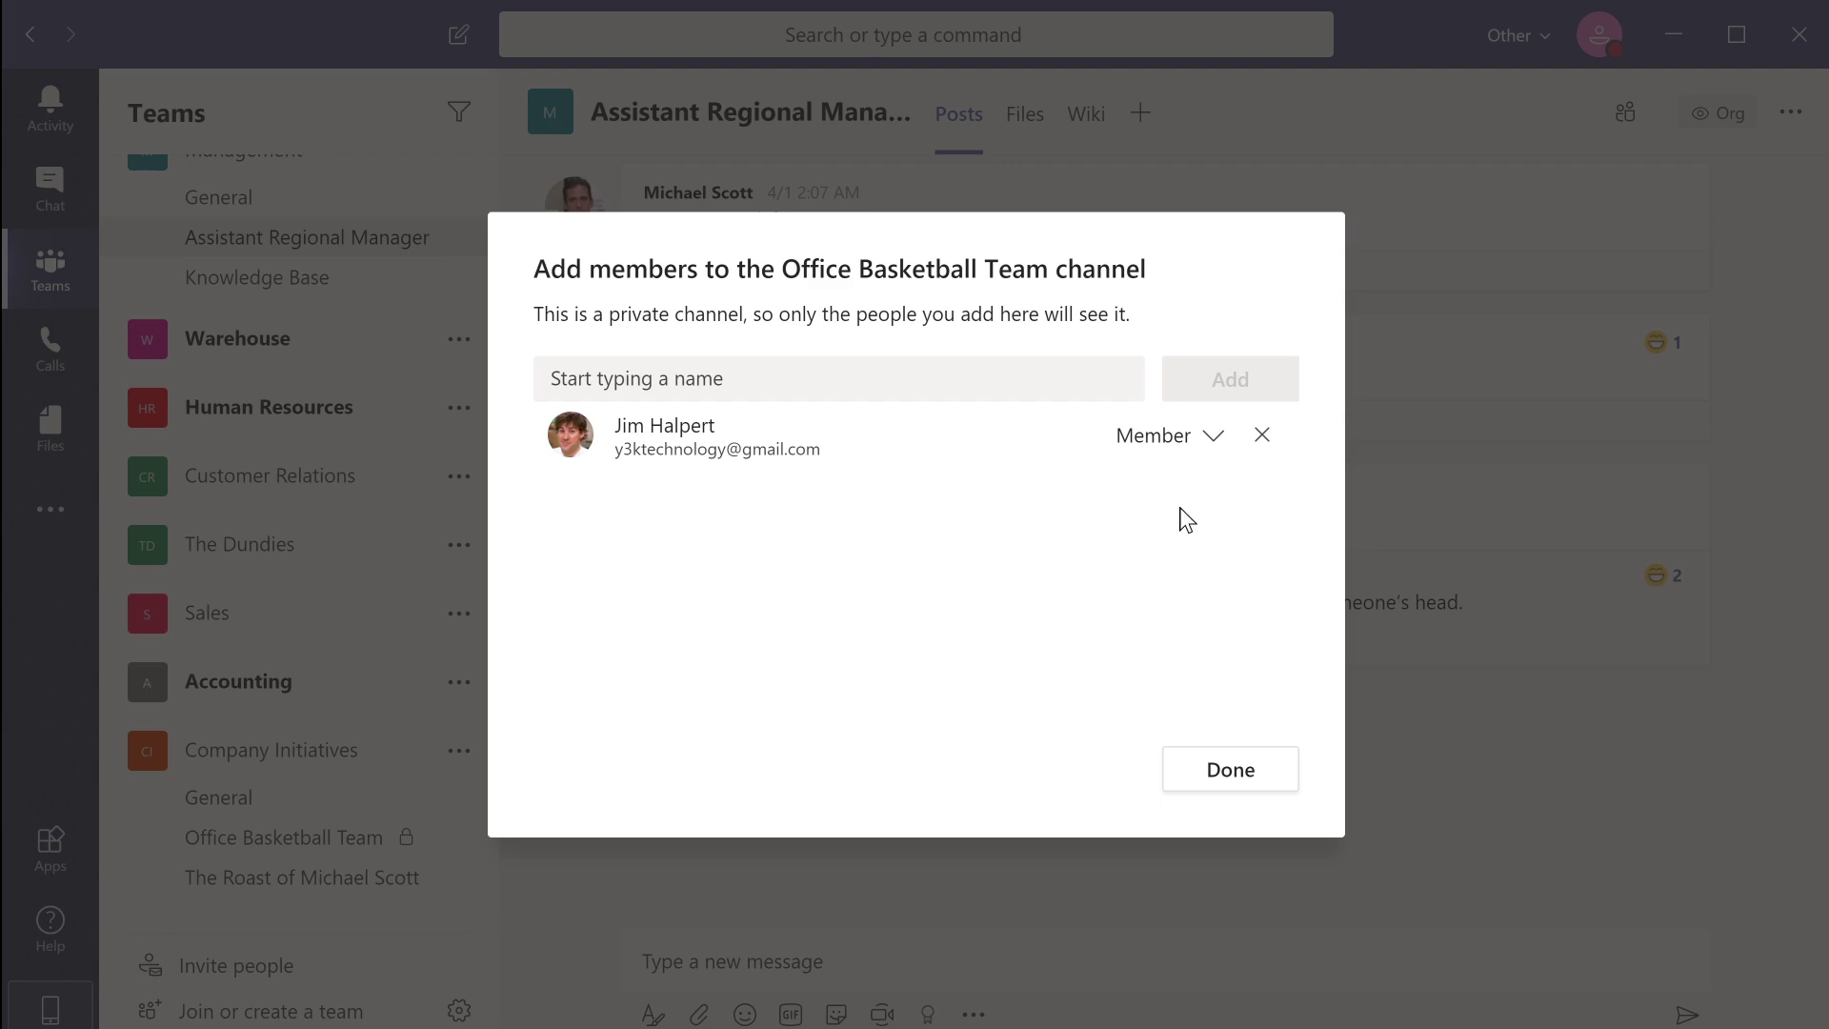
left_click(1236, 783)
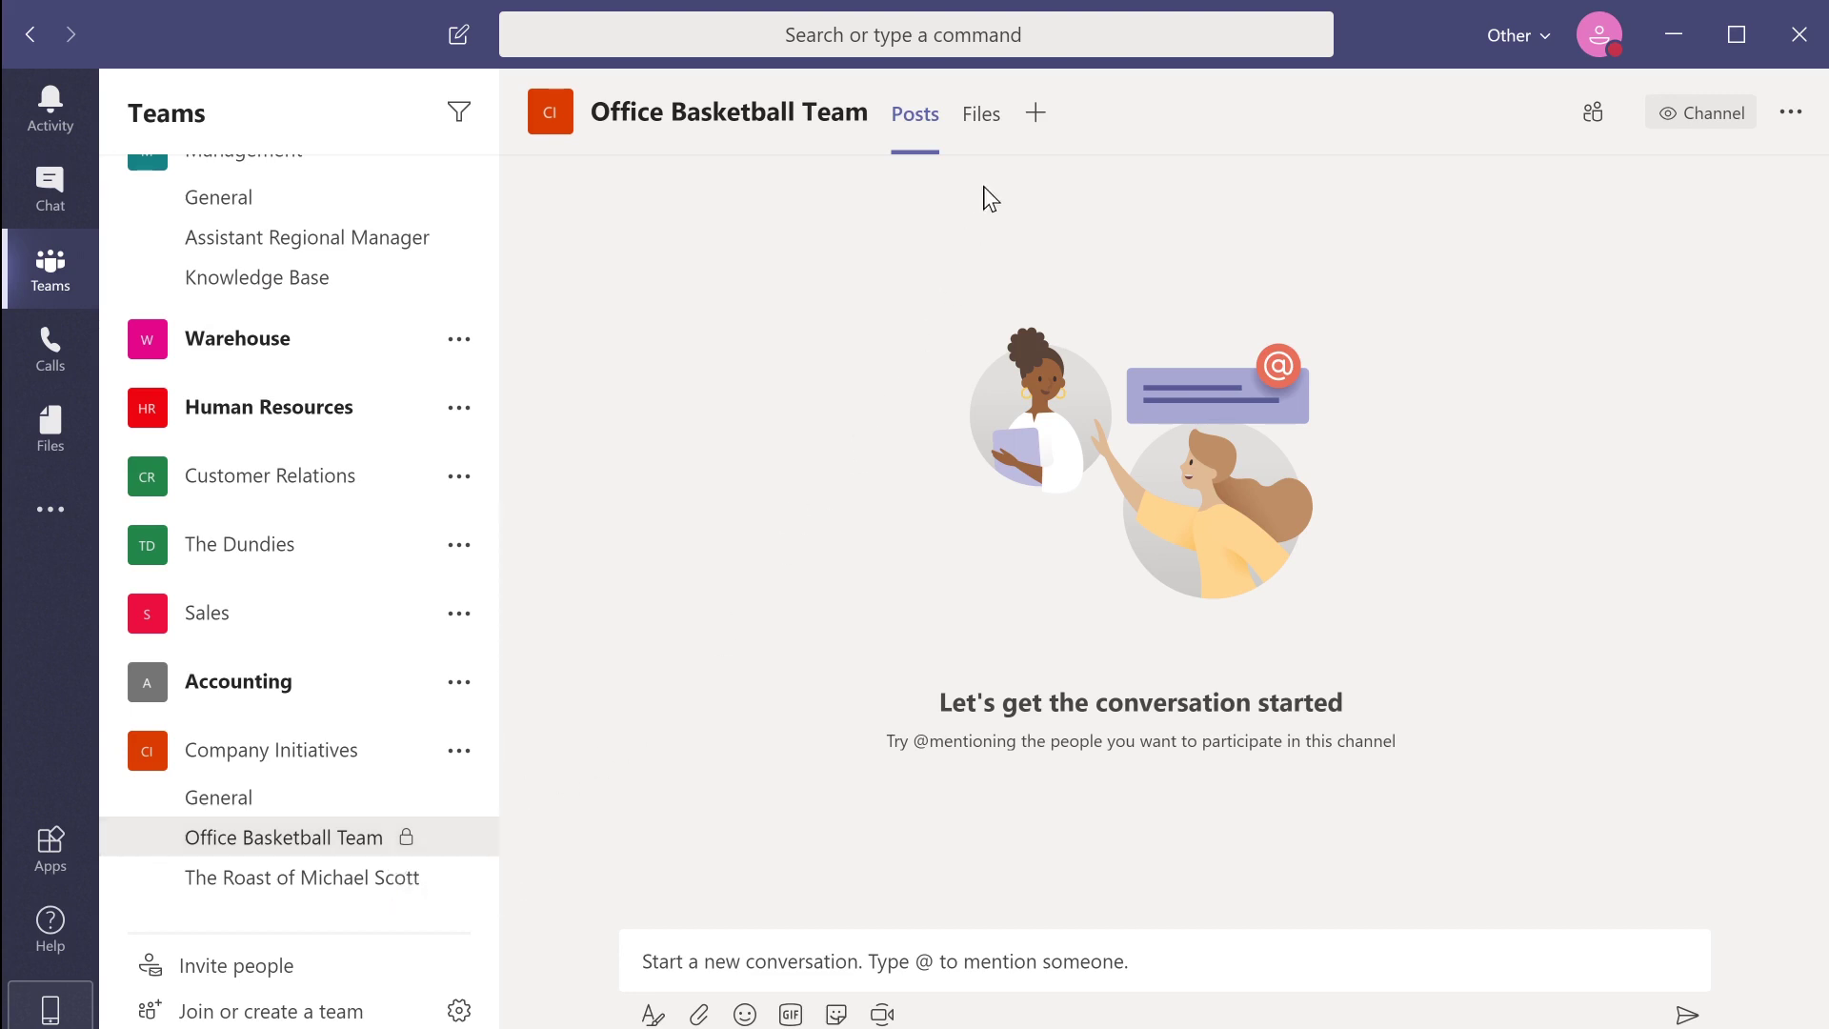
left_click(991, 124)
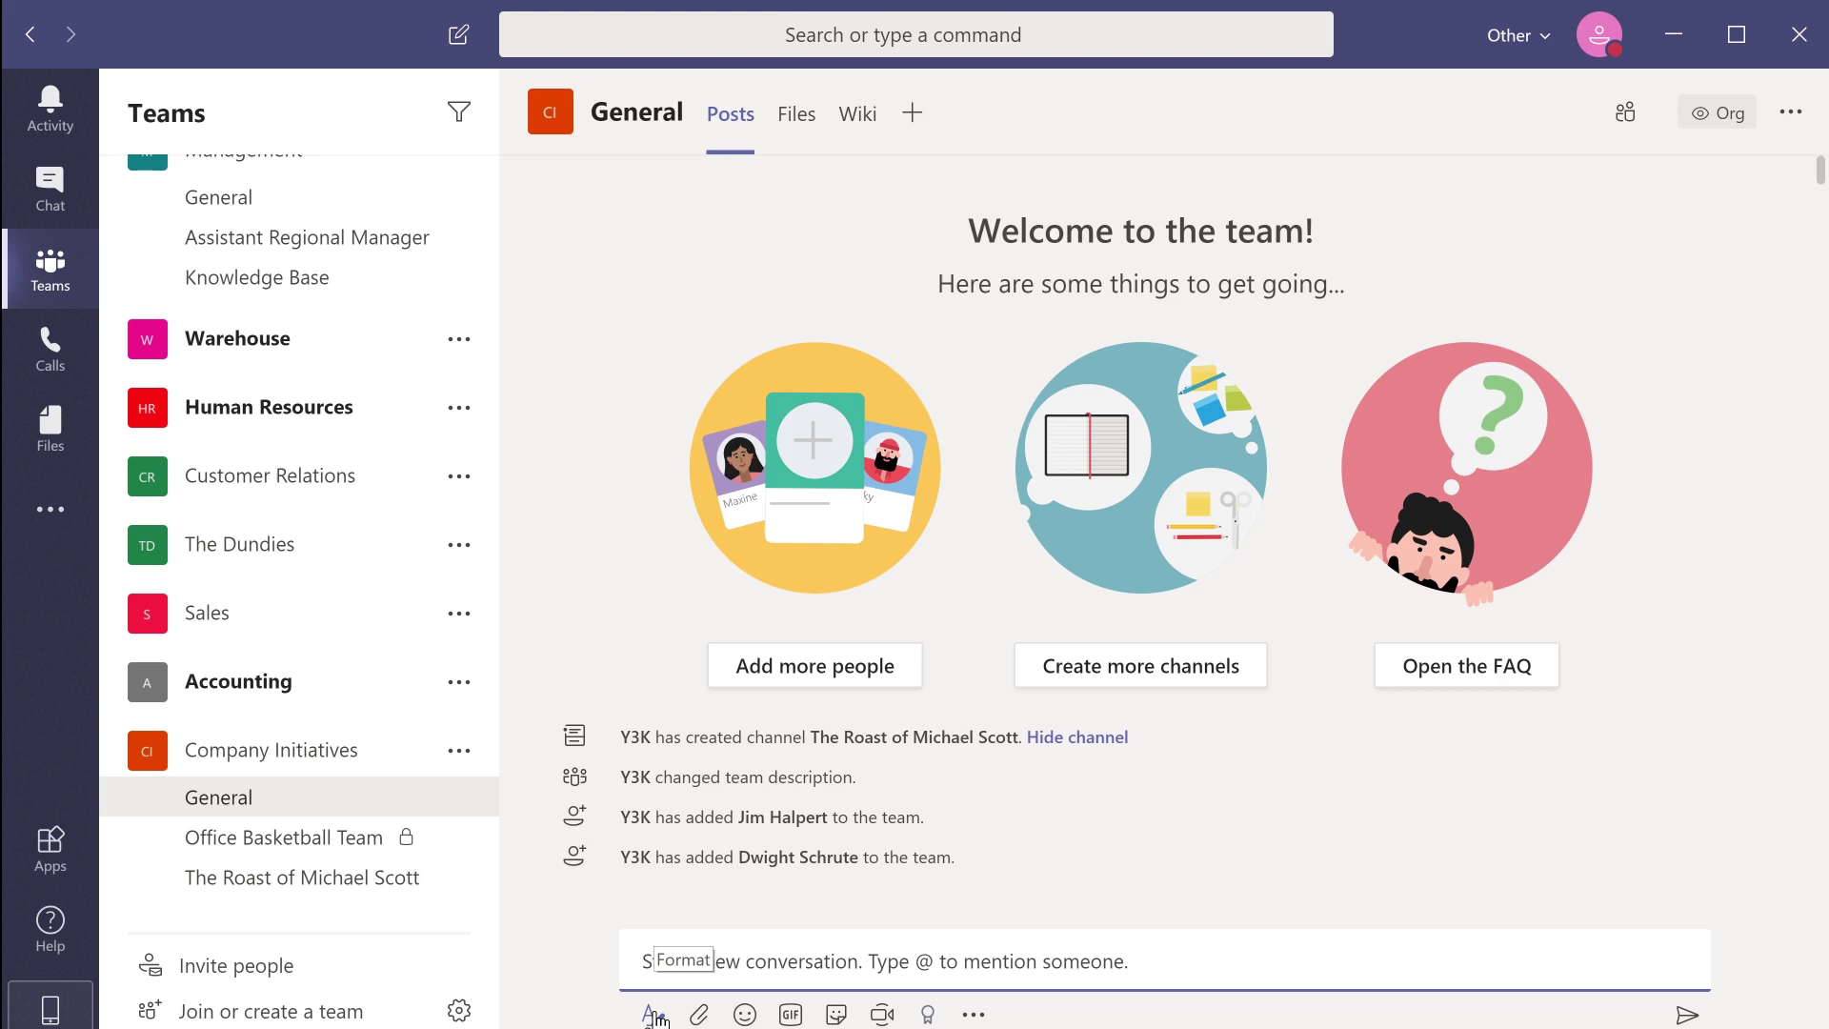
Start a formatted announcement in the Company Initiatives General channel with the headline "BASKETBALL GAME".
left_click(656, 1015)
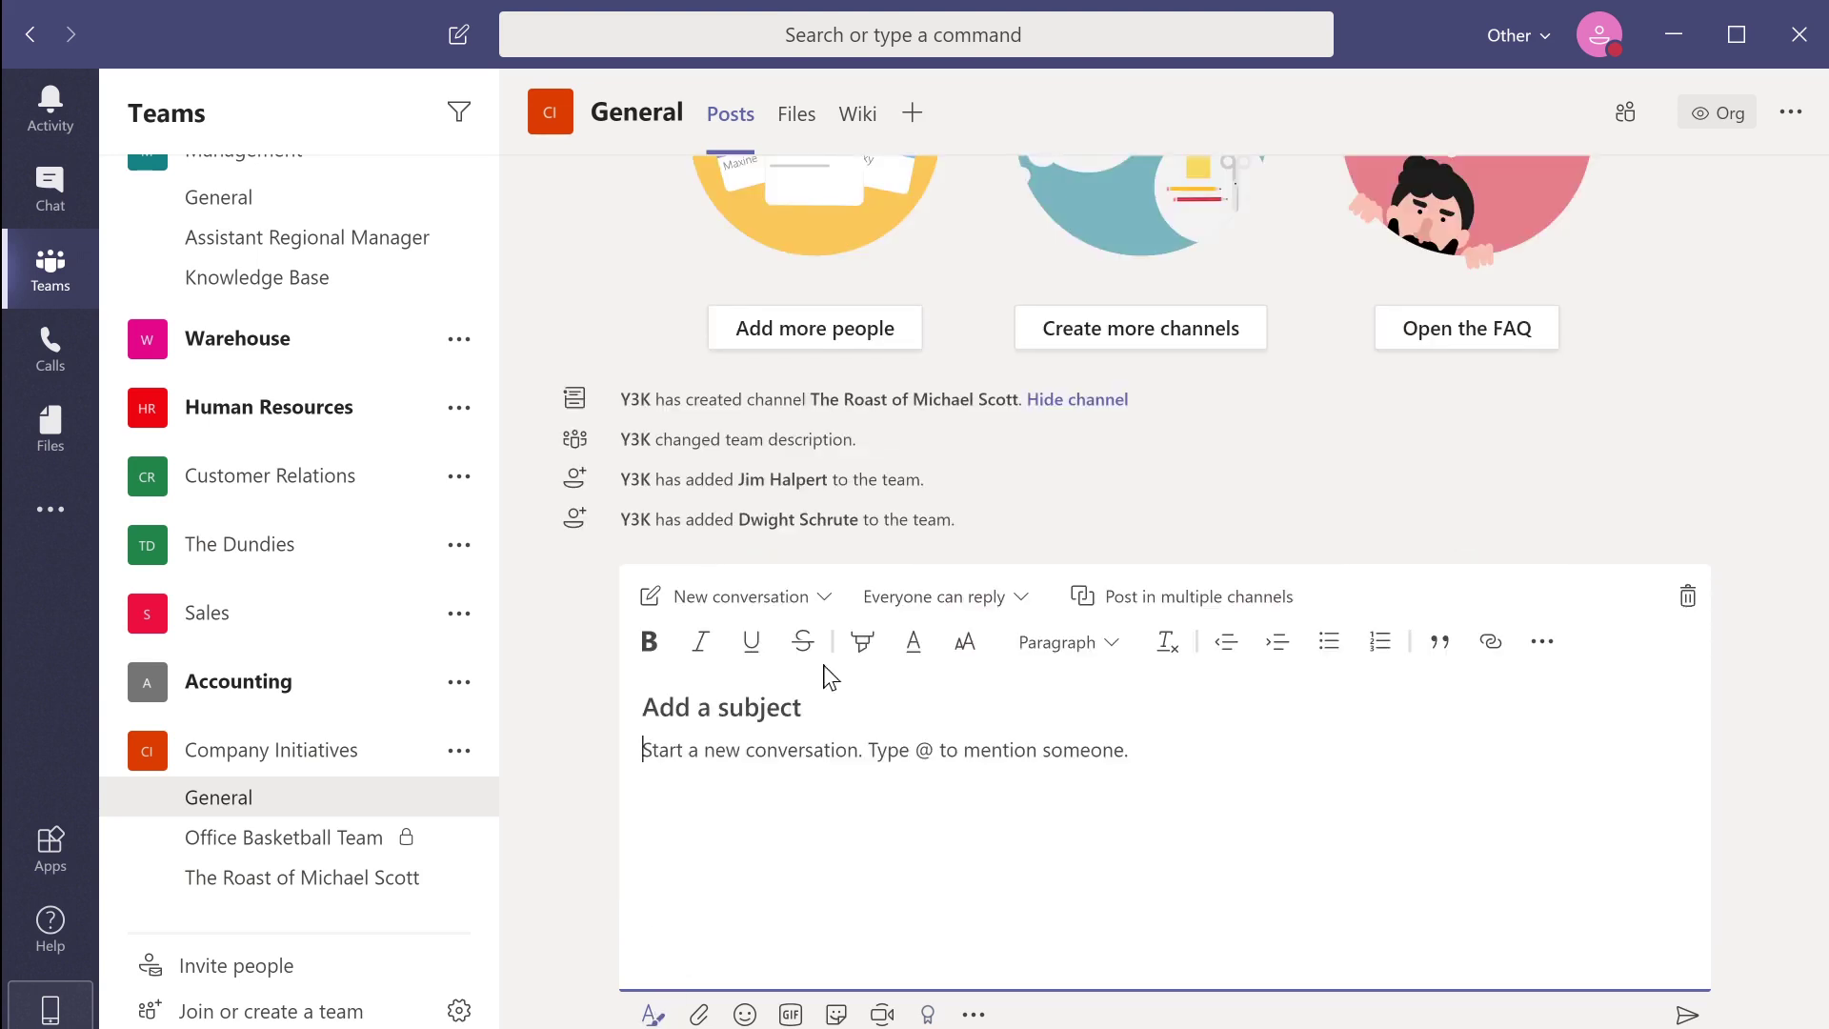
left_click(814, 598)
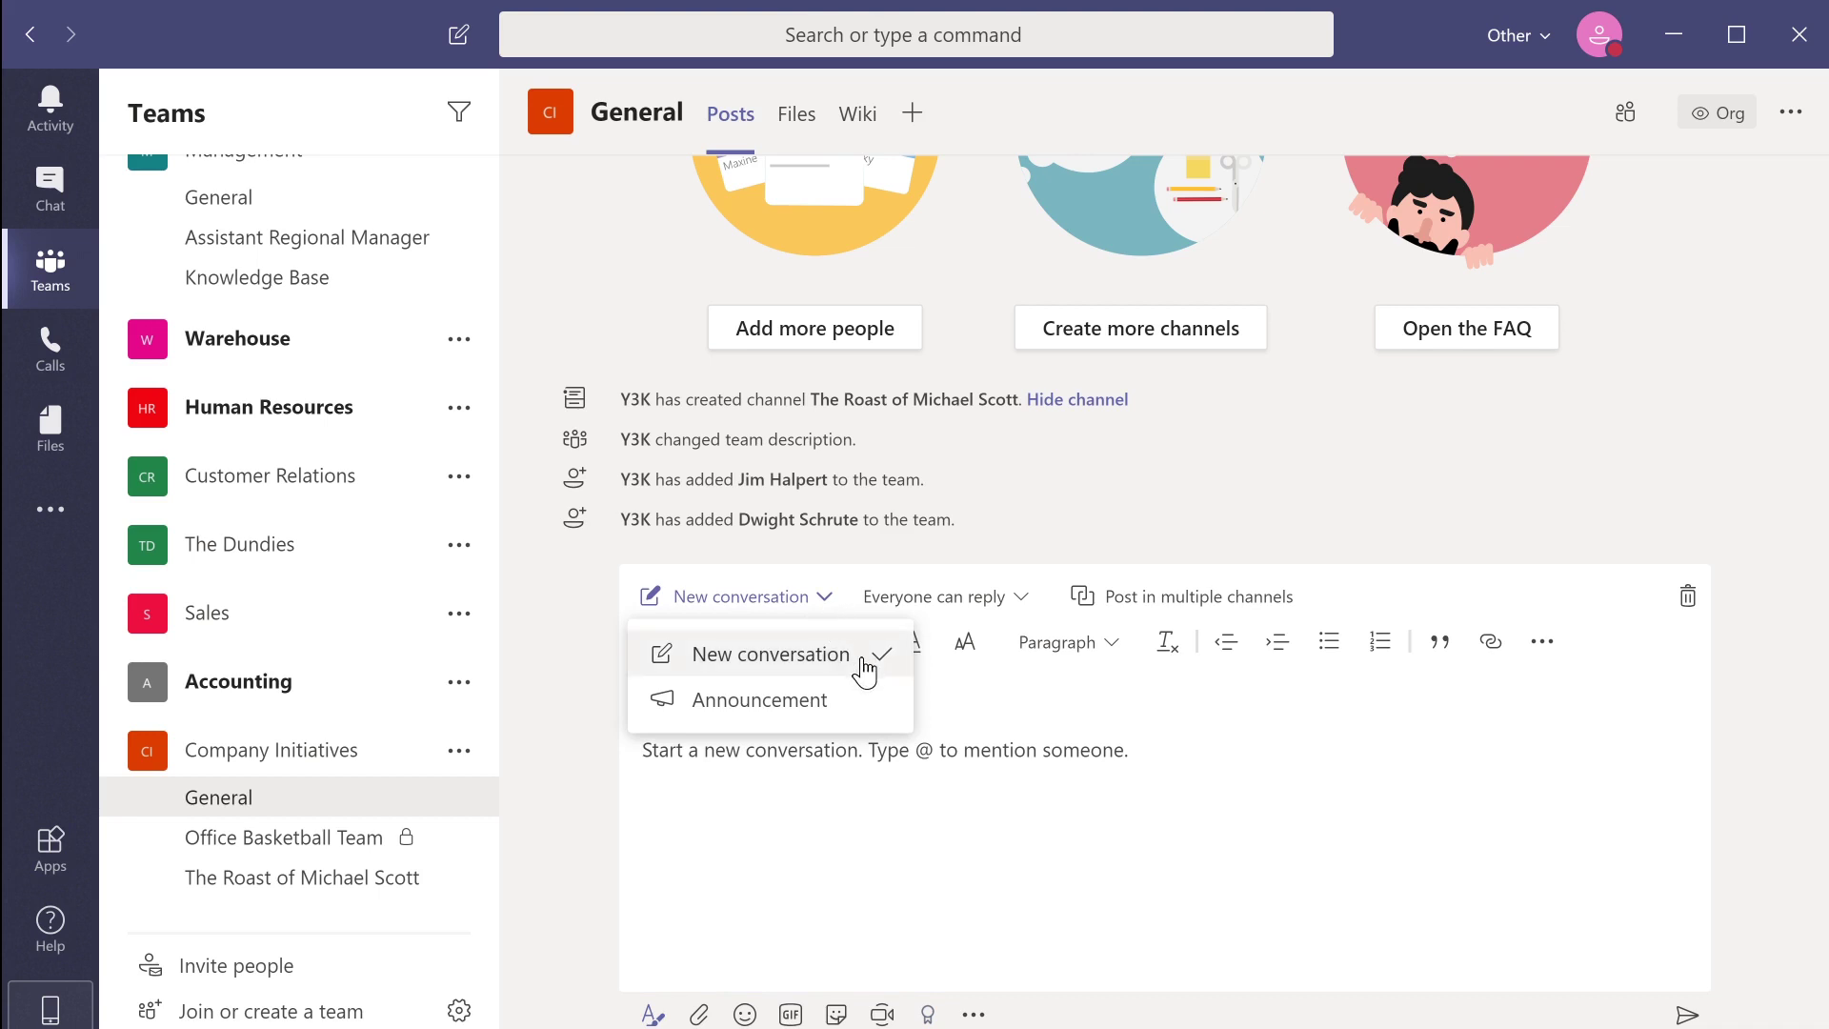
left_click(868, 710)
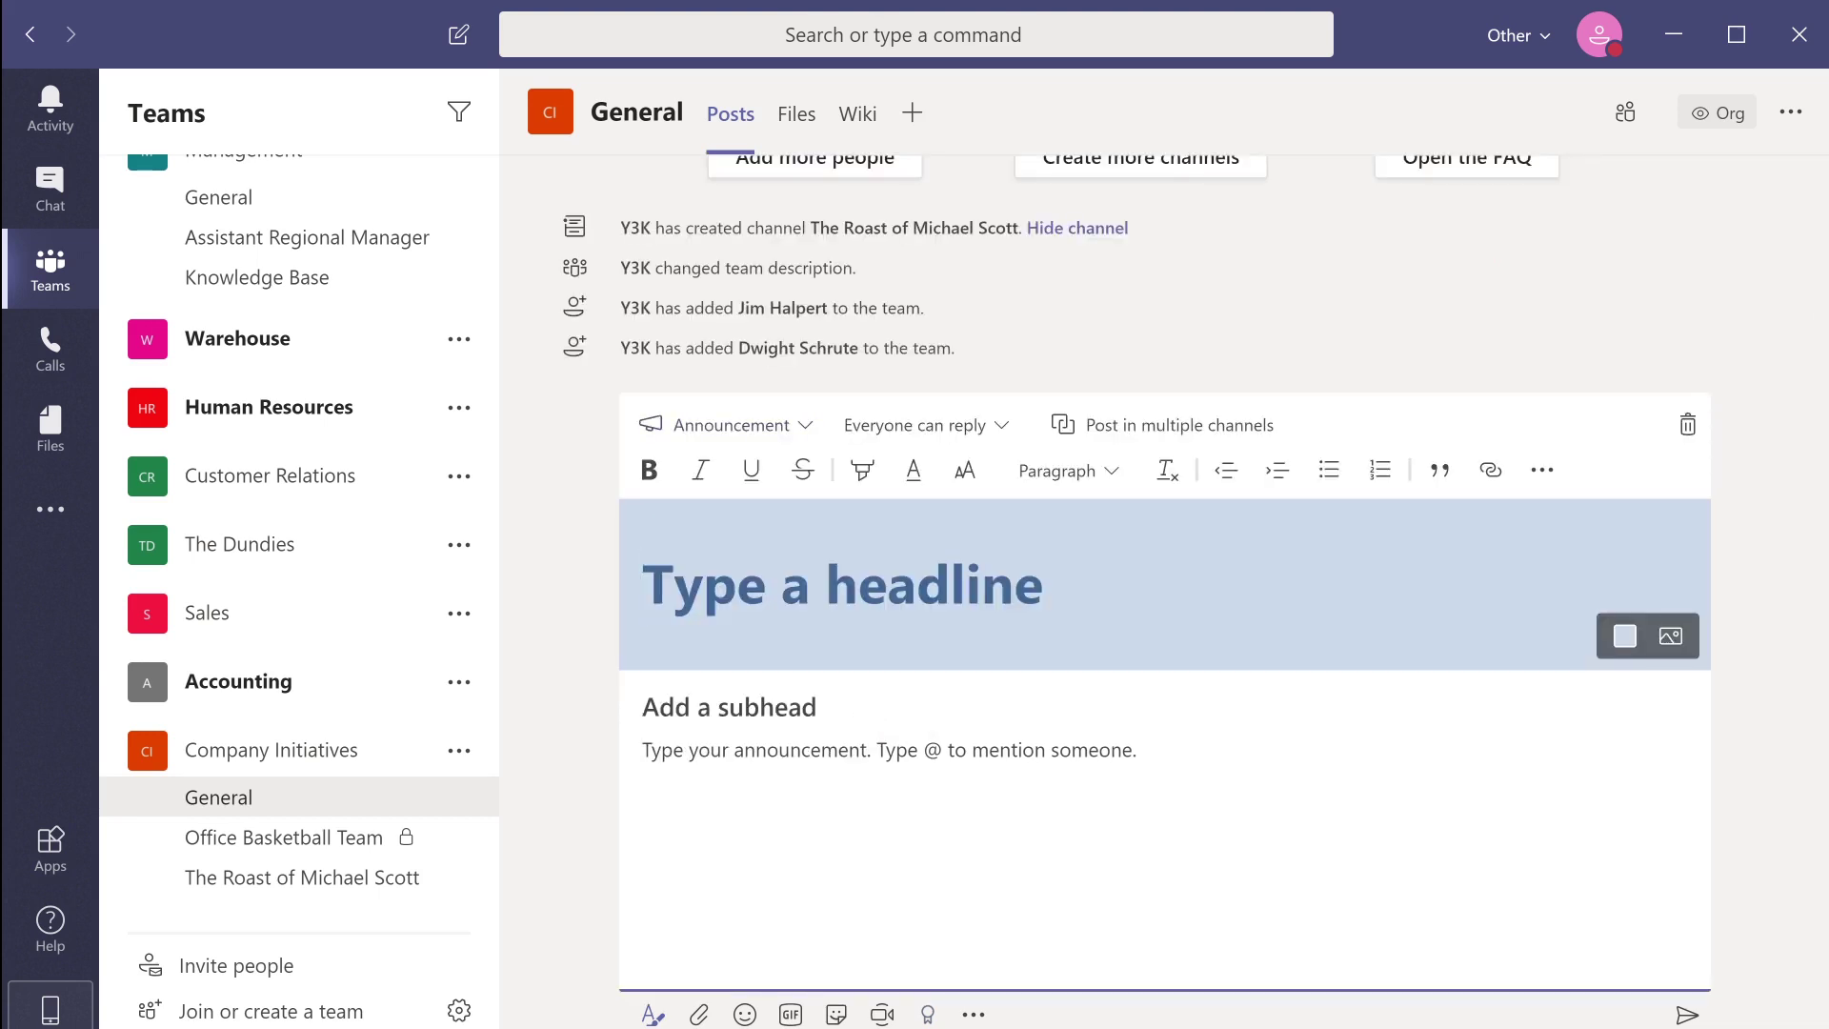
type("B")
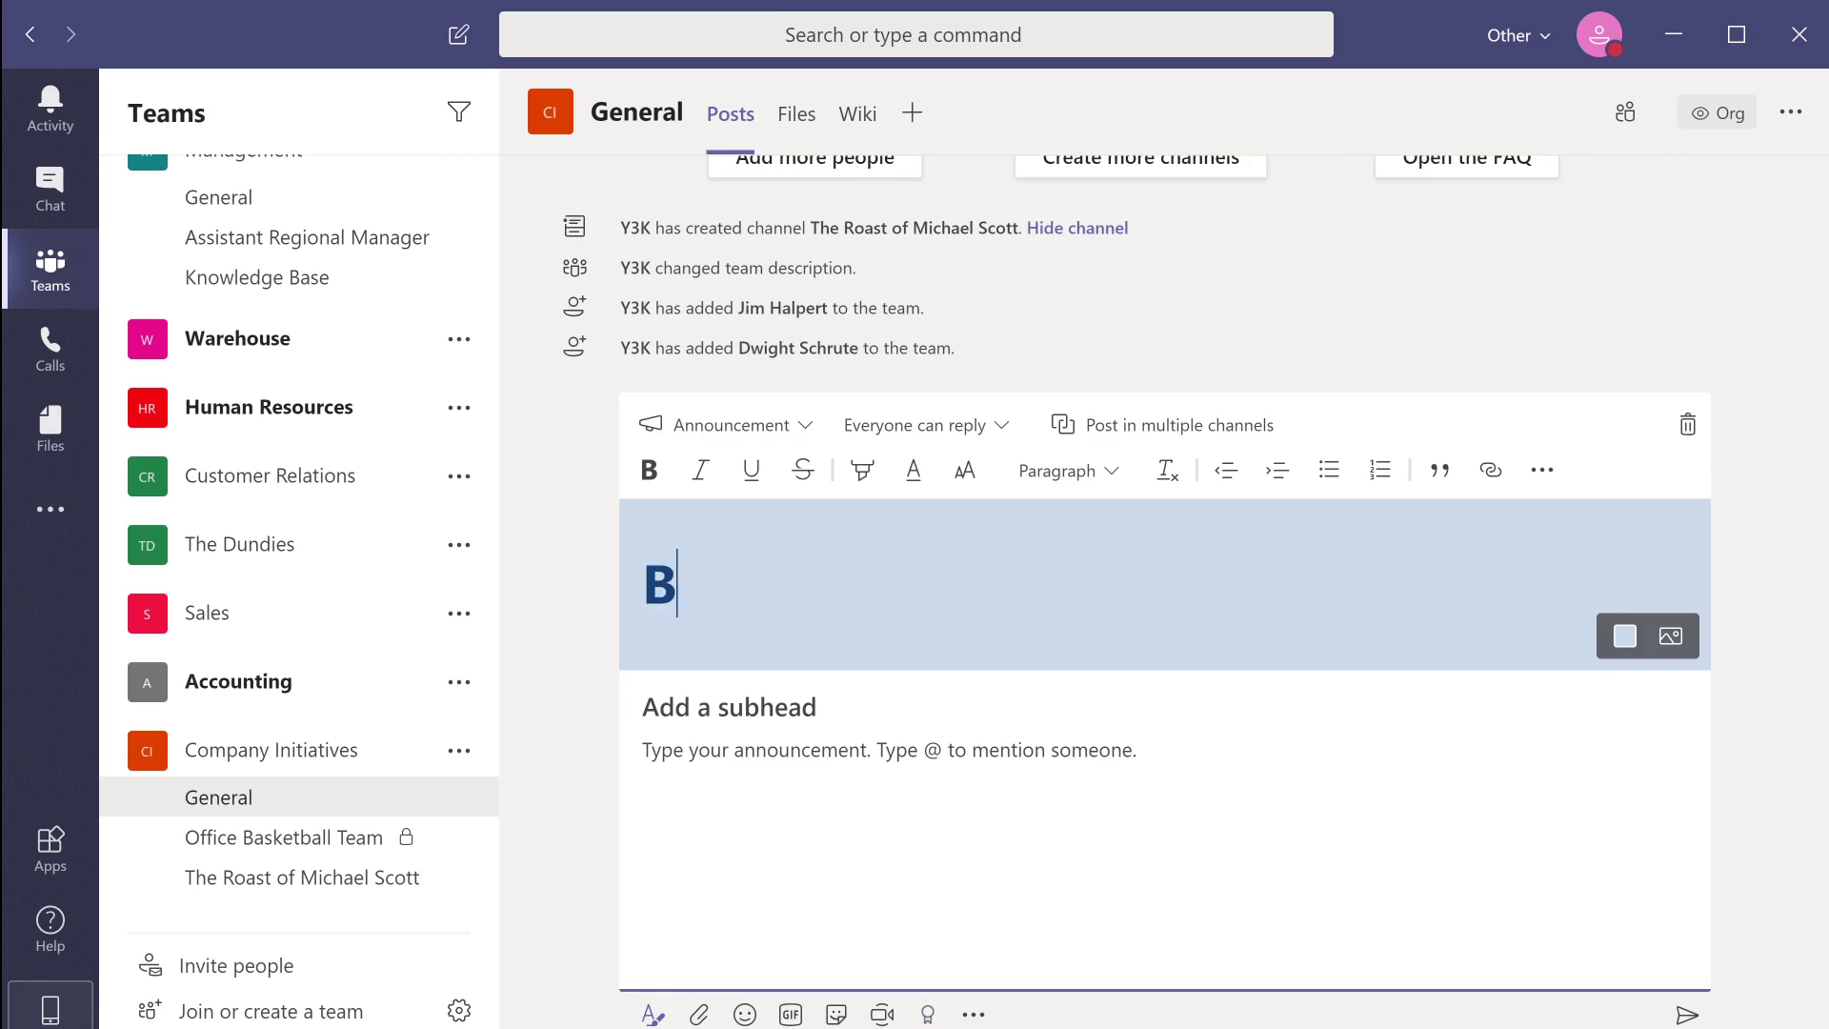
type("ASKETBALL GAME")
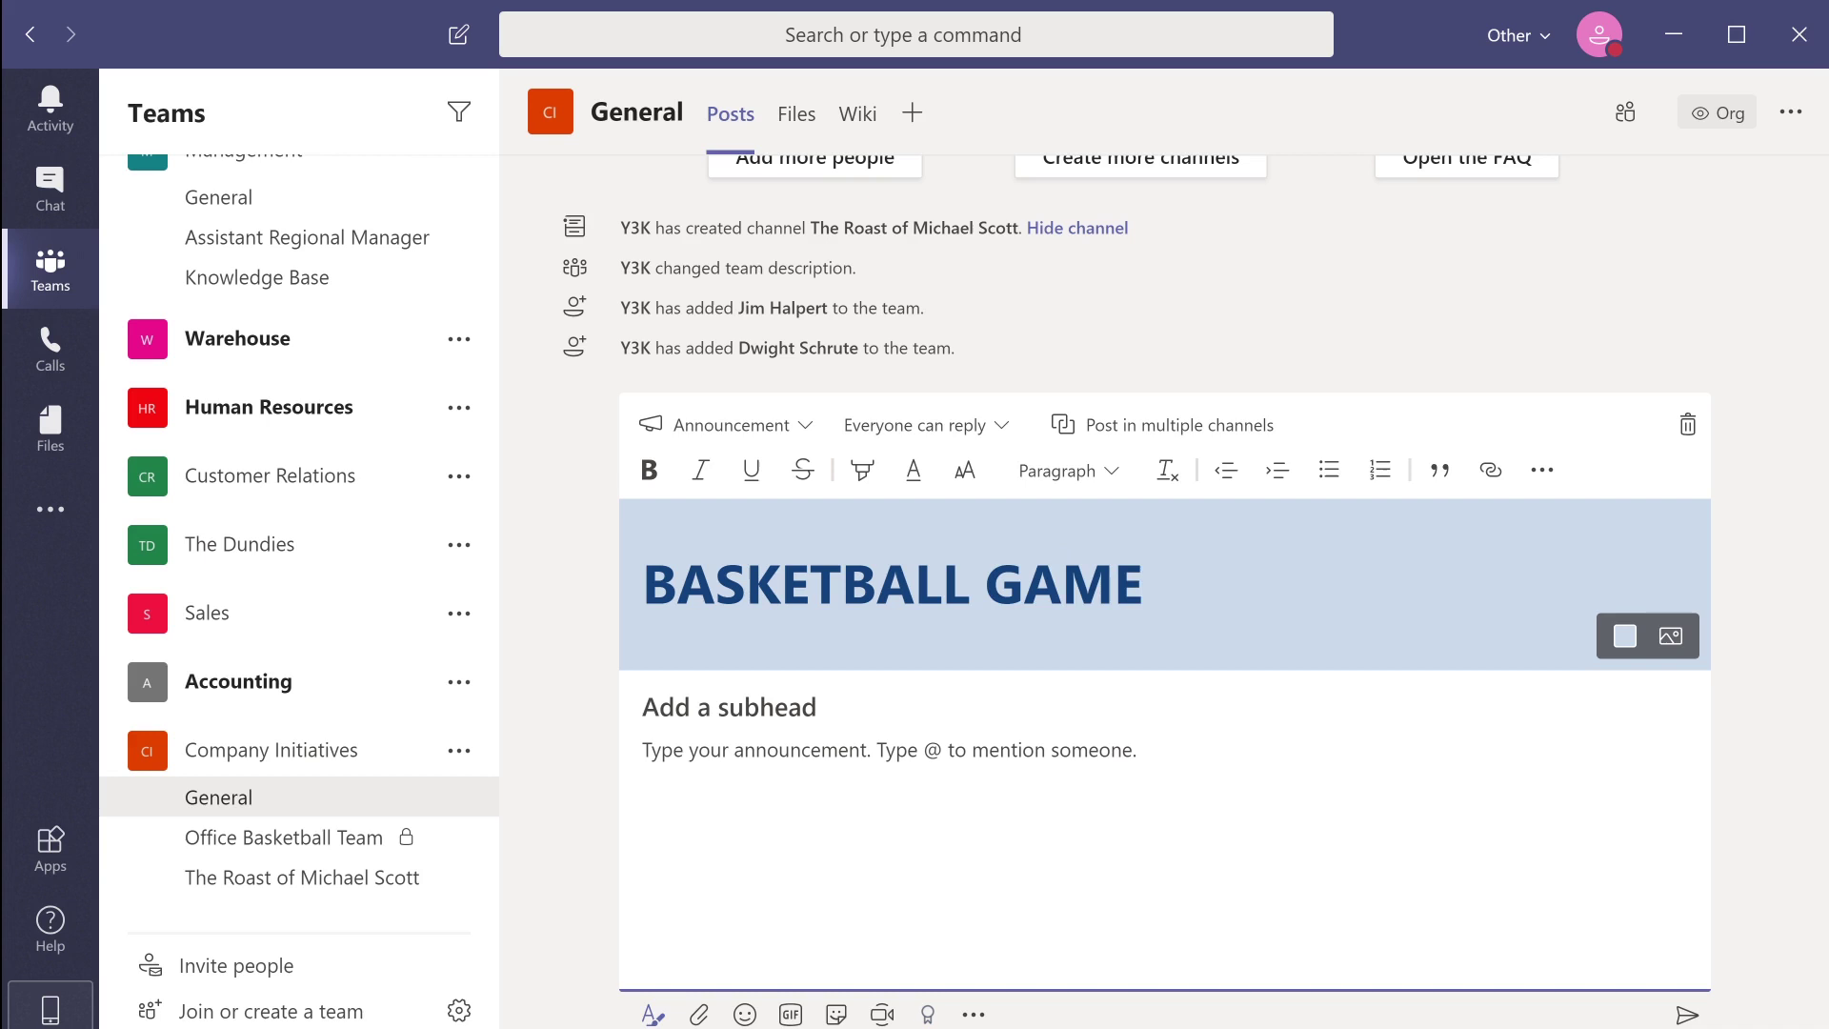
Set the basketball-banner image as the headline background, positioned so the basketball fills the visible strip.
left_click(1624, 636)
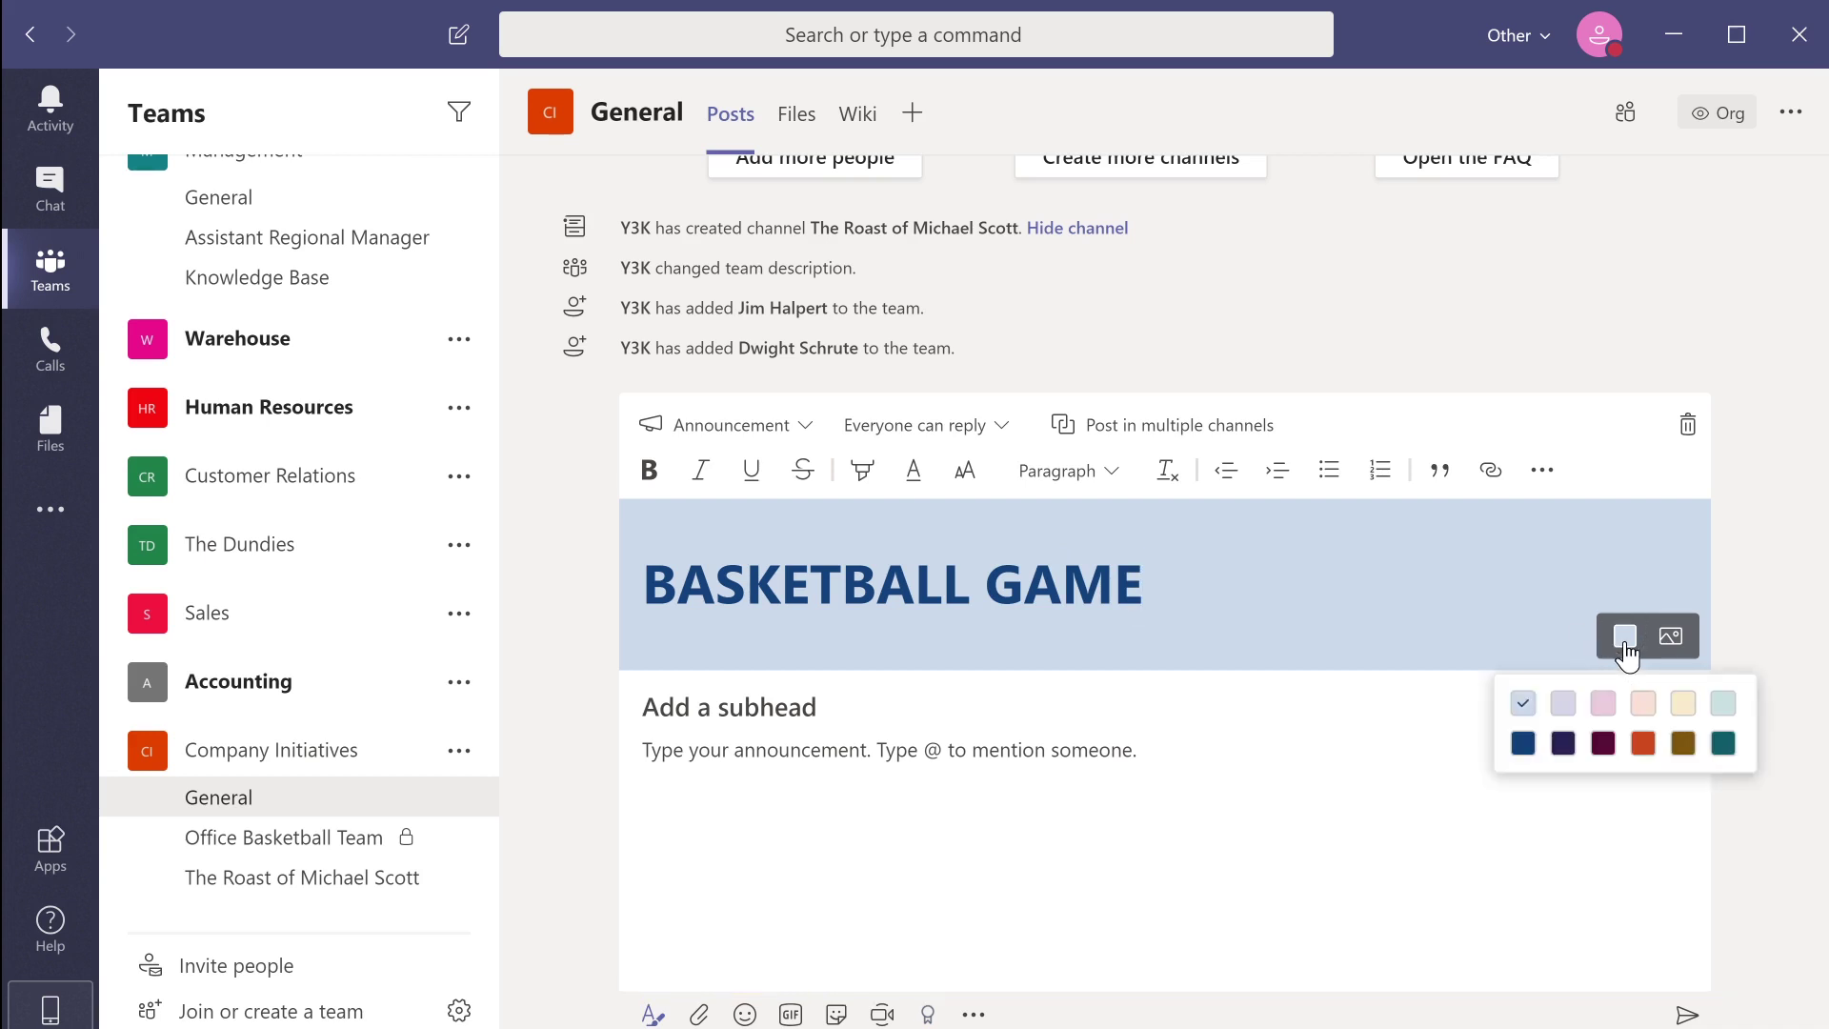
left_click(1670, 636)
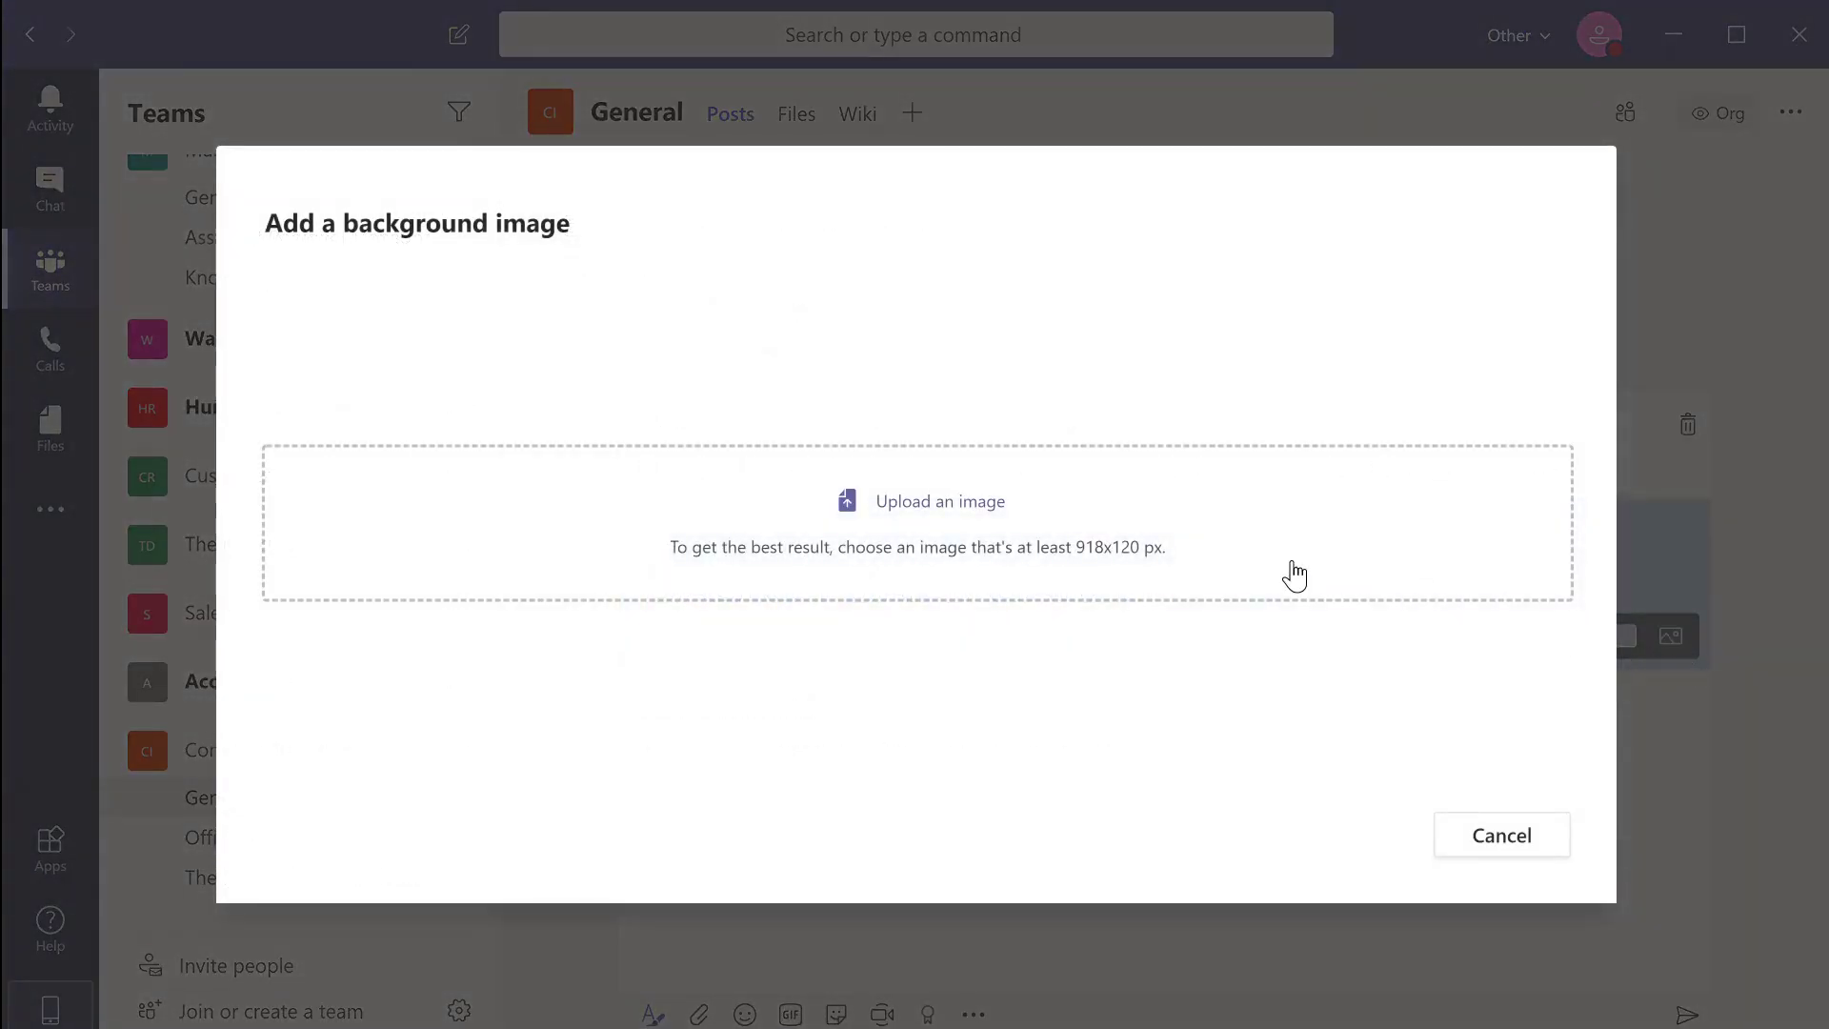
left_click(1033, 555)
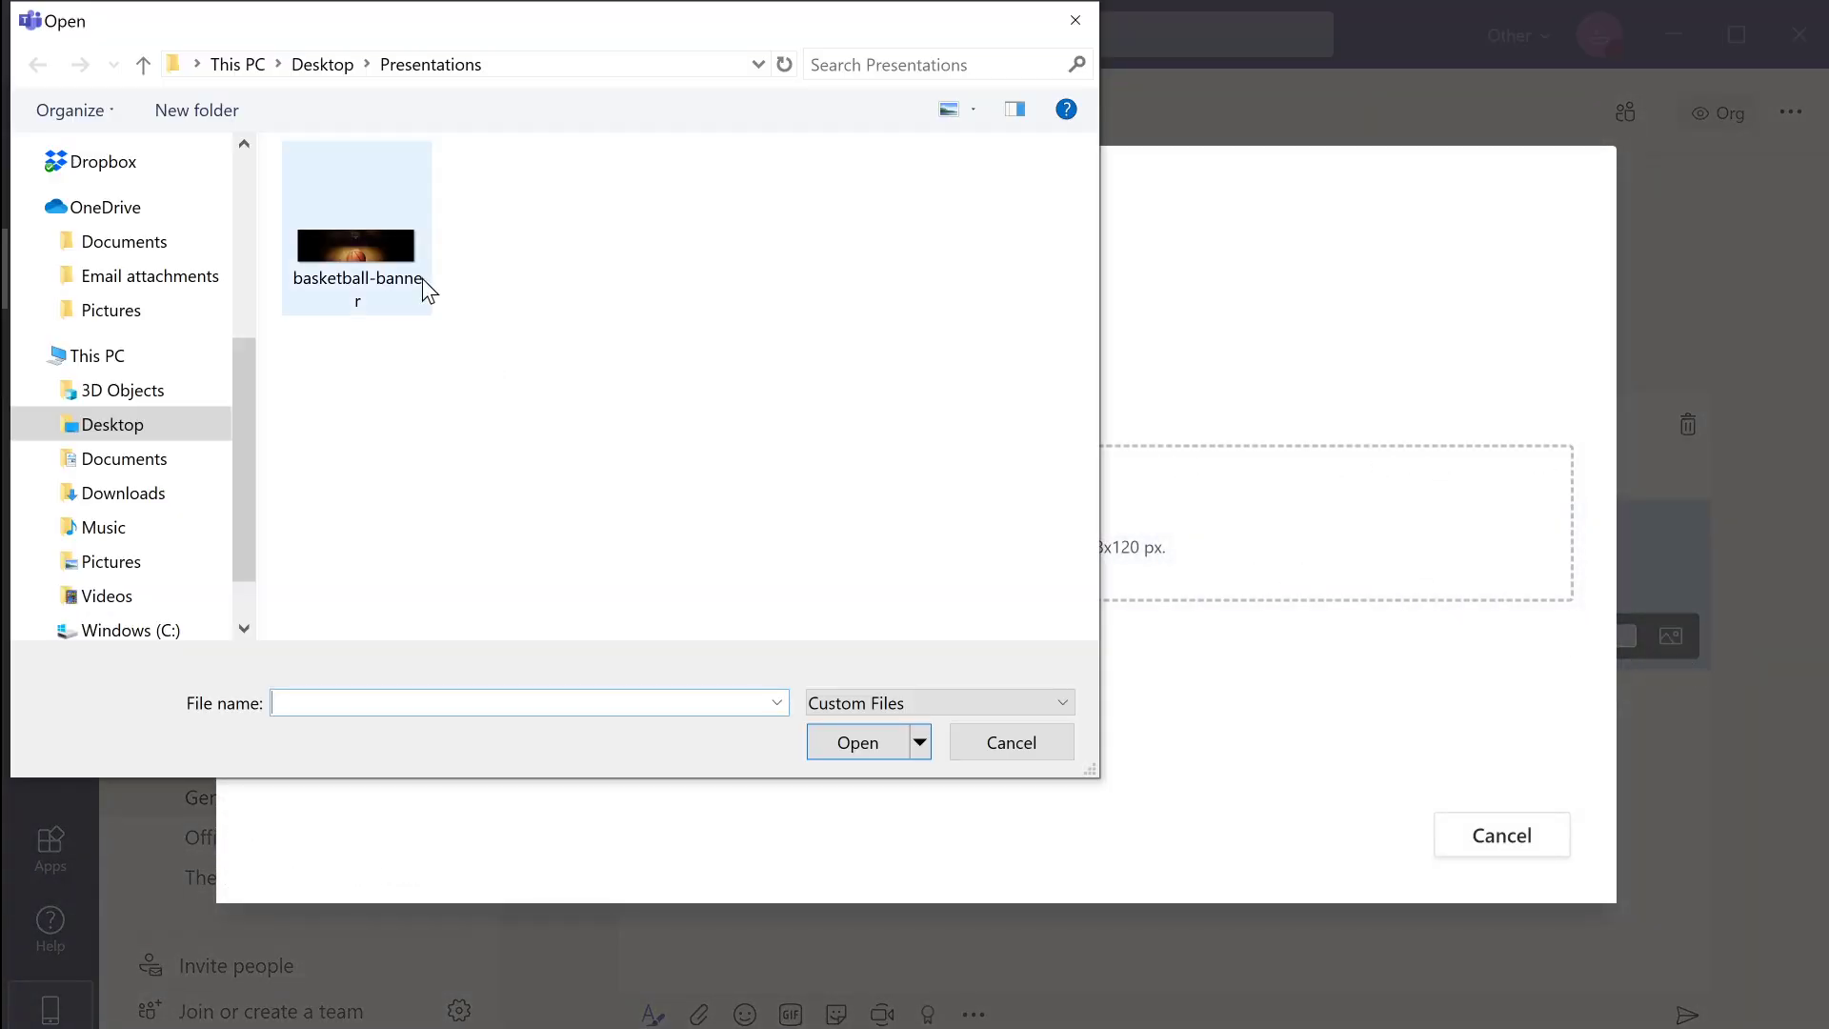
double_click(392, 255)
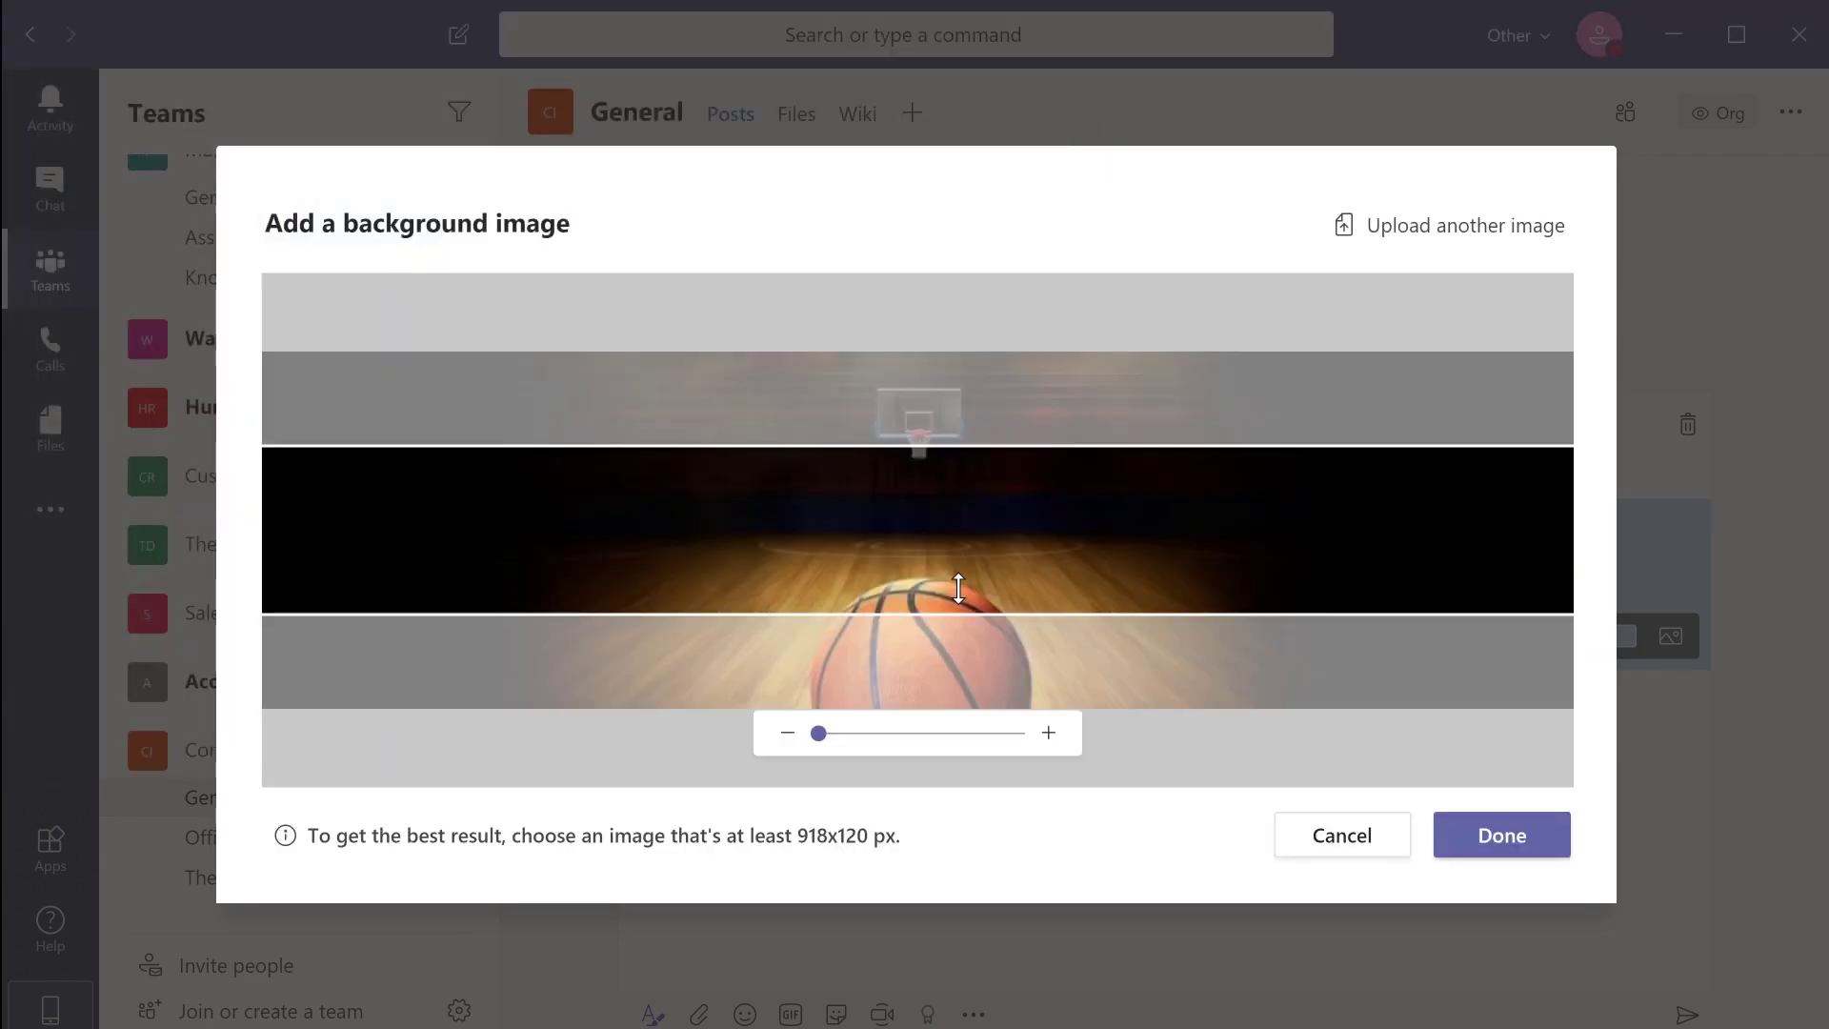
left_click_drag(959, 588, 968, 285)
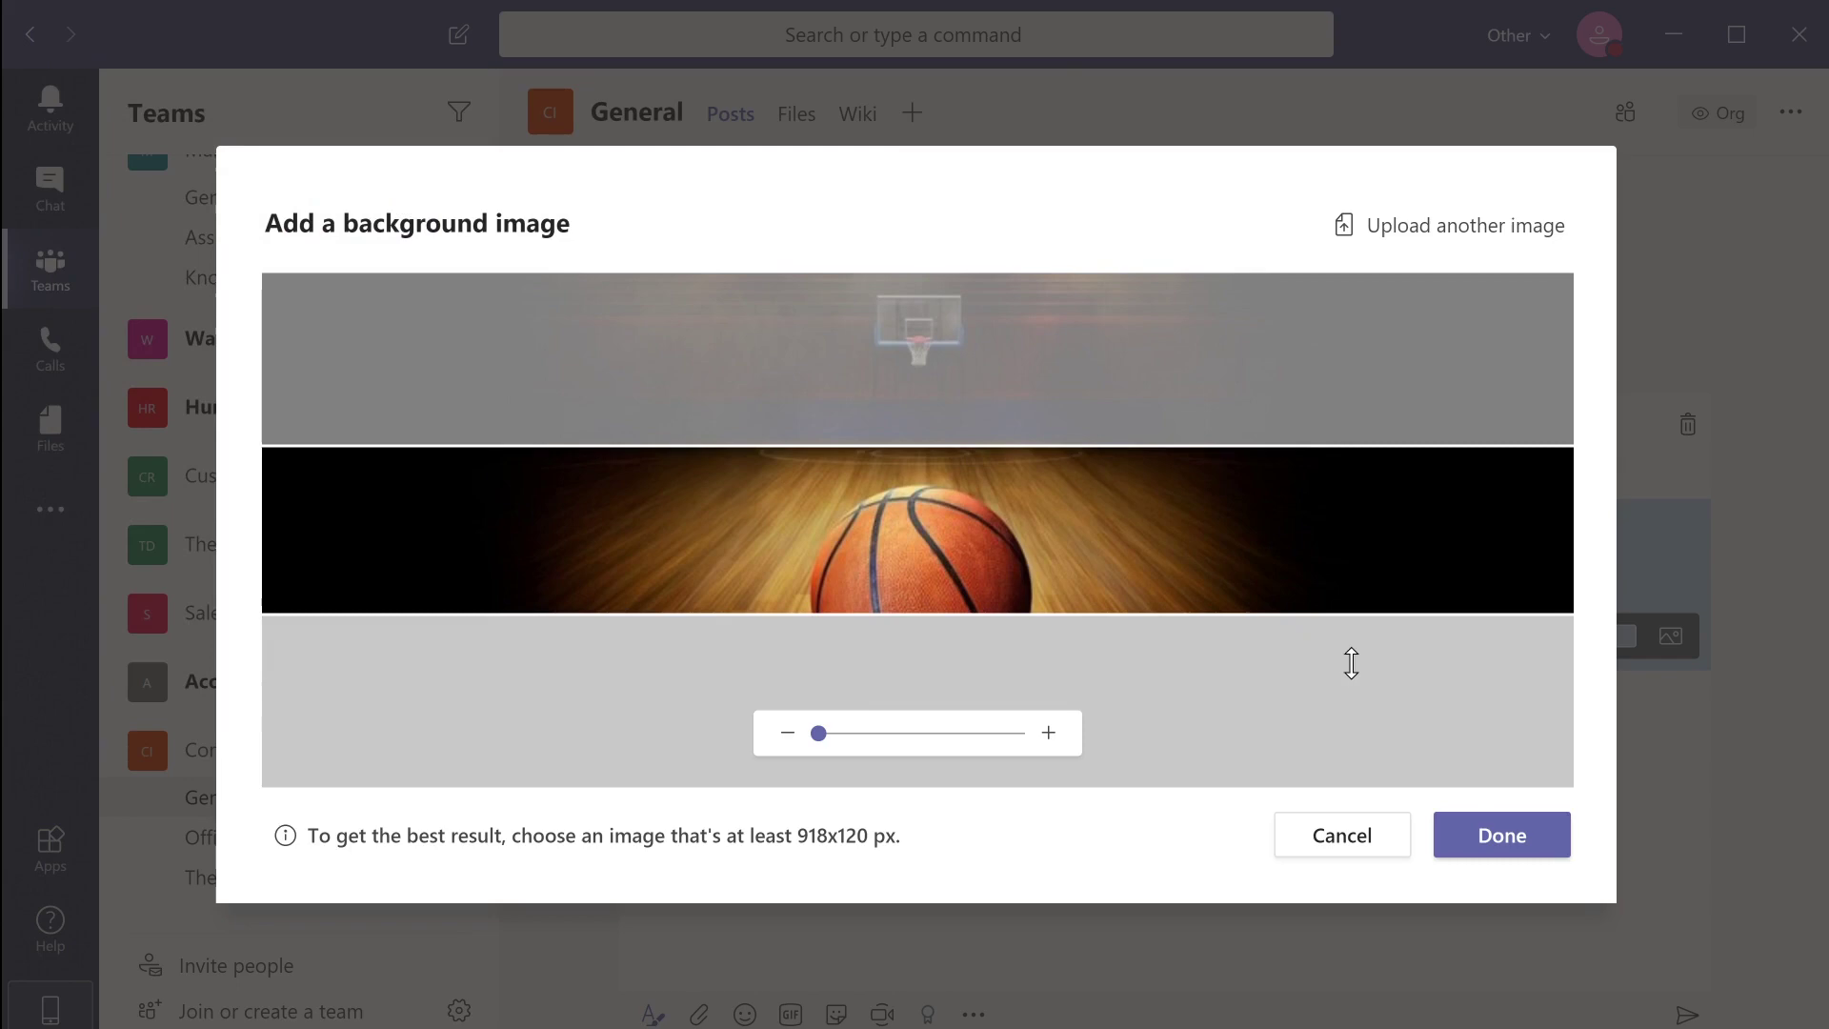
left_click(1497, 843)
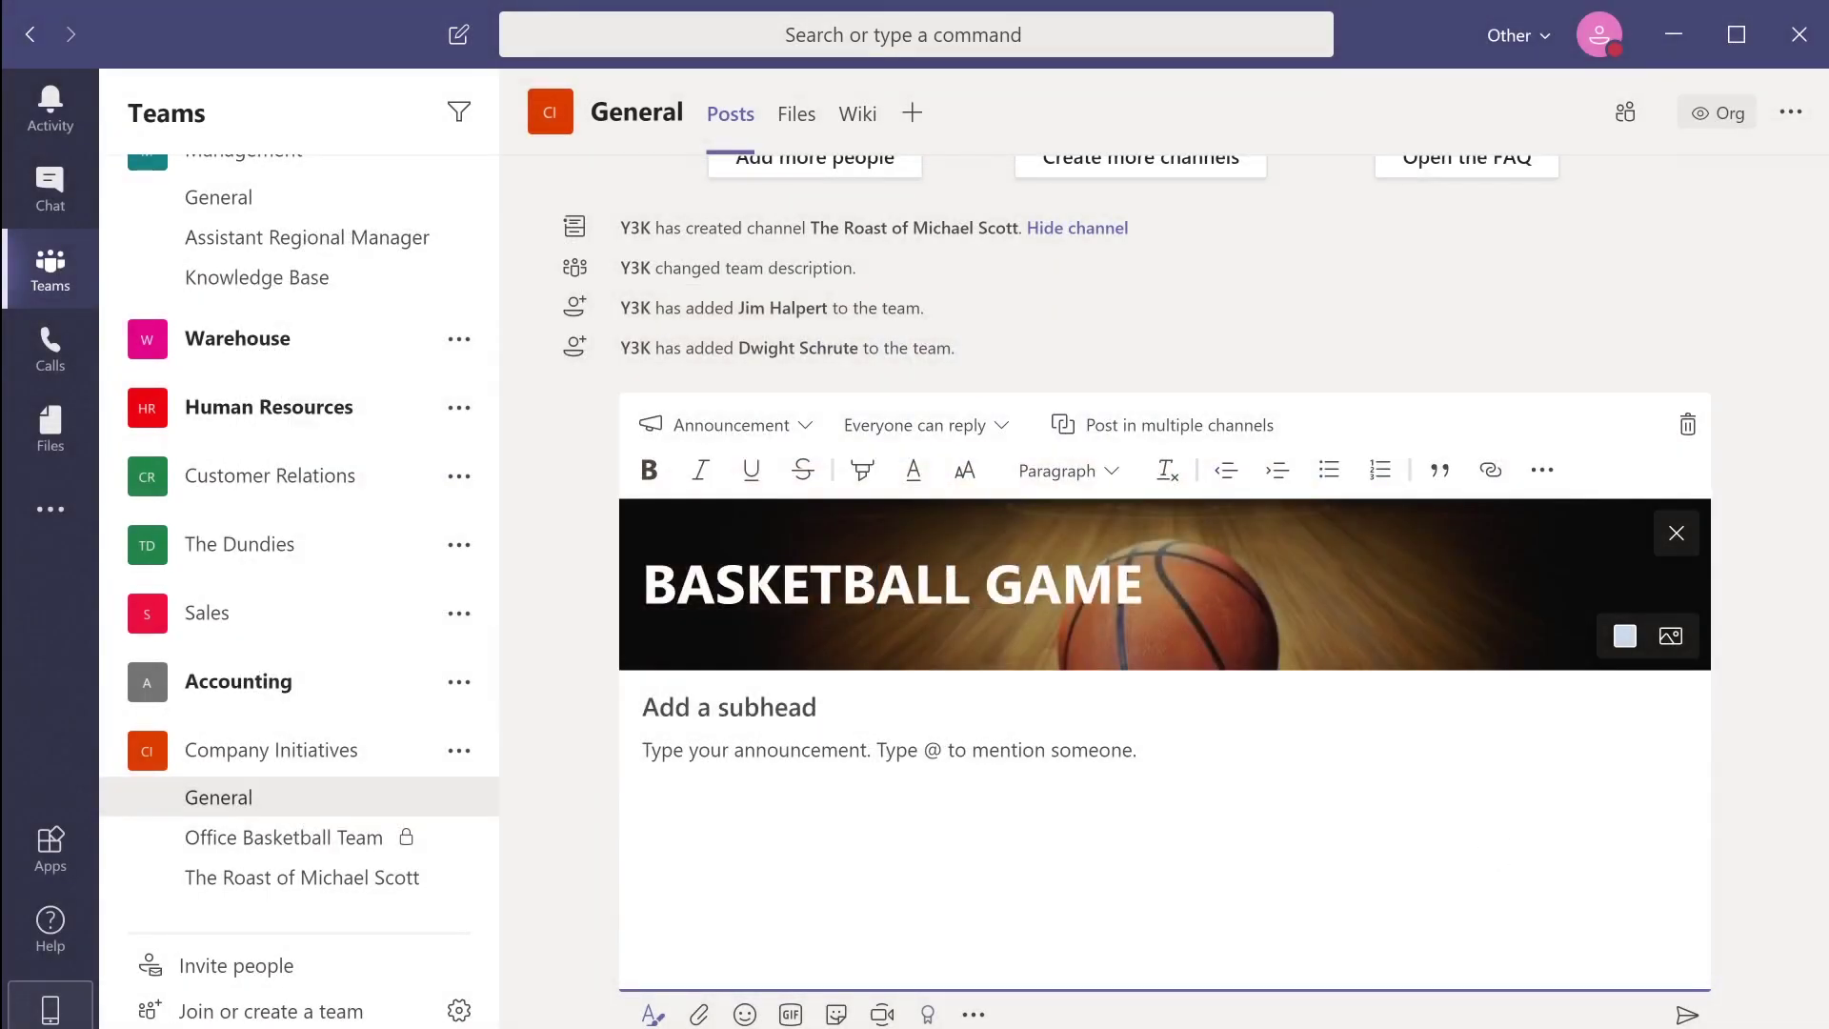
Add the subhead "ATTENTION DUNDER MIFFLIN EMPLOYEES! ARE YOU READY FOR AN EPIC SHOWDOWN?" and body text on the Office-Warehouse game on April 13 at lunch.
type("A")
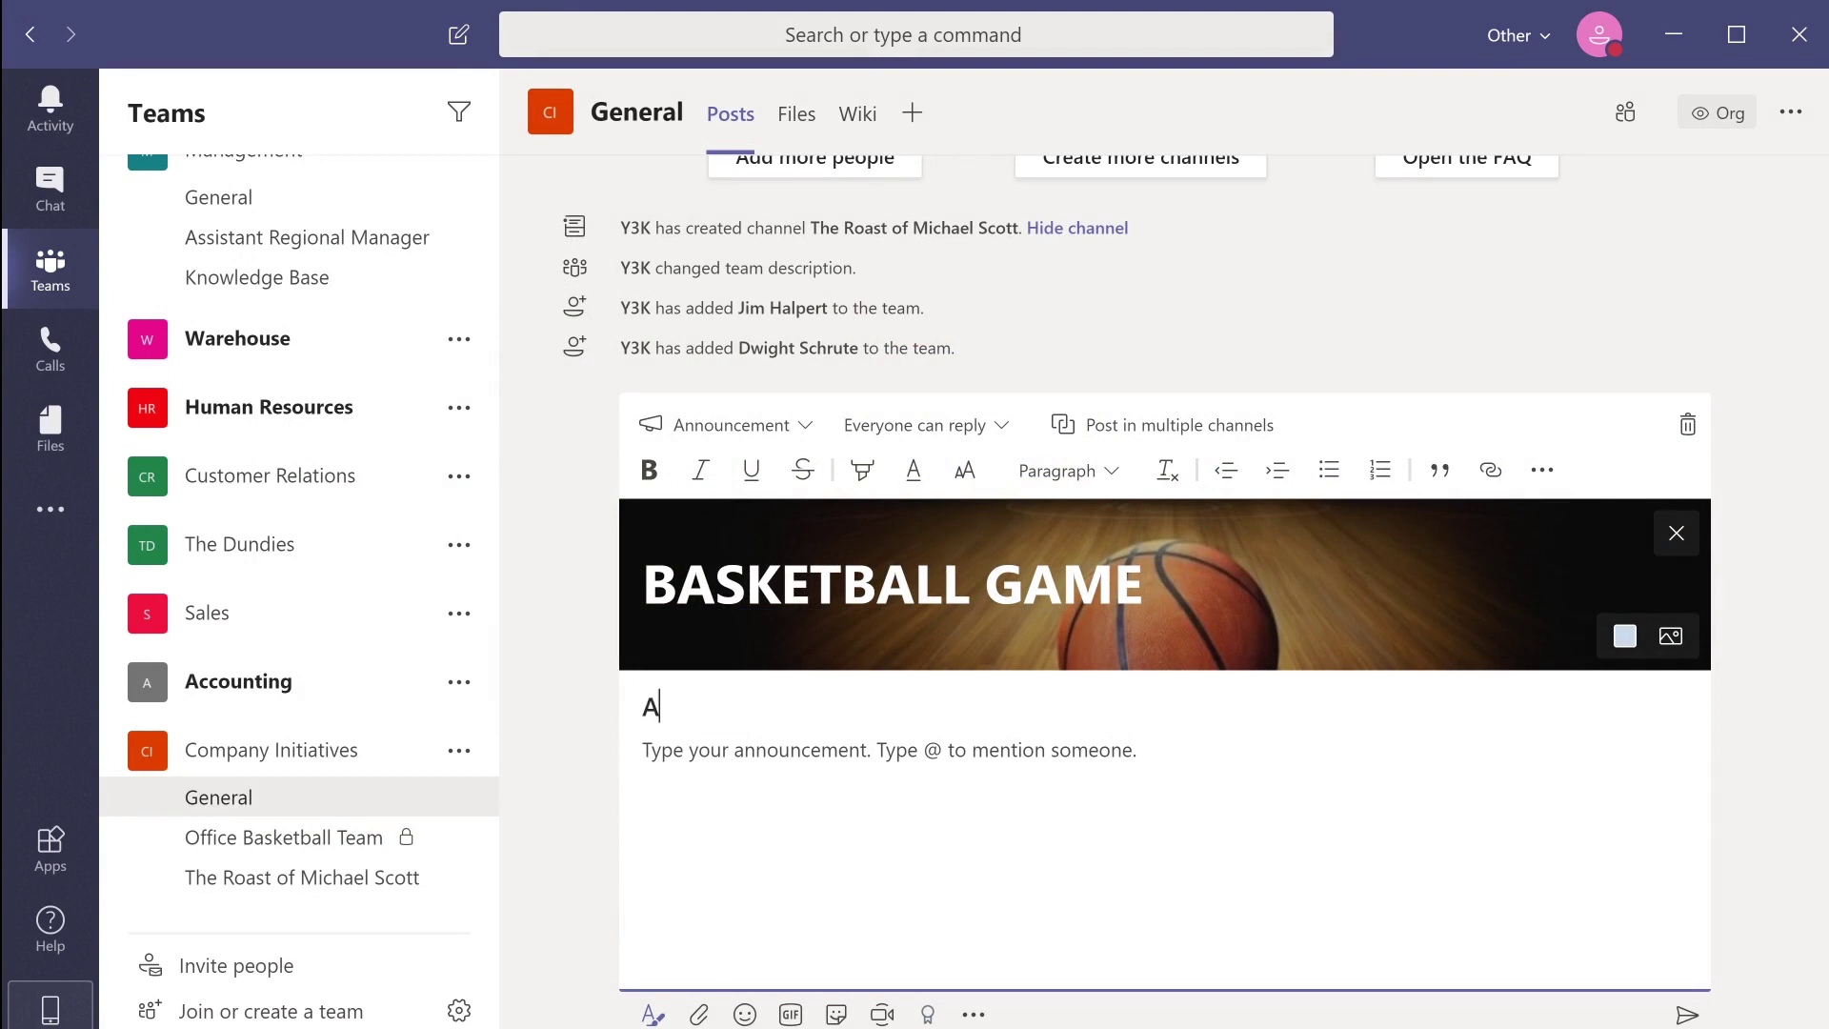
type("TTENTION DUNDER MIFFLIN EMPLOYEES! ARE YOU READY FOR AN EPIC SHOWDOWN?")
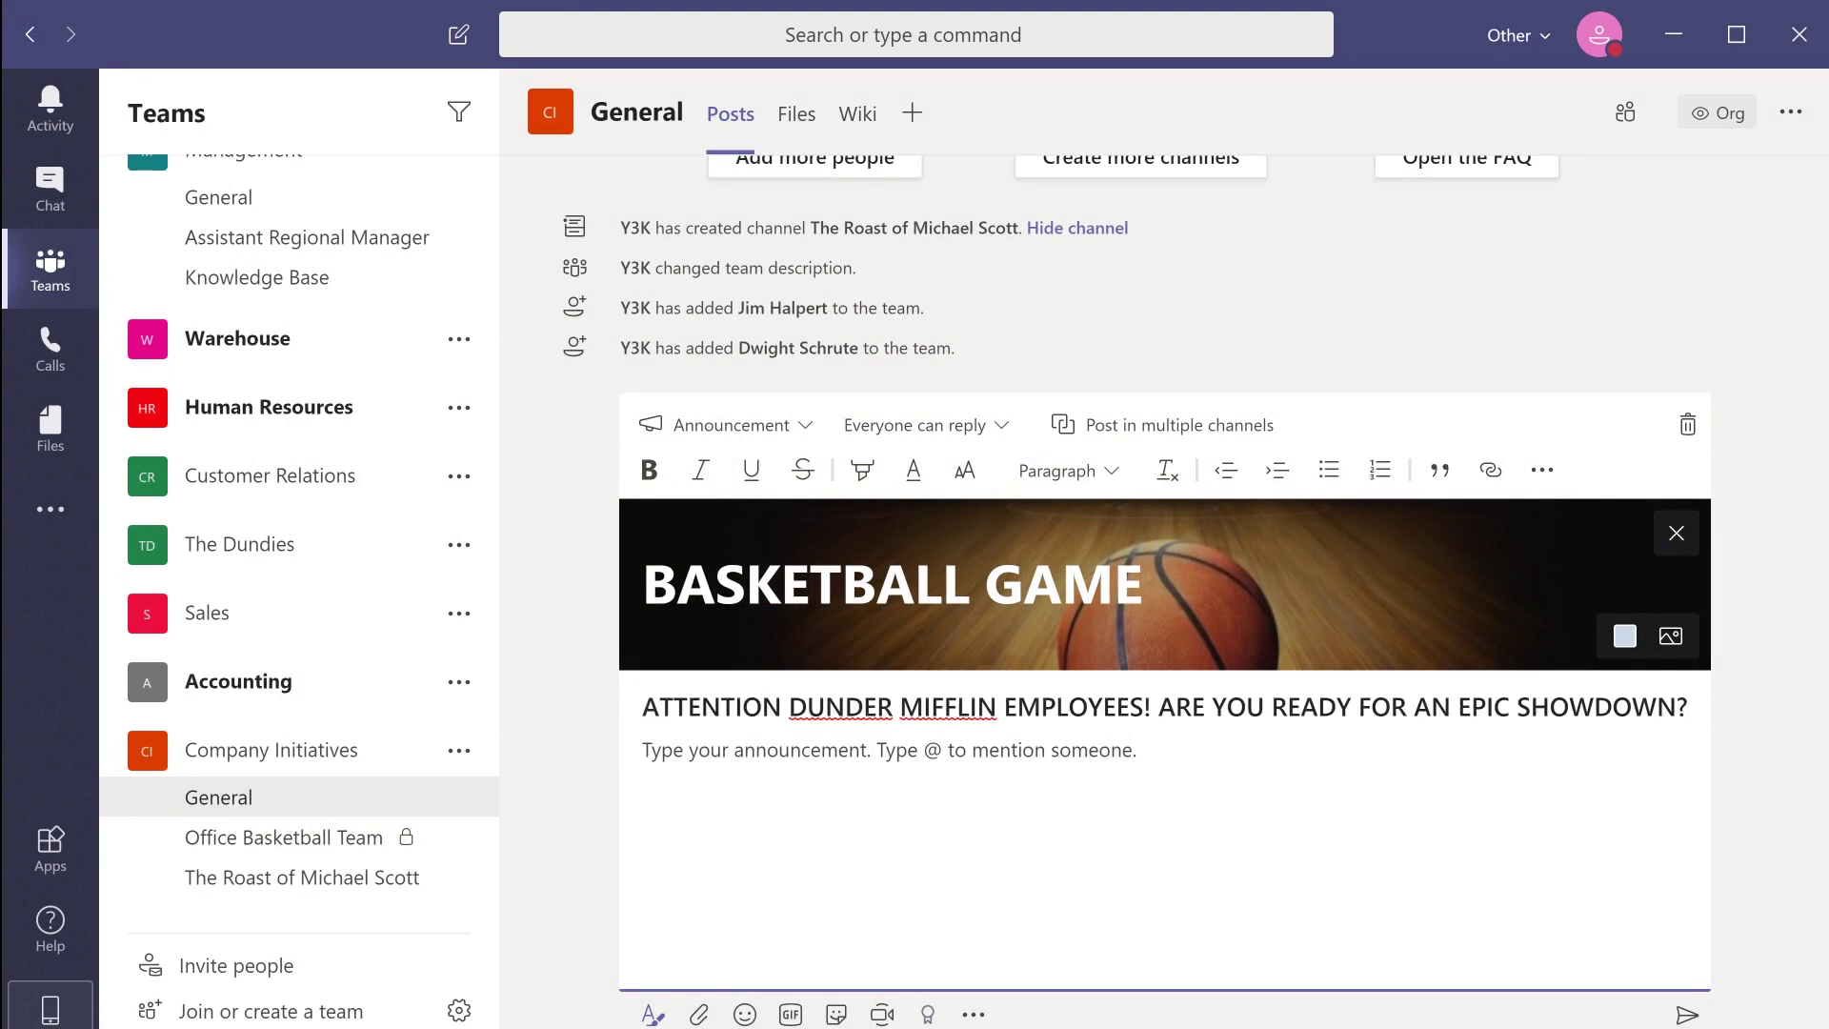
left_click(644, 750)
type("Don't miss the exciting match-up between the Office workers and the Warehouse crew!! Remember to bring athletic gear if you're playing and a cheerful spirit if you're only watching. The showdown will take place in the warehouse on April 13 at ")
type("lunch.")
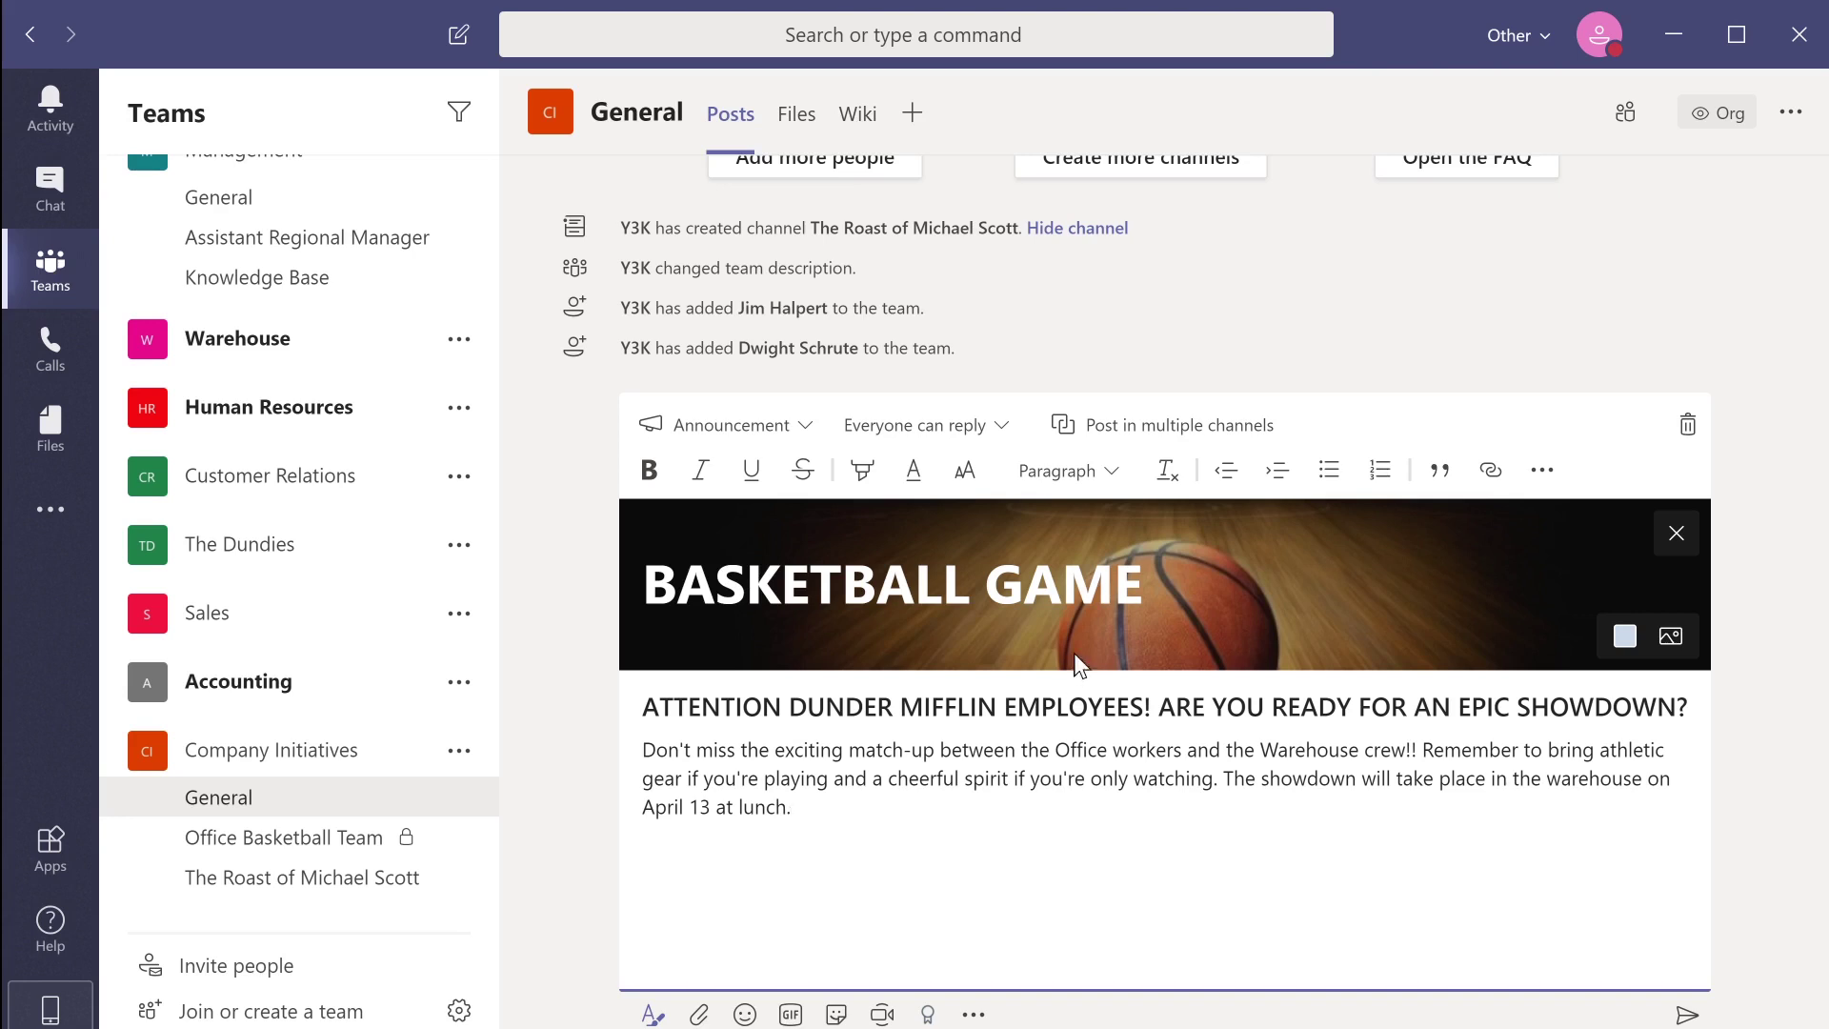
Restrict replies to "You and moderators can reply" and post the basketball game announcement.
left_click(1001, 427)
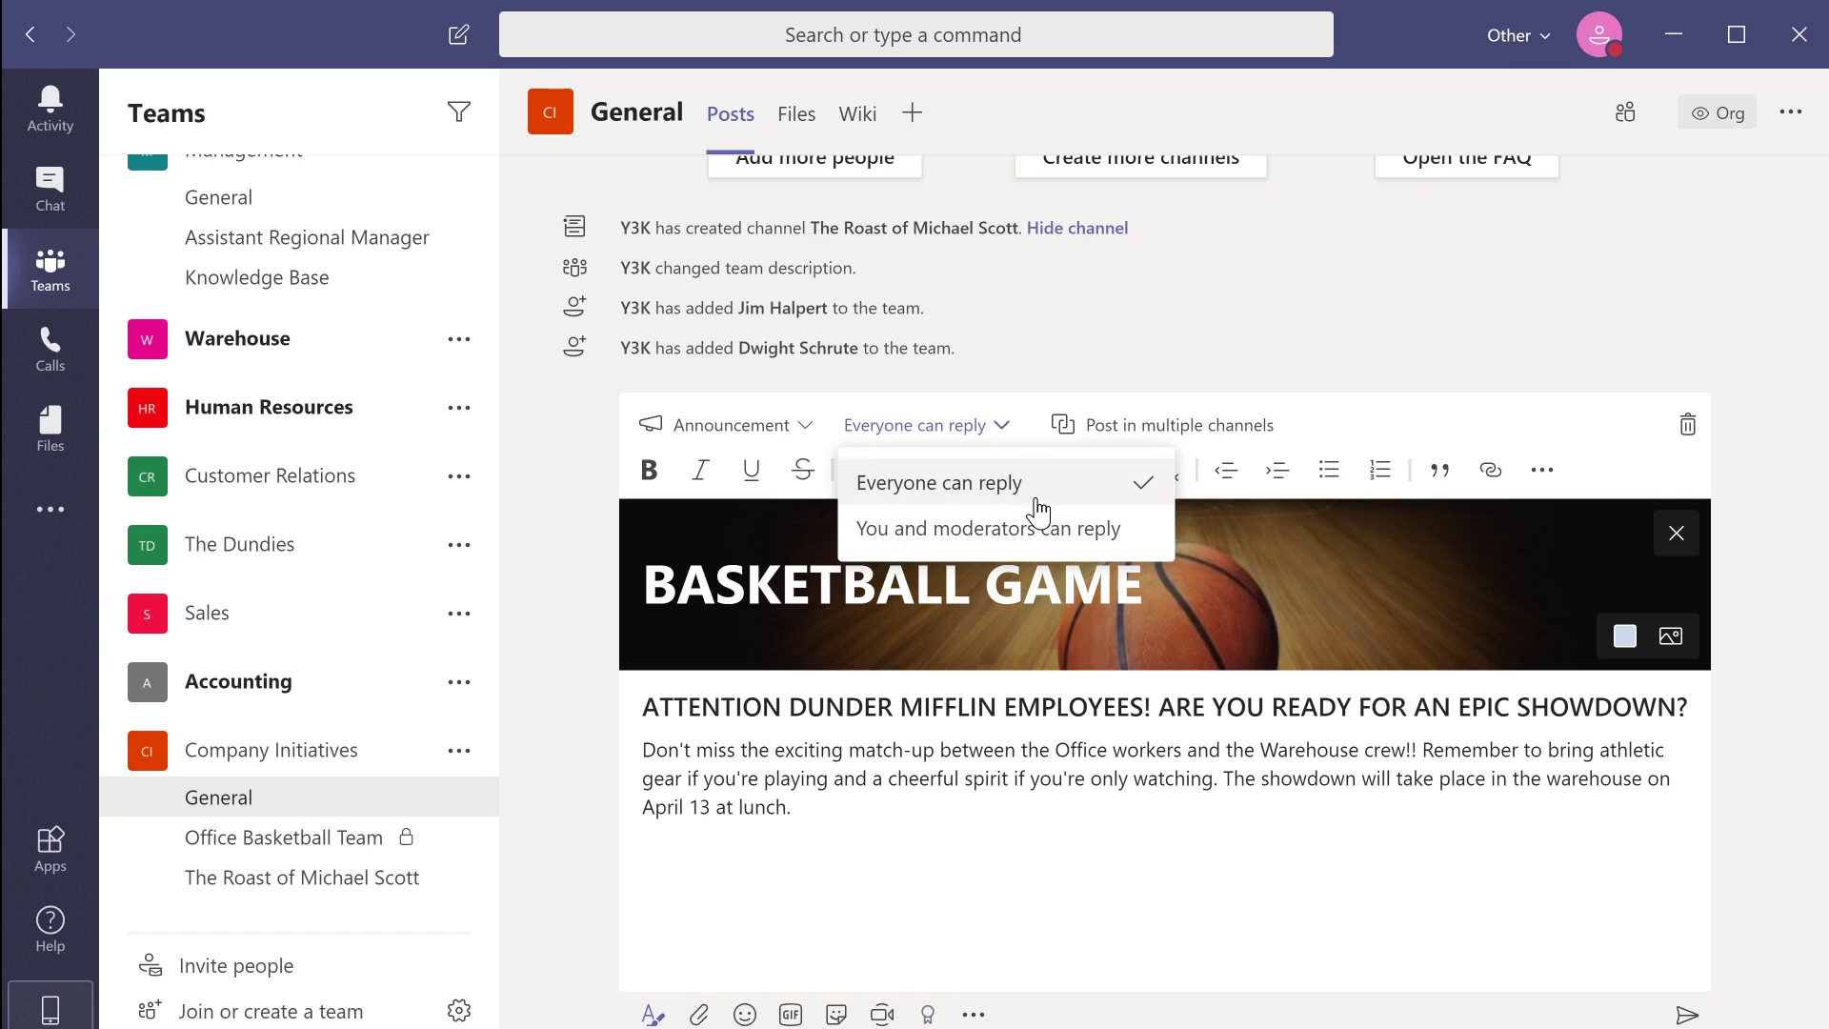
left_click(1136, 530)
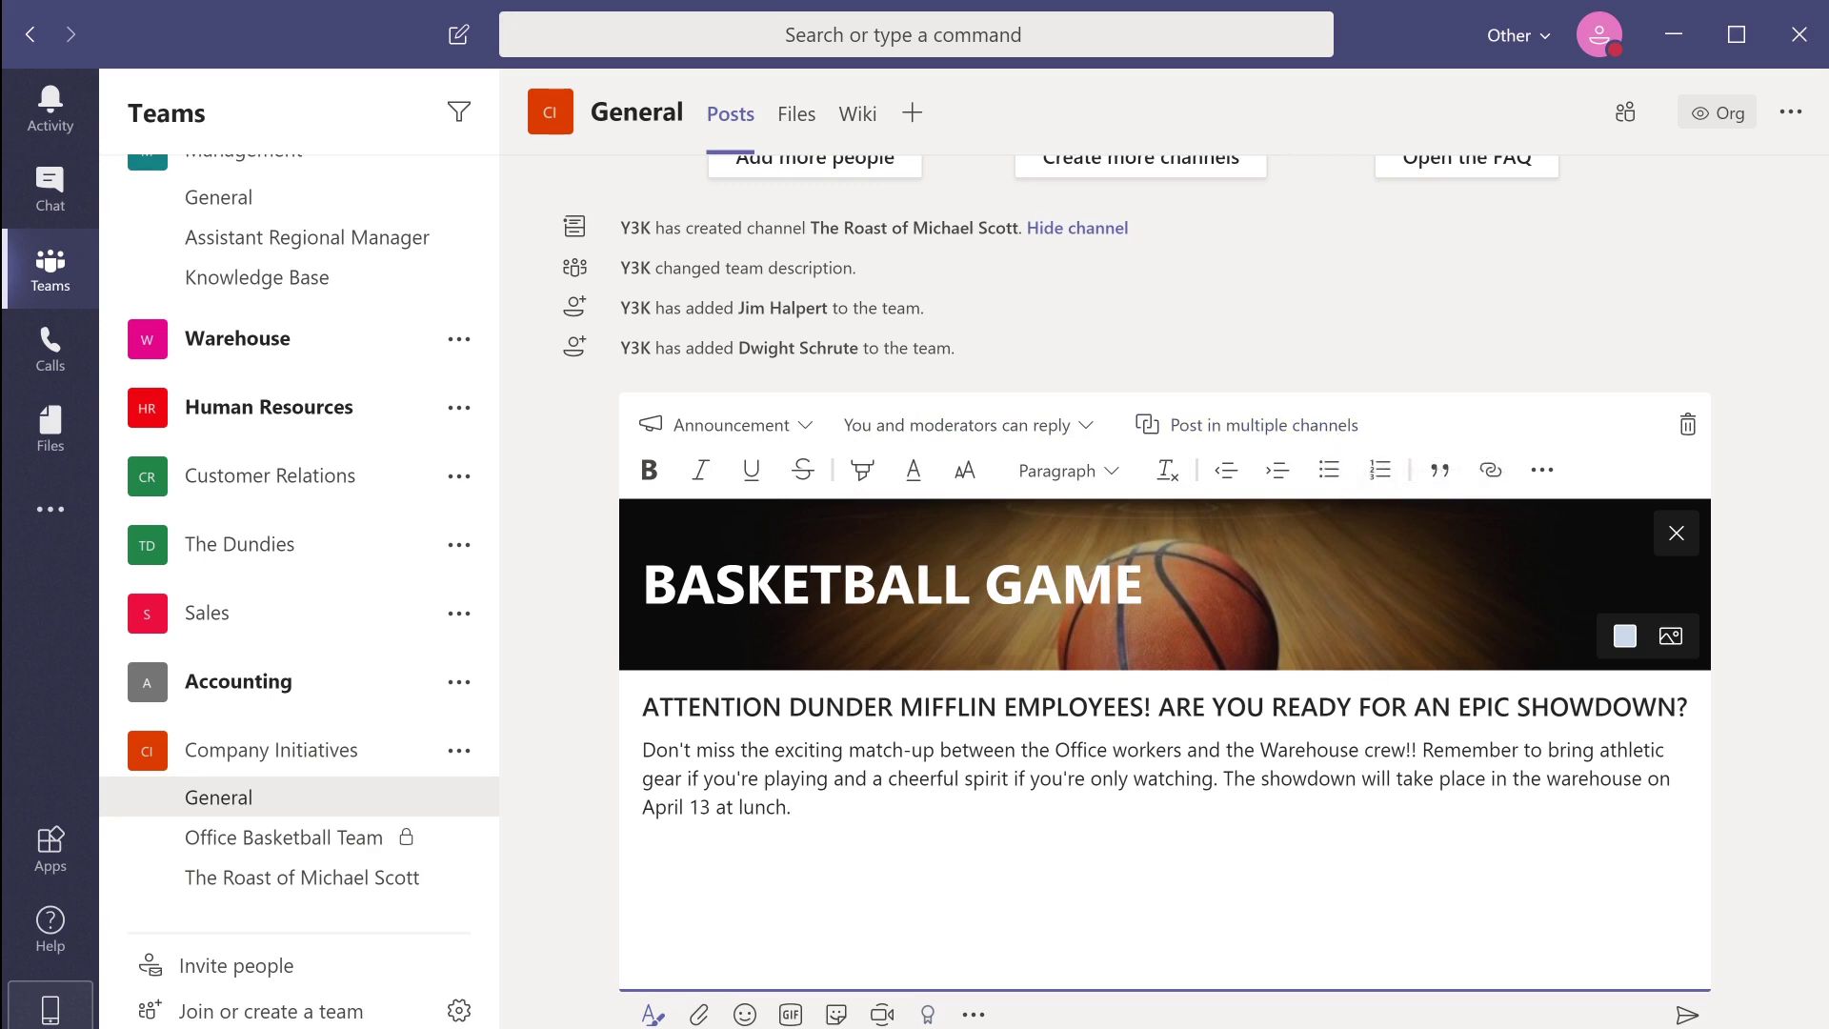
left_click(1687, 1016)
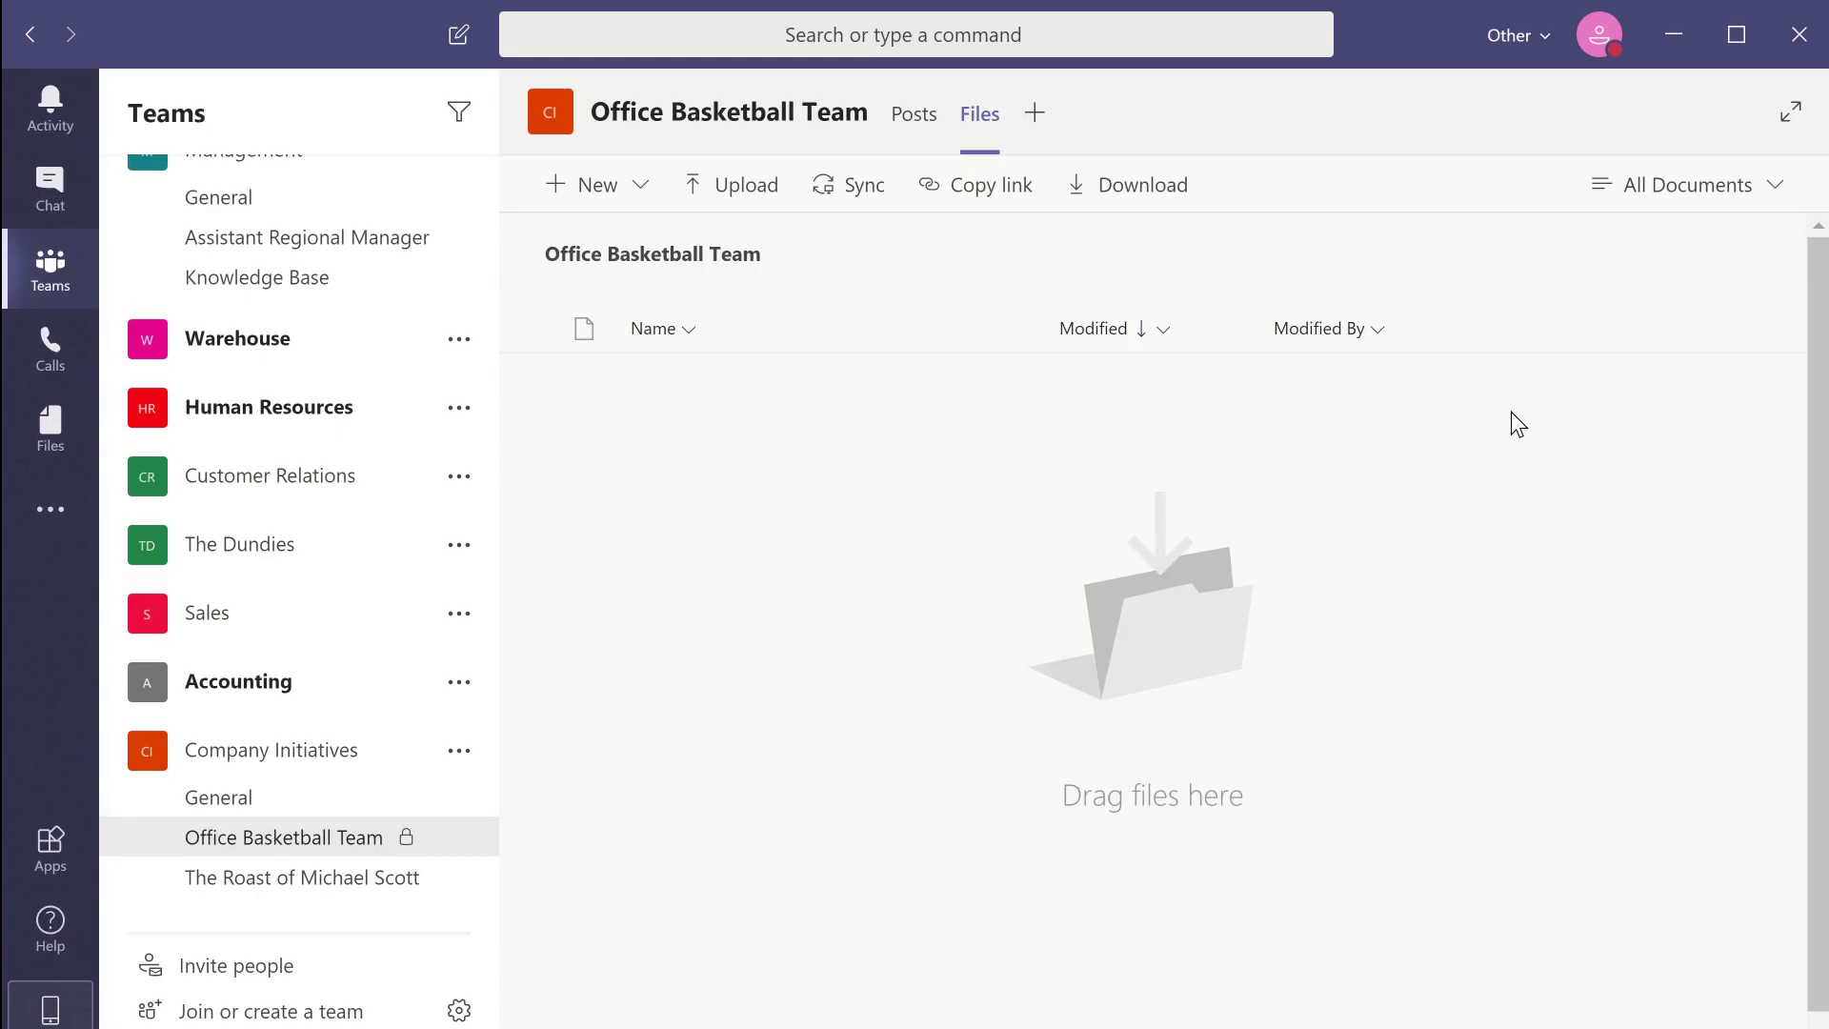
Set the Office Basketball Team channel's notifications for all new posts to "Banner and feed", include all replies, and save.
mouse_move(455, 845)
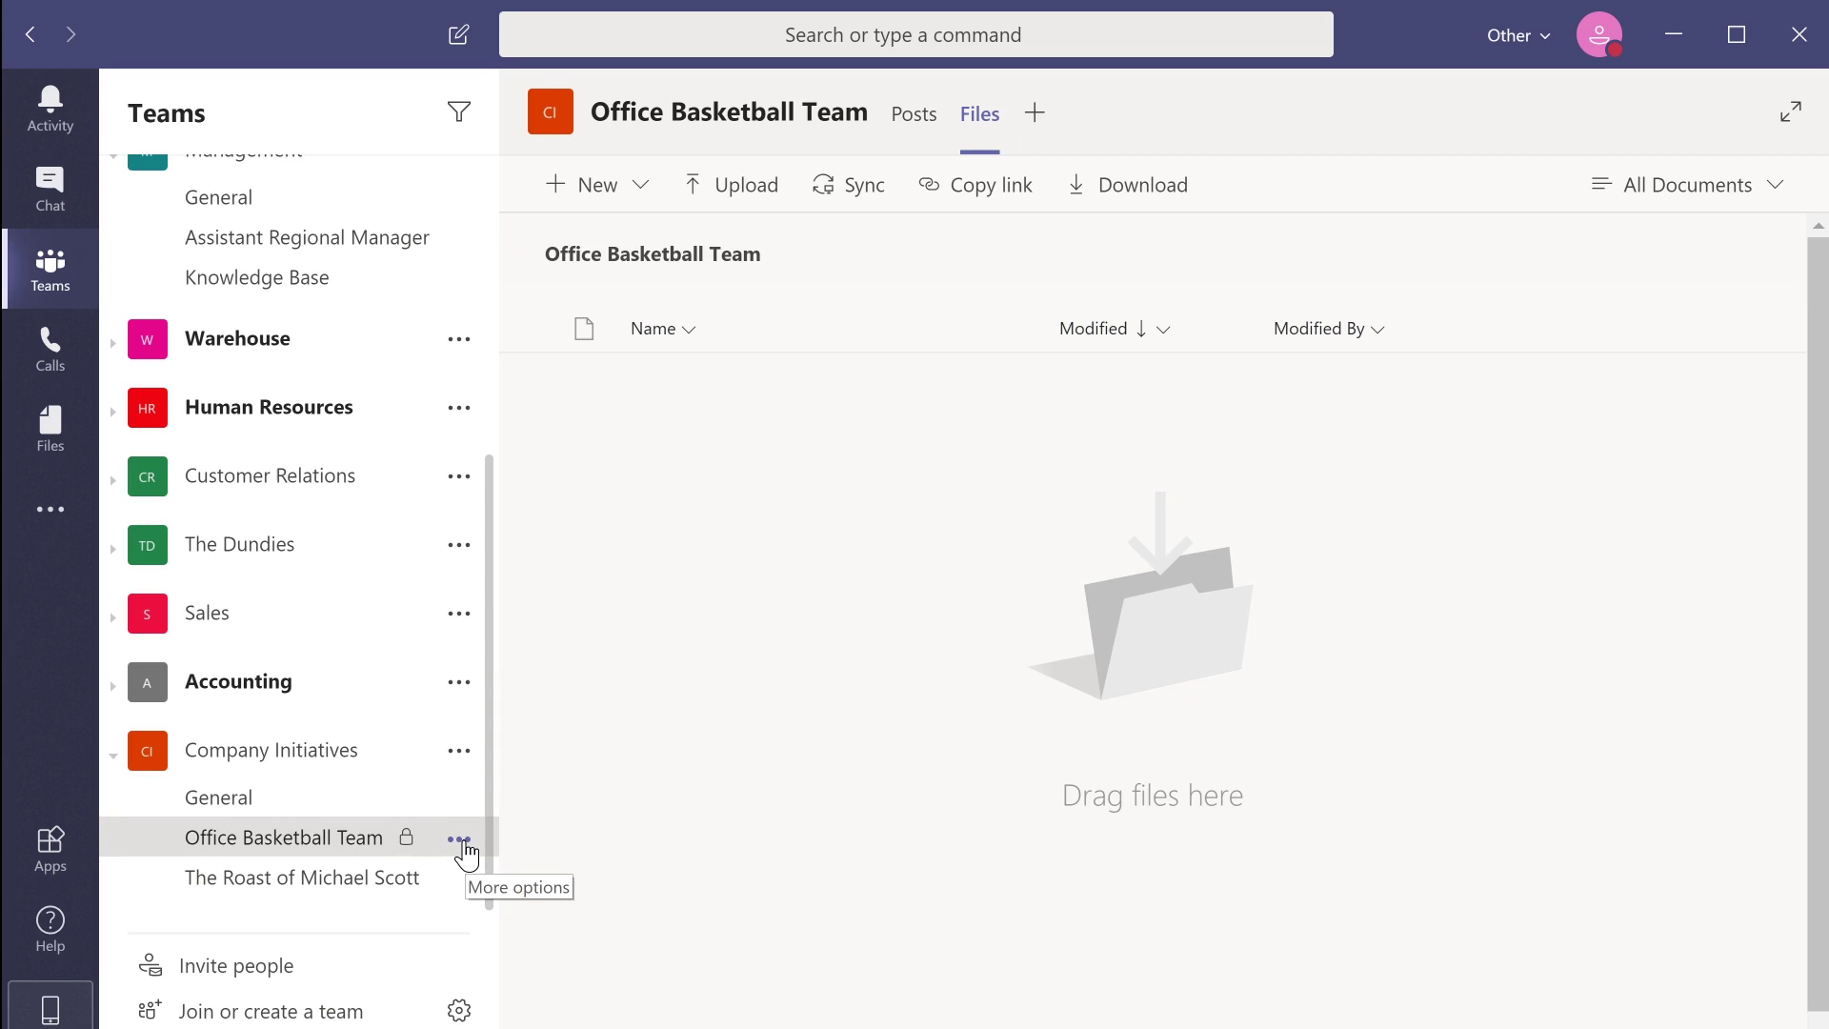
left_click(461, 842)
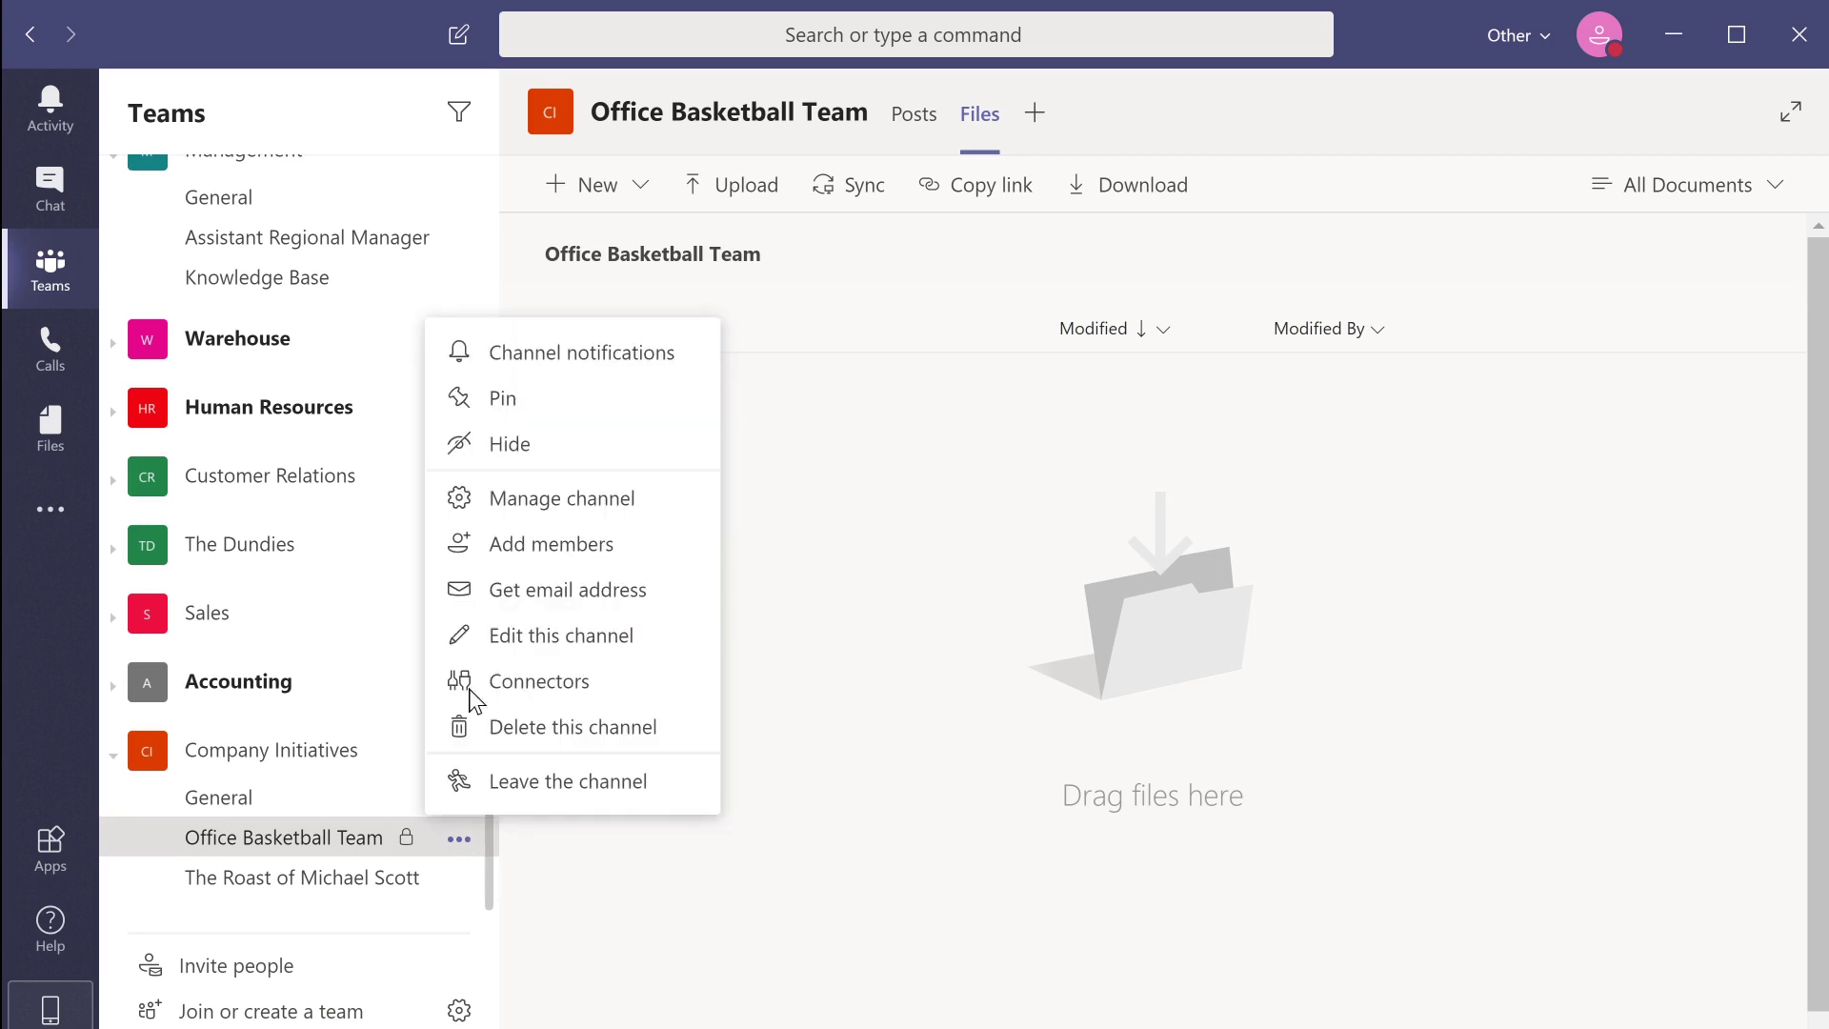
left_click(512, 365)
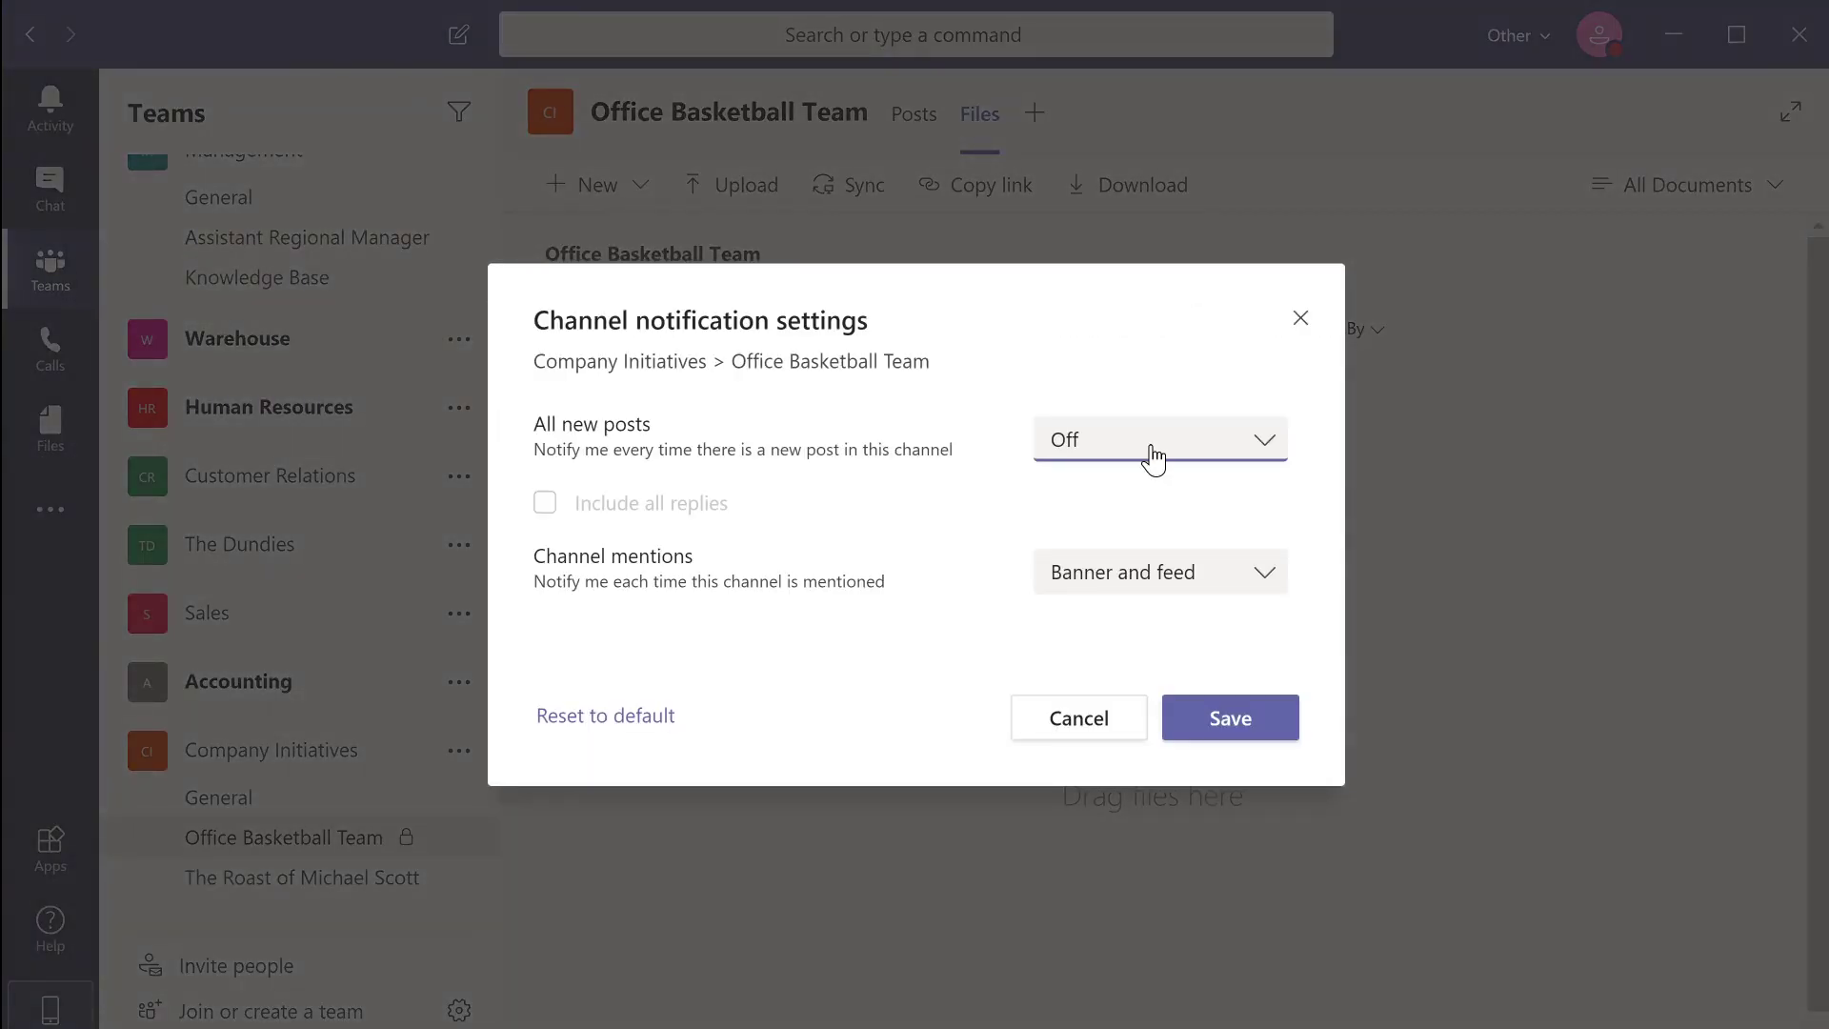
left_click(1154, 458)
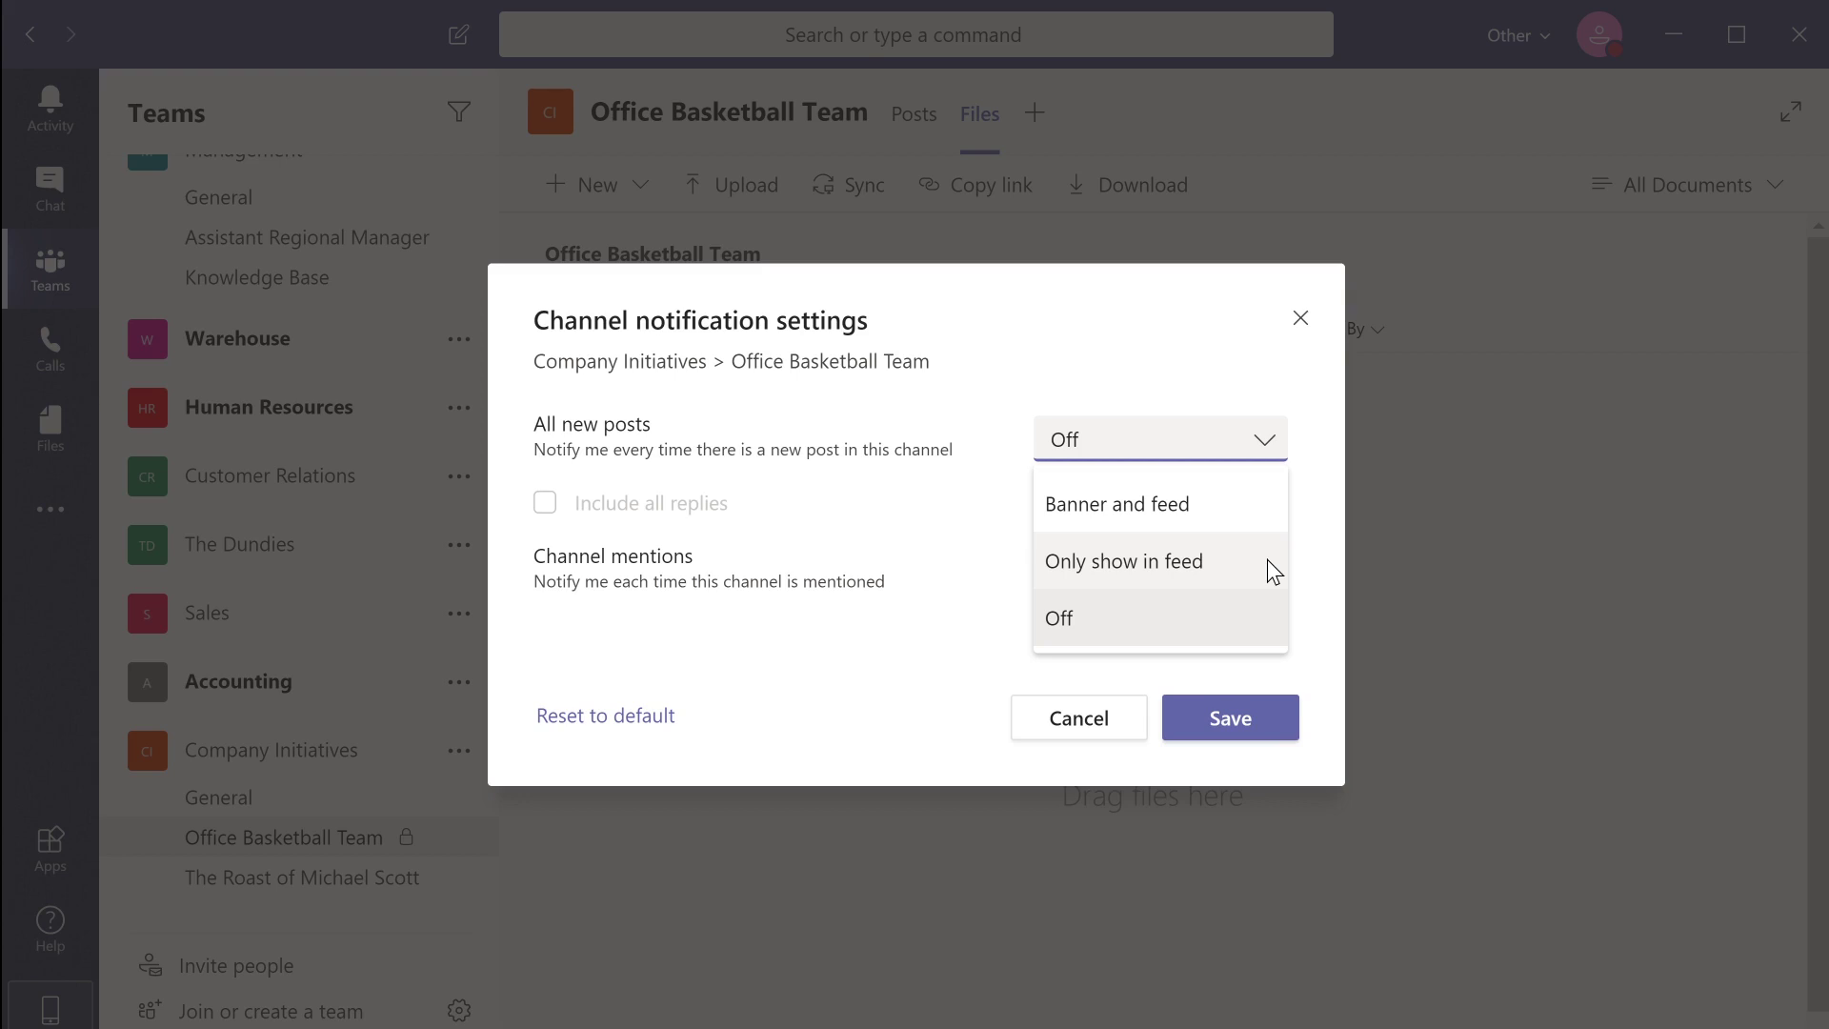
left_click(1237, 518)
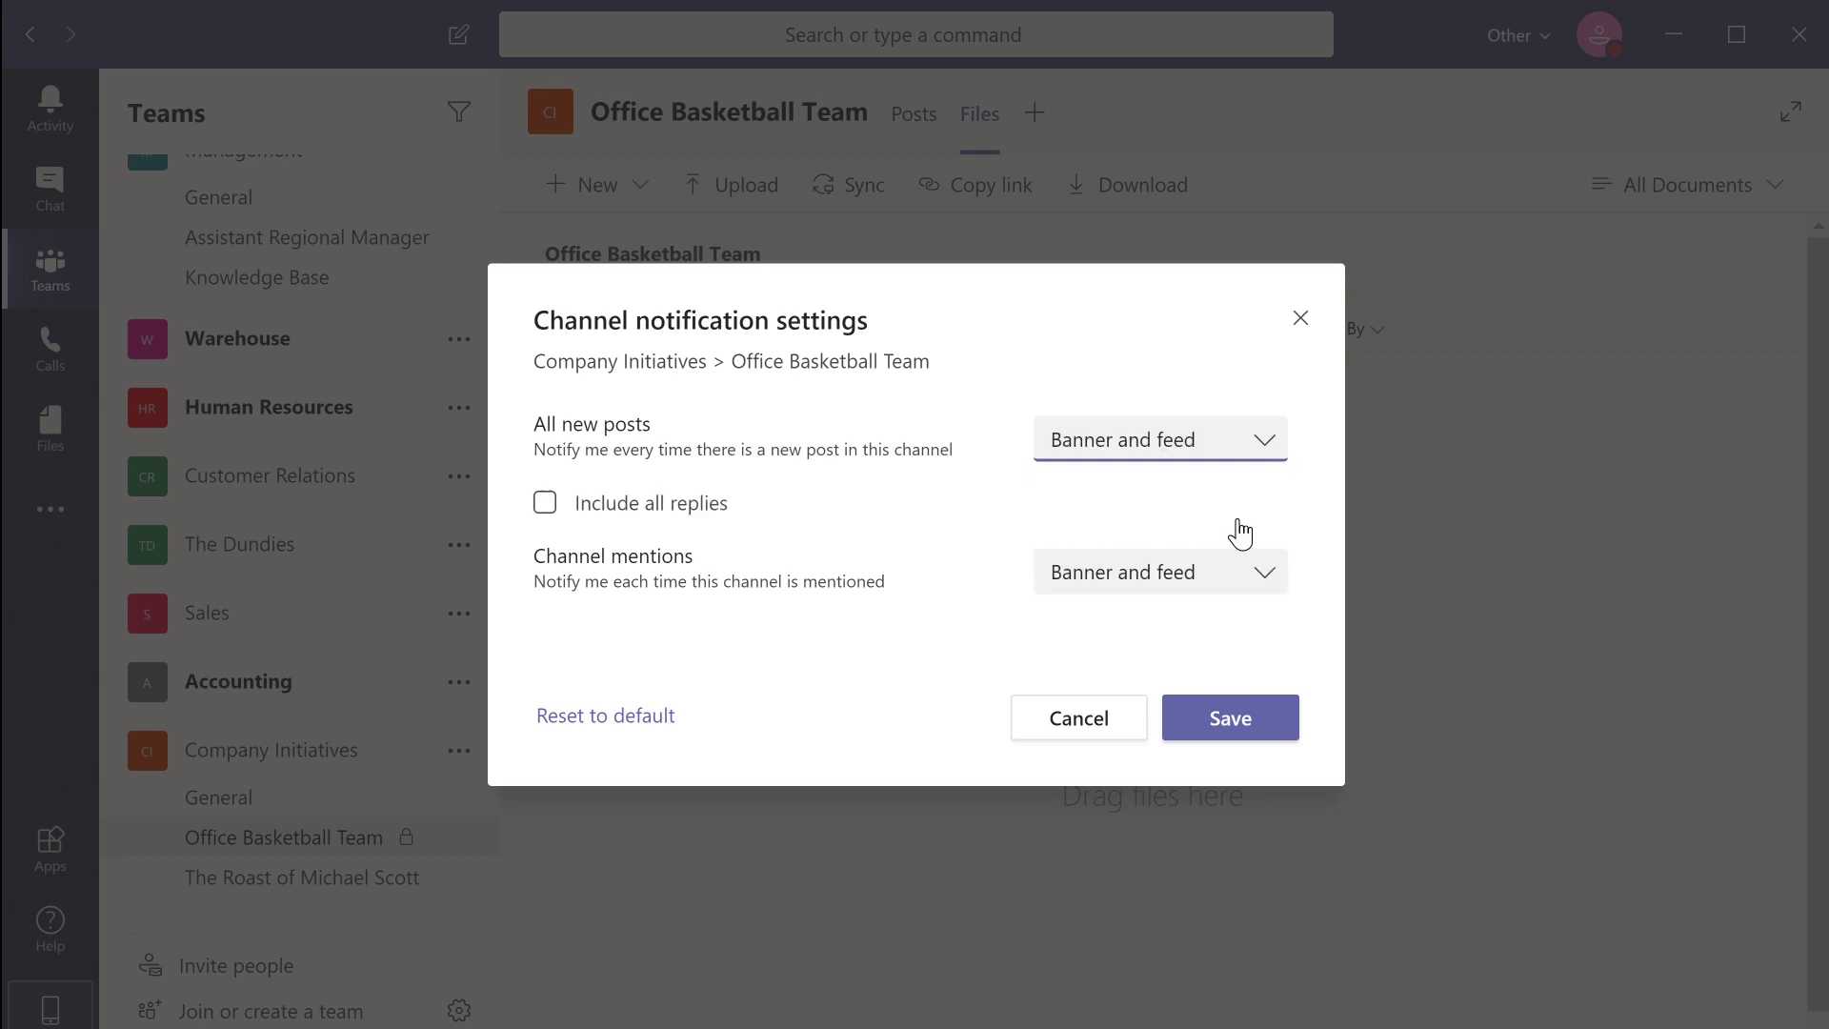
left_click(636, 525)
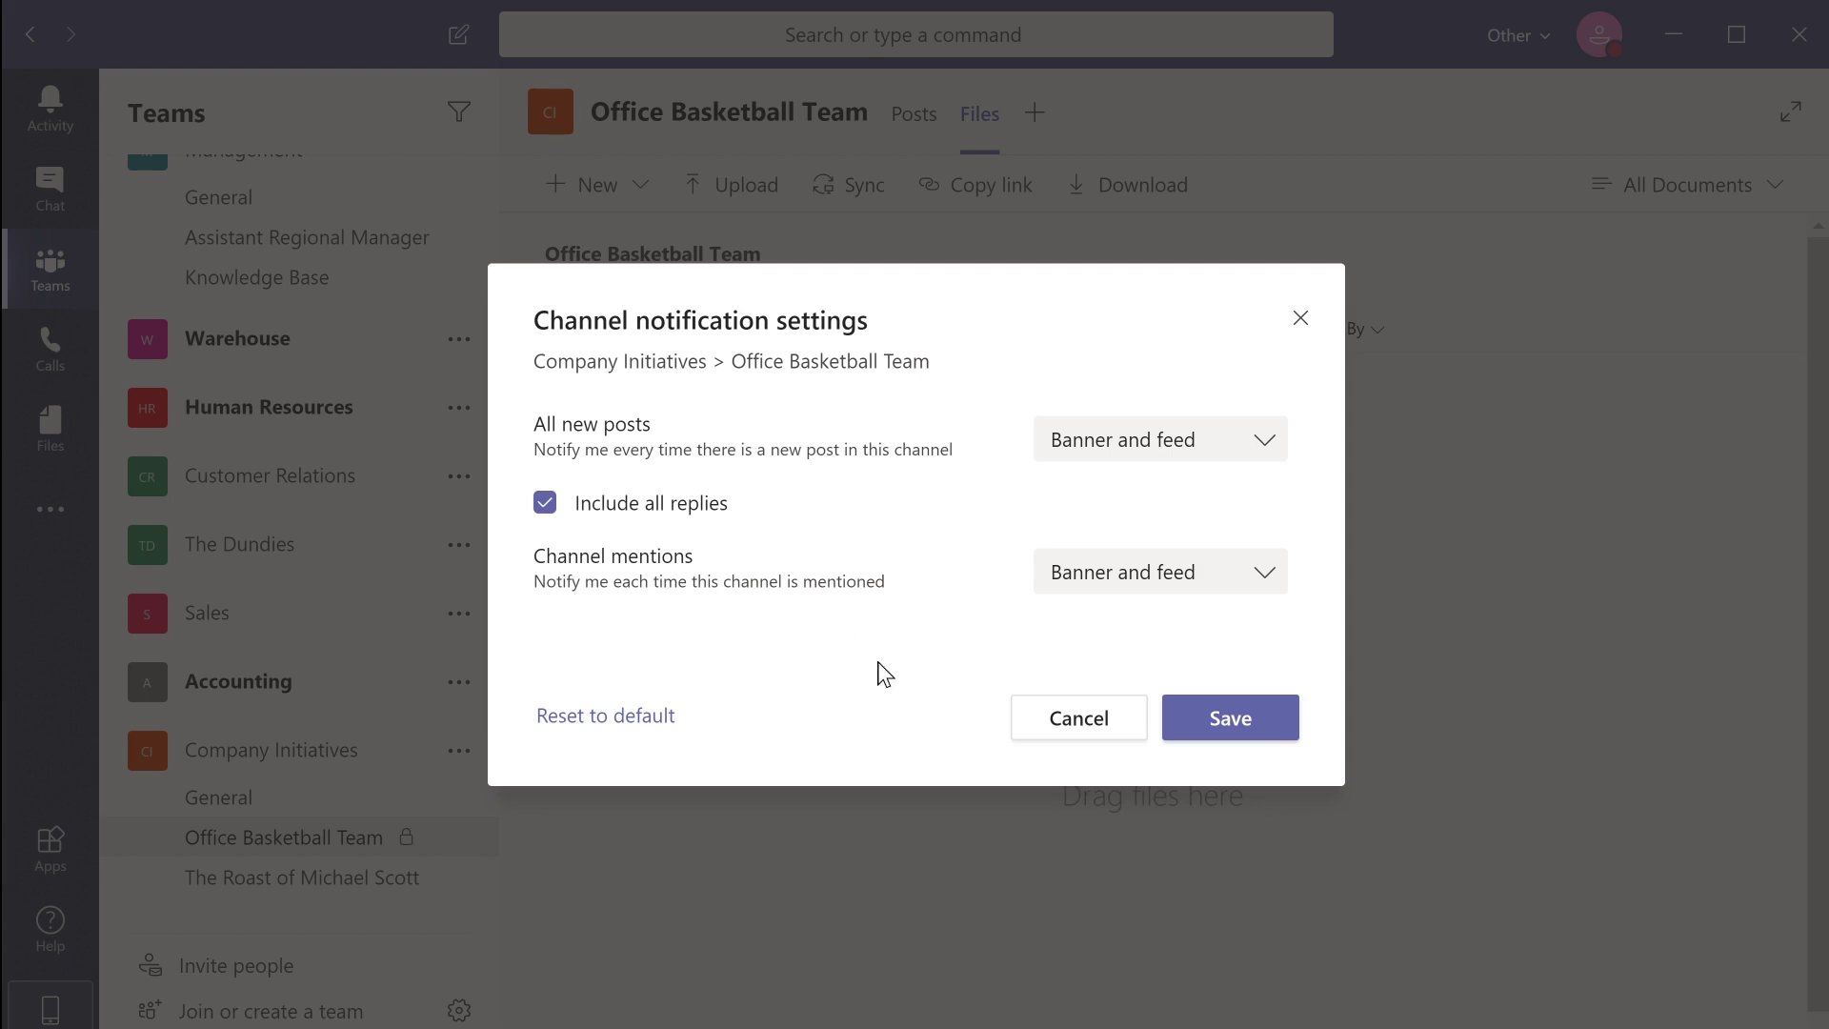
left_click(1227, 724)
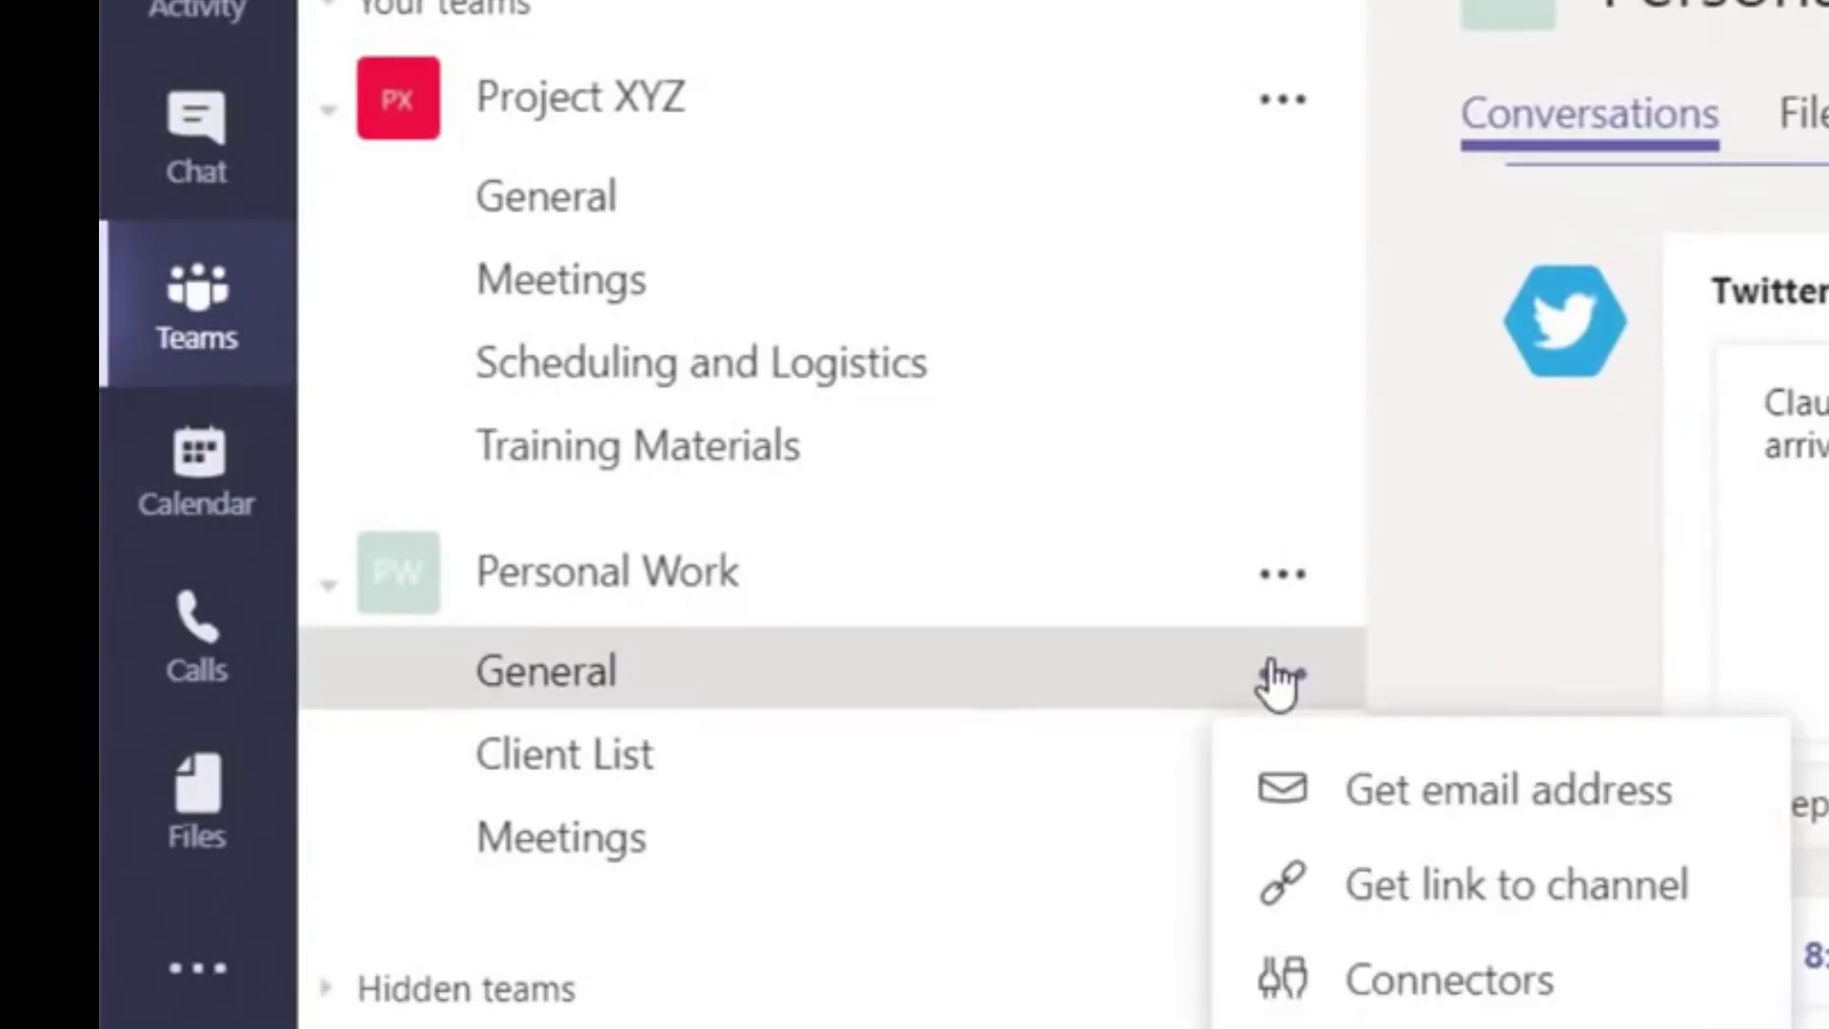
Browse the connectors available for the General channel in the Personal Work team.
left_click(1288, 987)
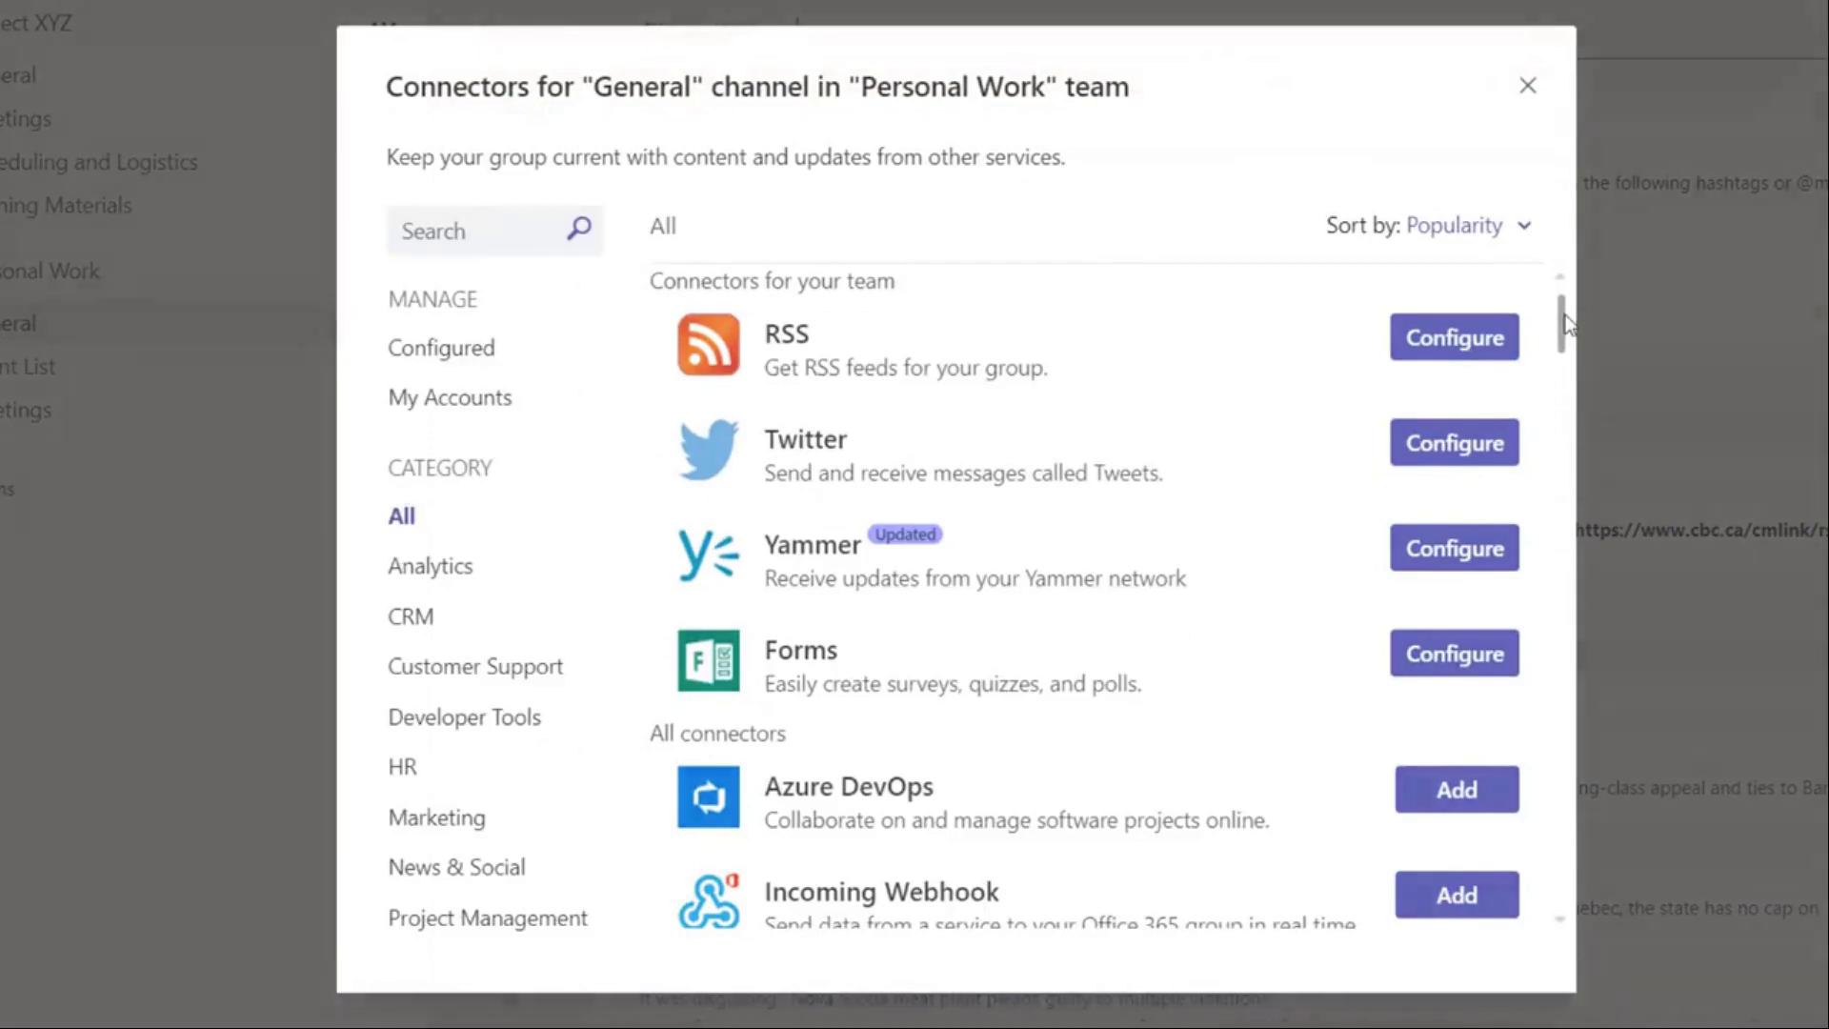
left_click_drag(1559, 324, 1572, 548)
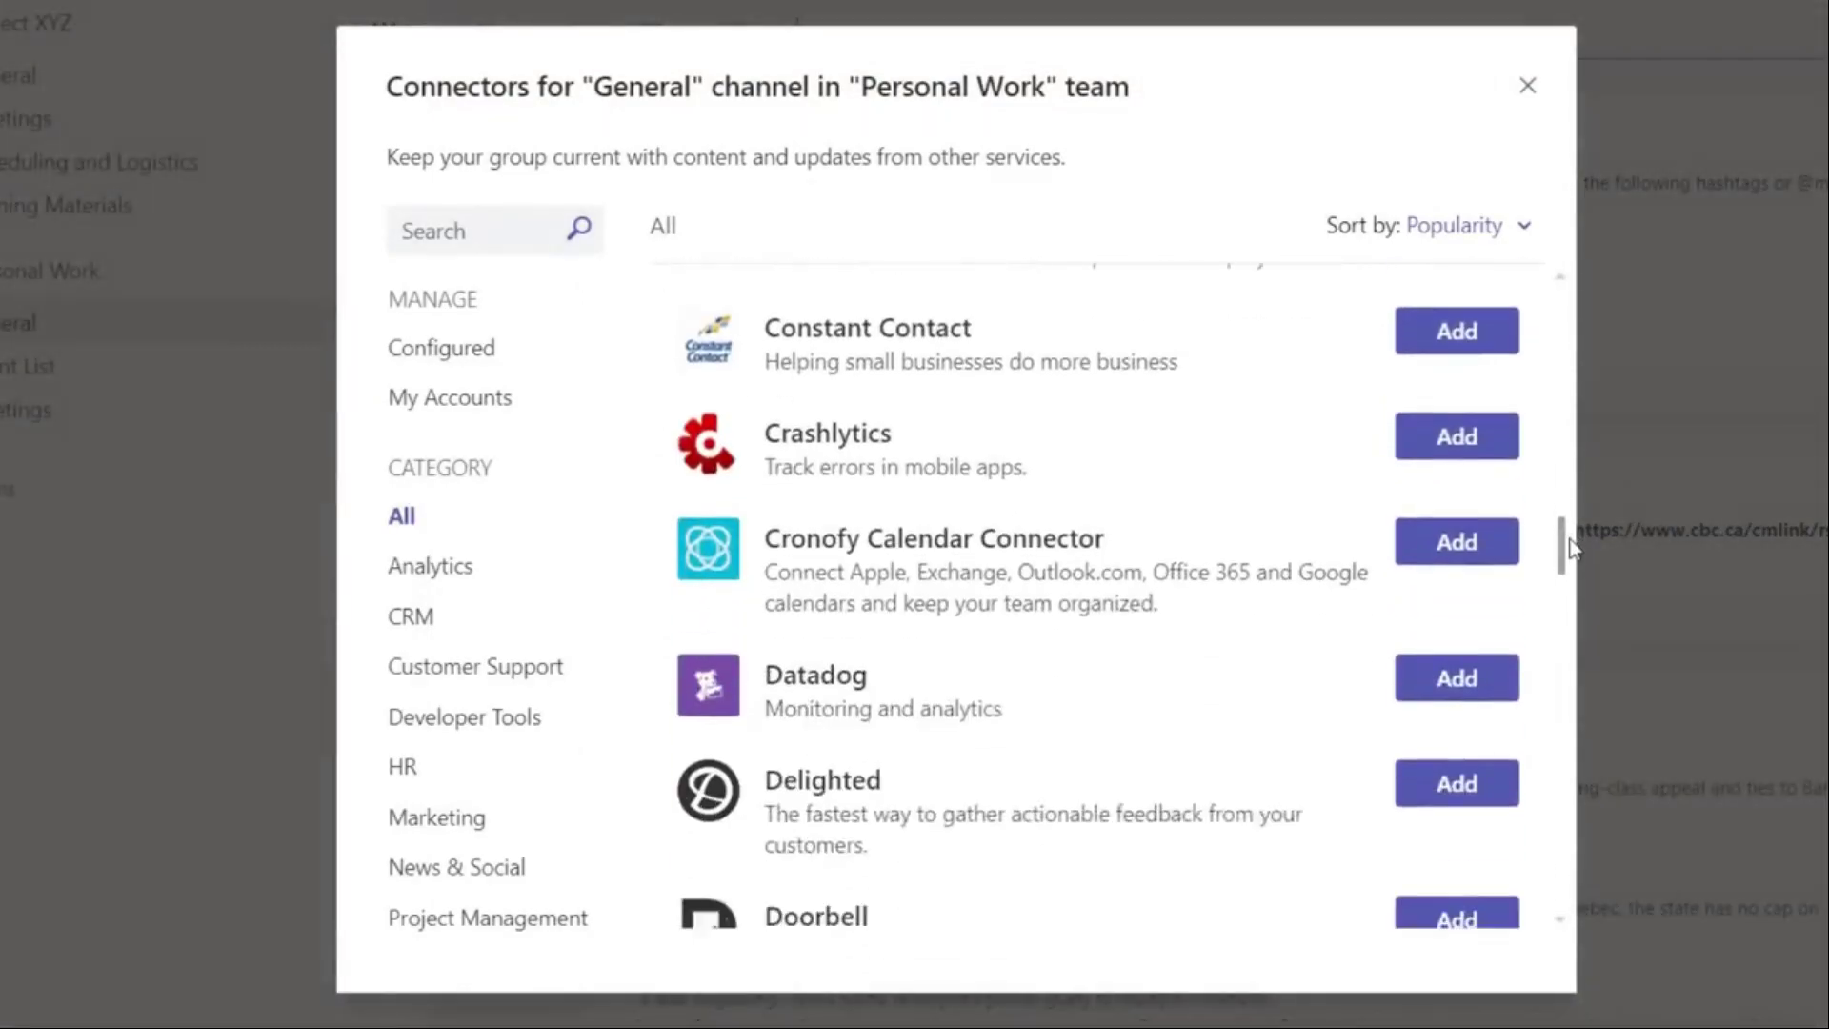
scroll(1564, 550, "down", 2)
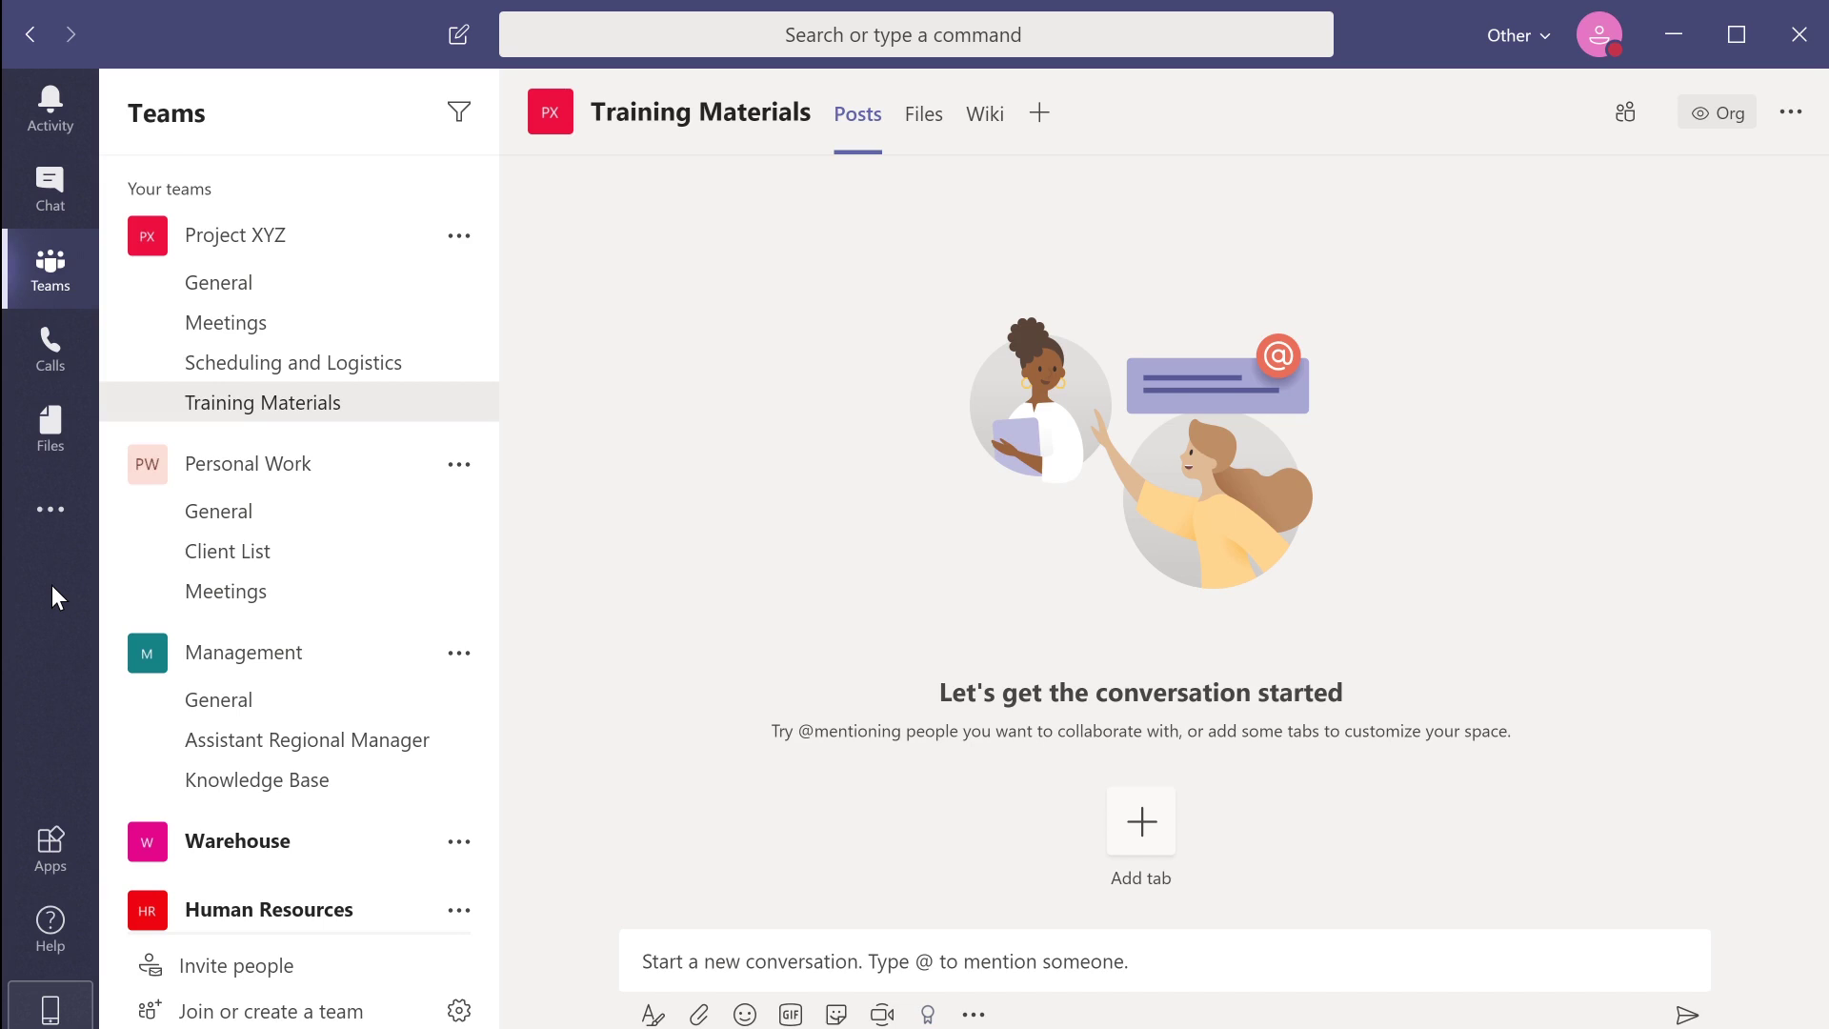
Open the Wiki app and move it directly below Chat in the app bar.
left_click(54, 512)
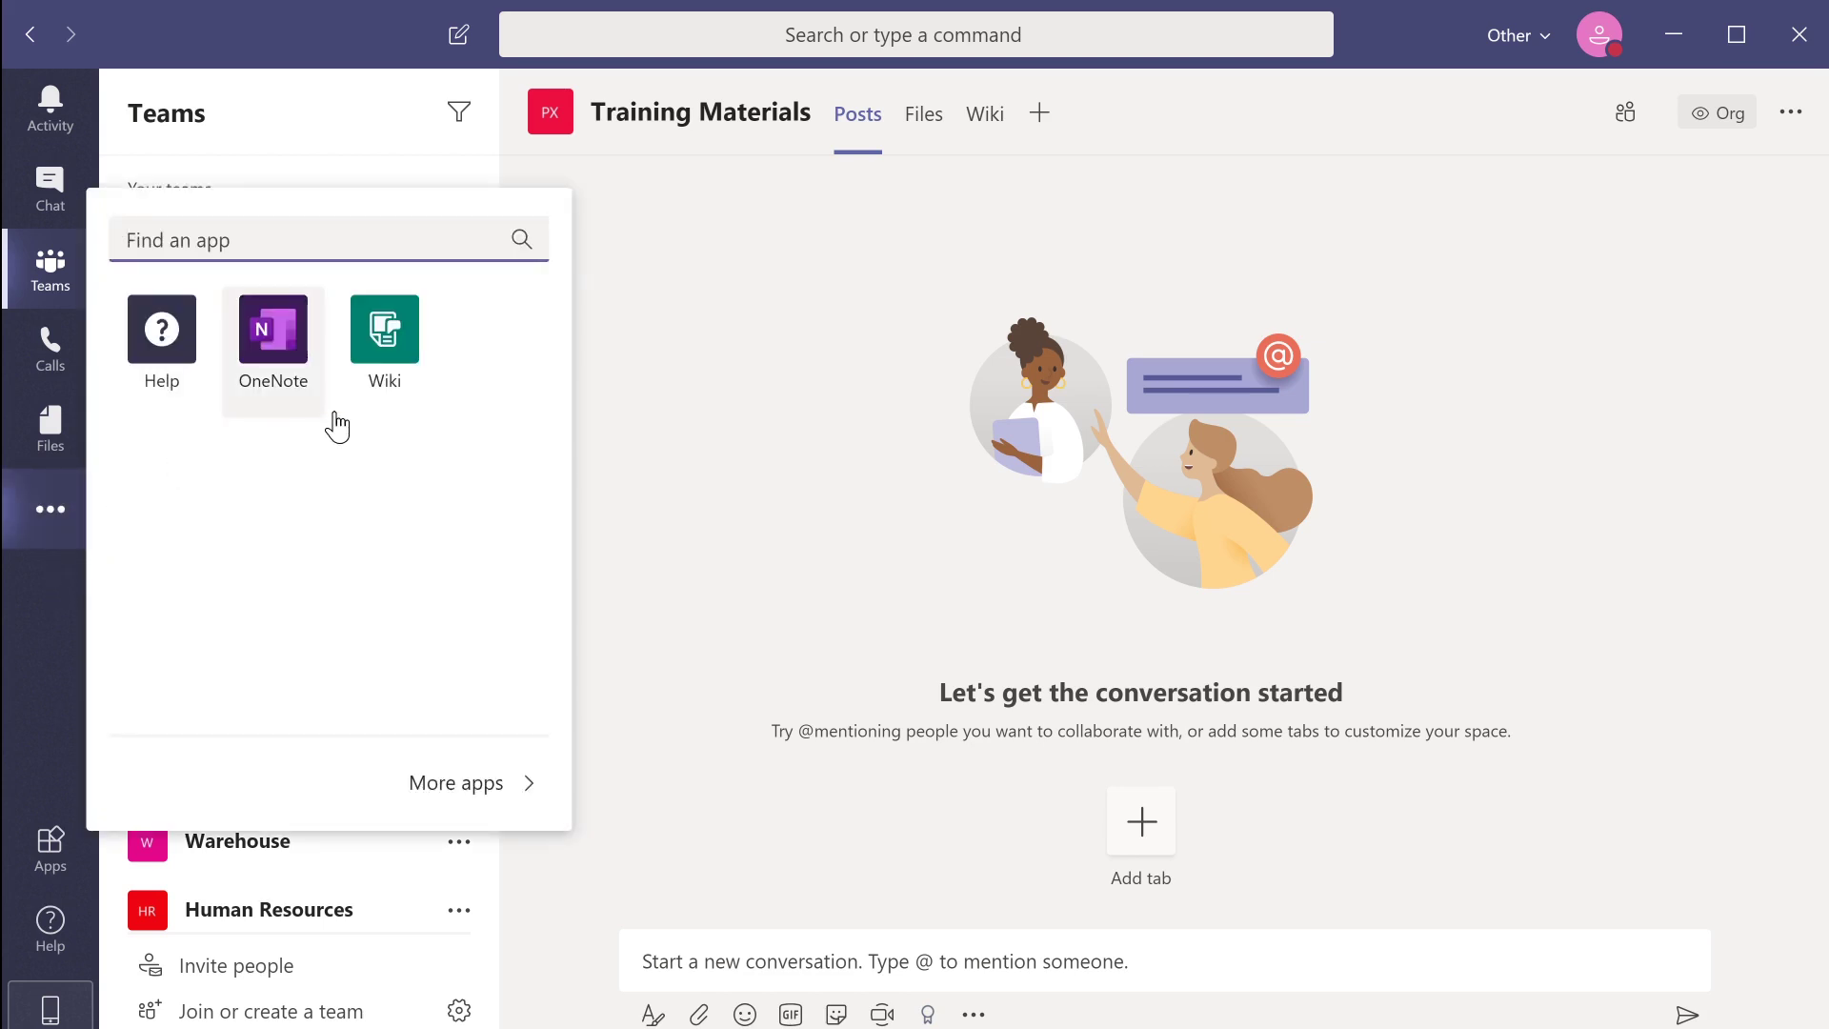
left_click(390, 354)
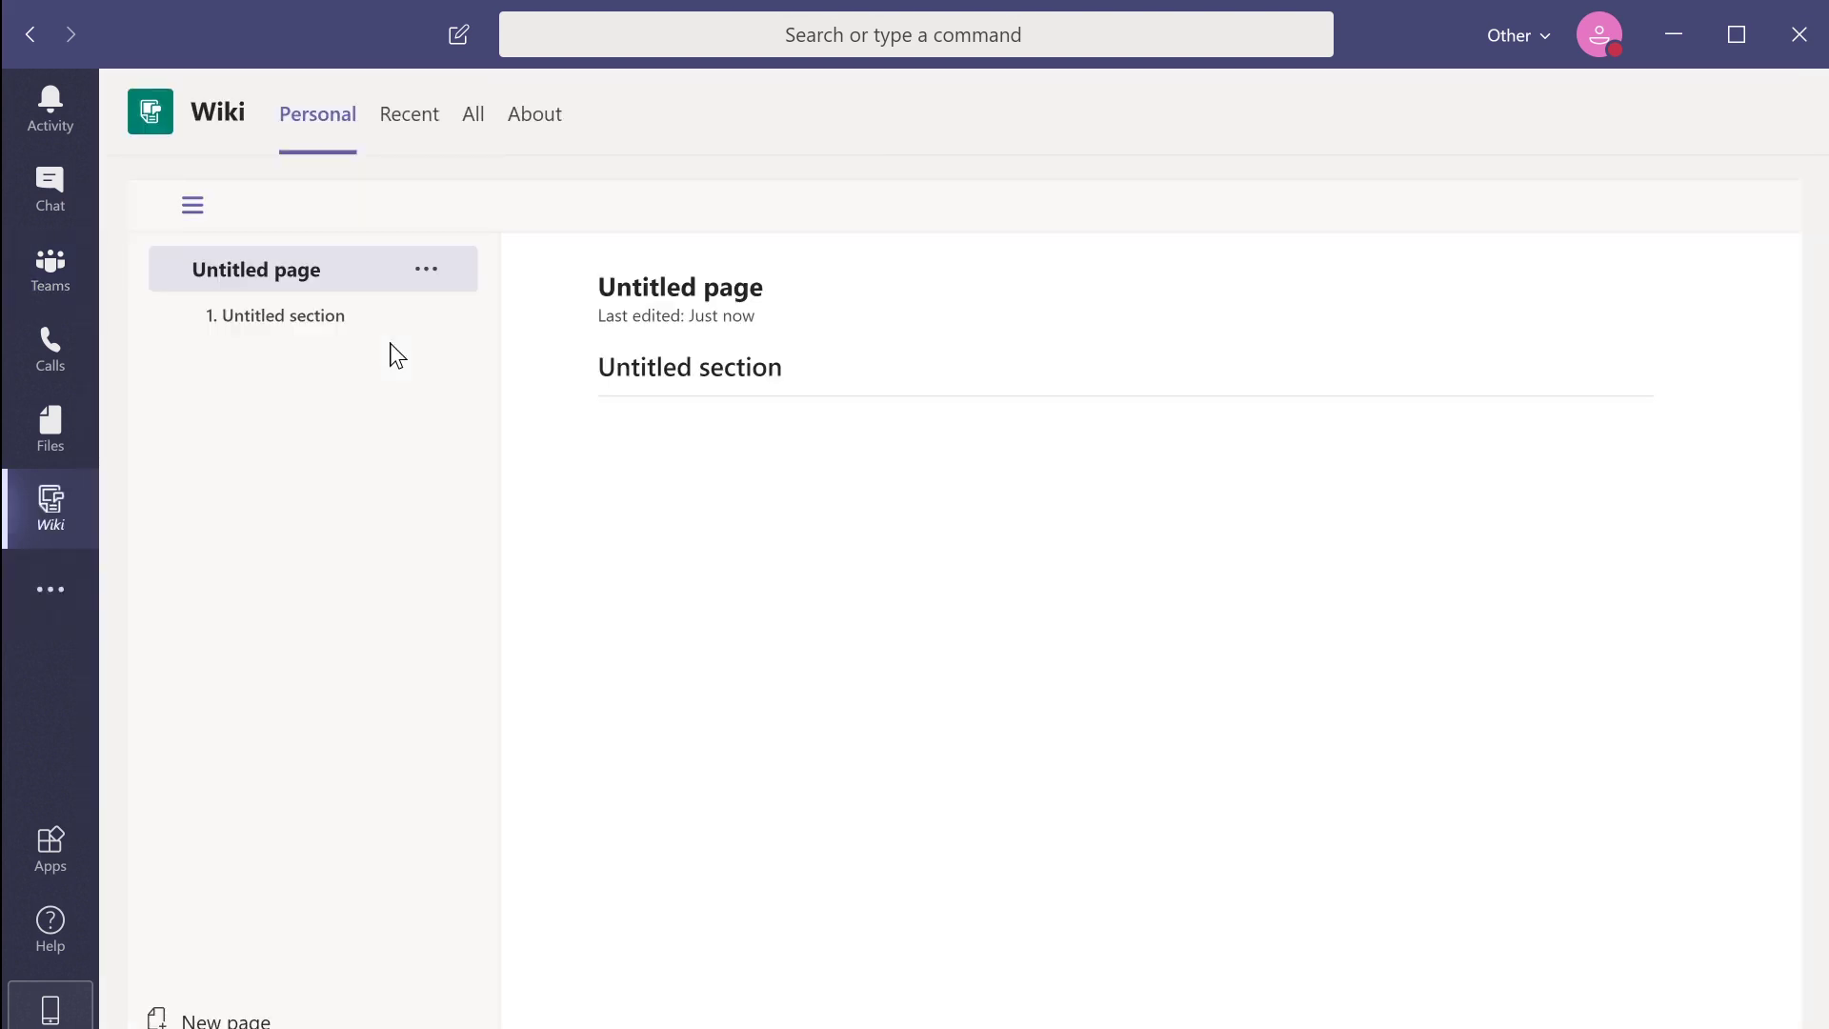
left_click_drag(61, 502, 49, 248)
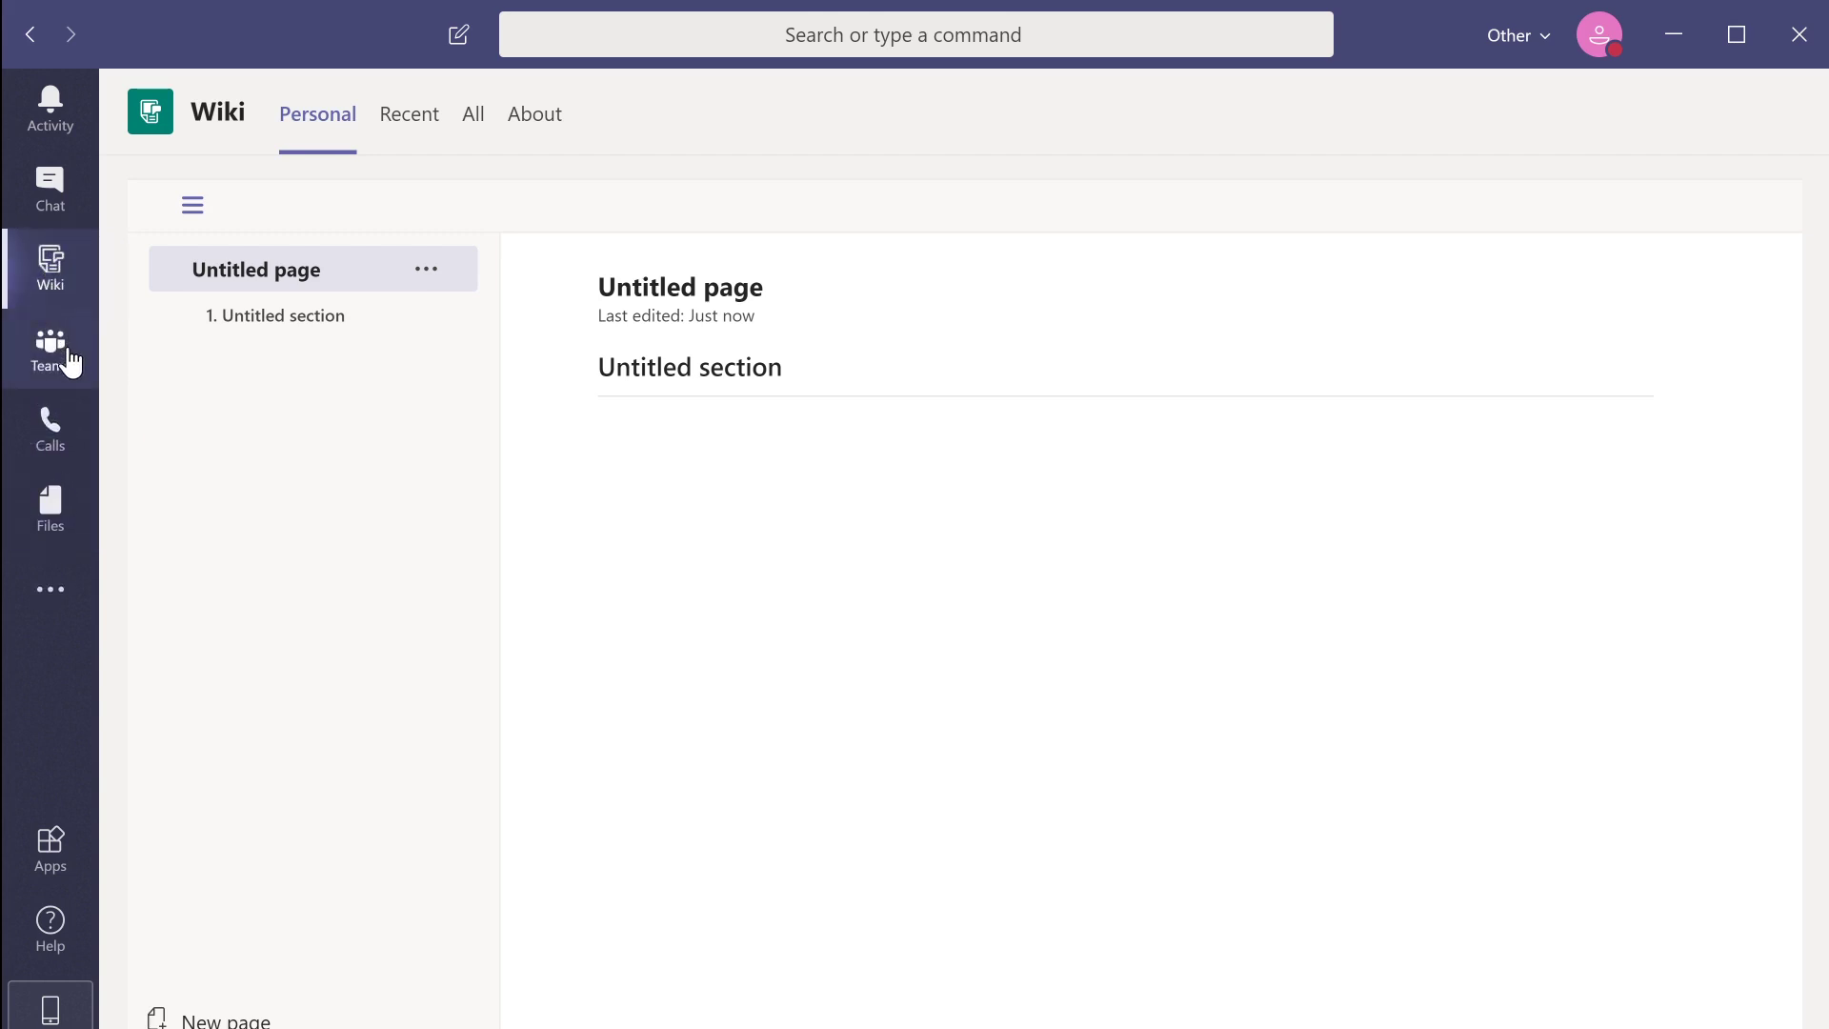
Move Teams below Calls in the app bar, return to the Teams view, and unpin Wiki.
left_click_drag(68, 361, 53, 461)
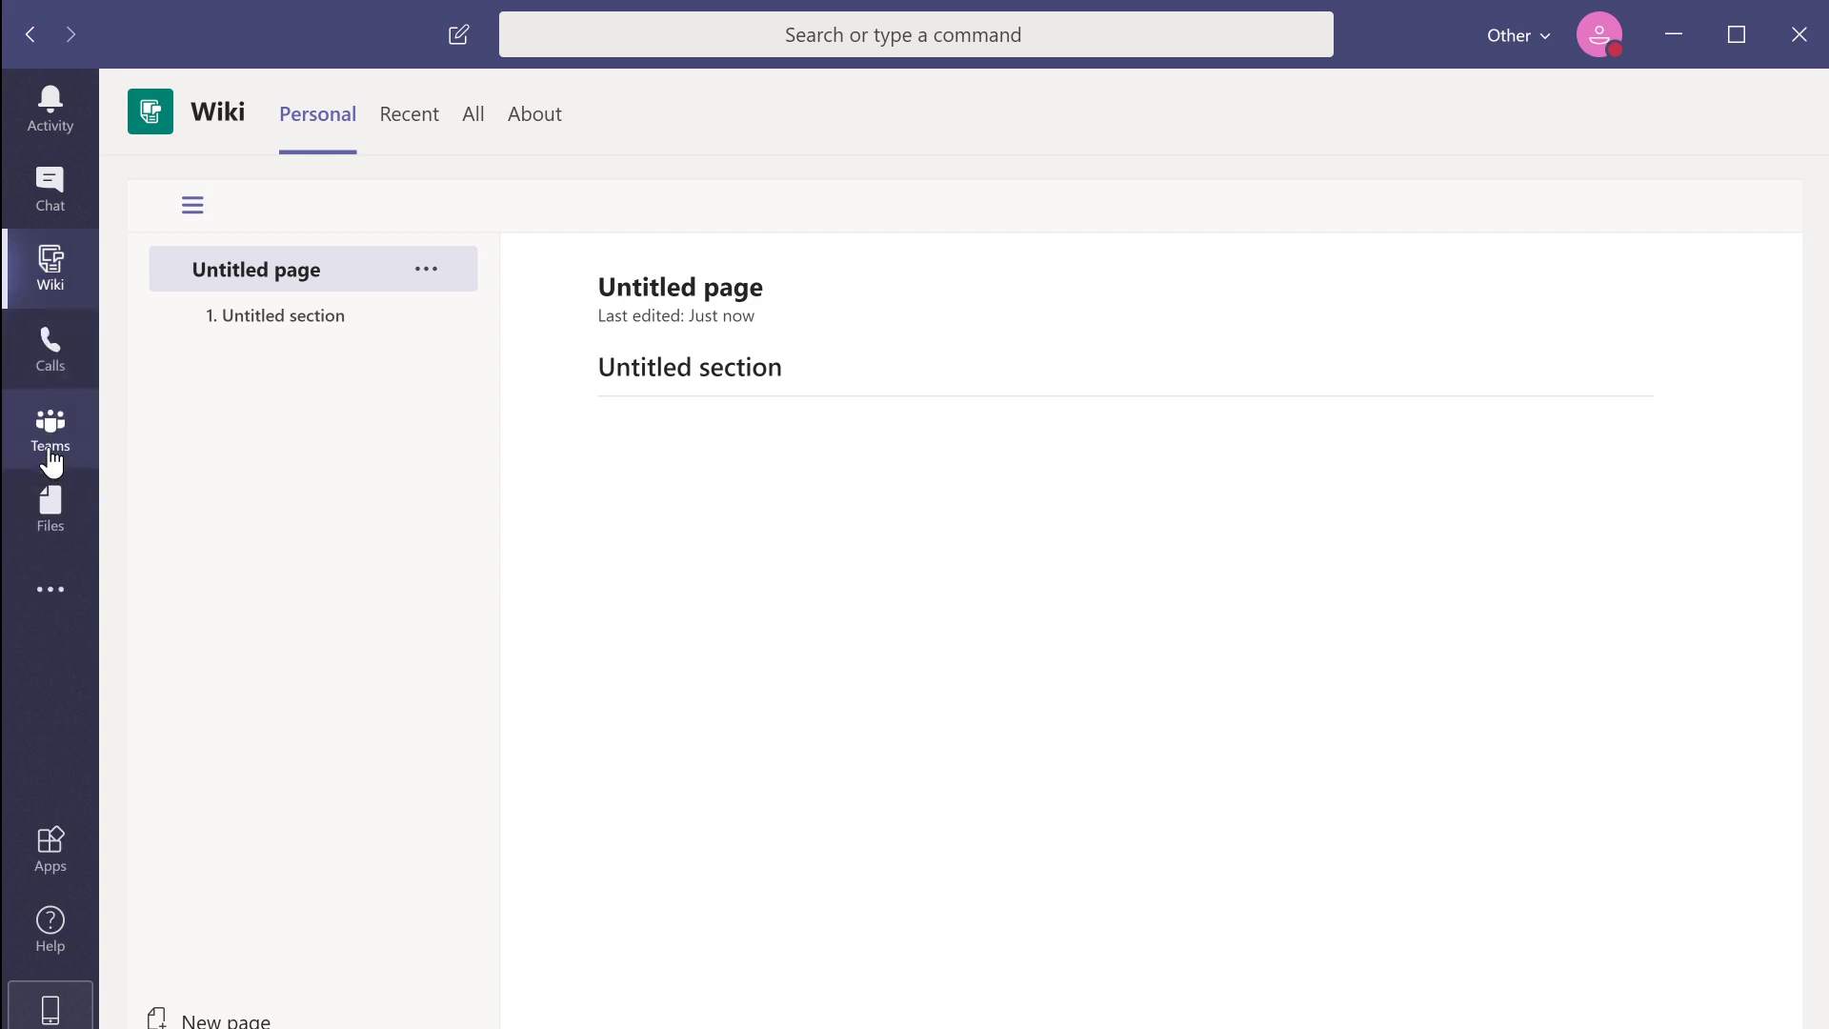
left_click(53, 459)
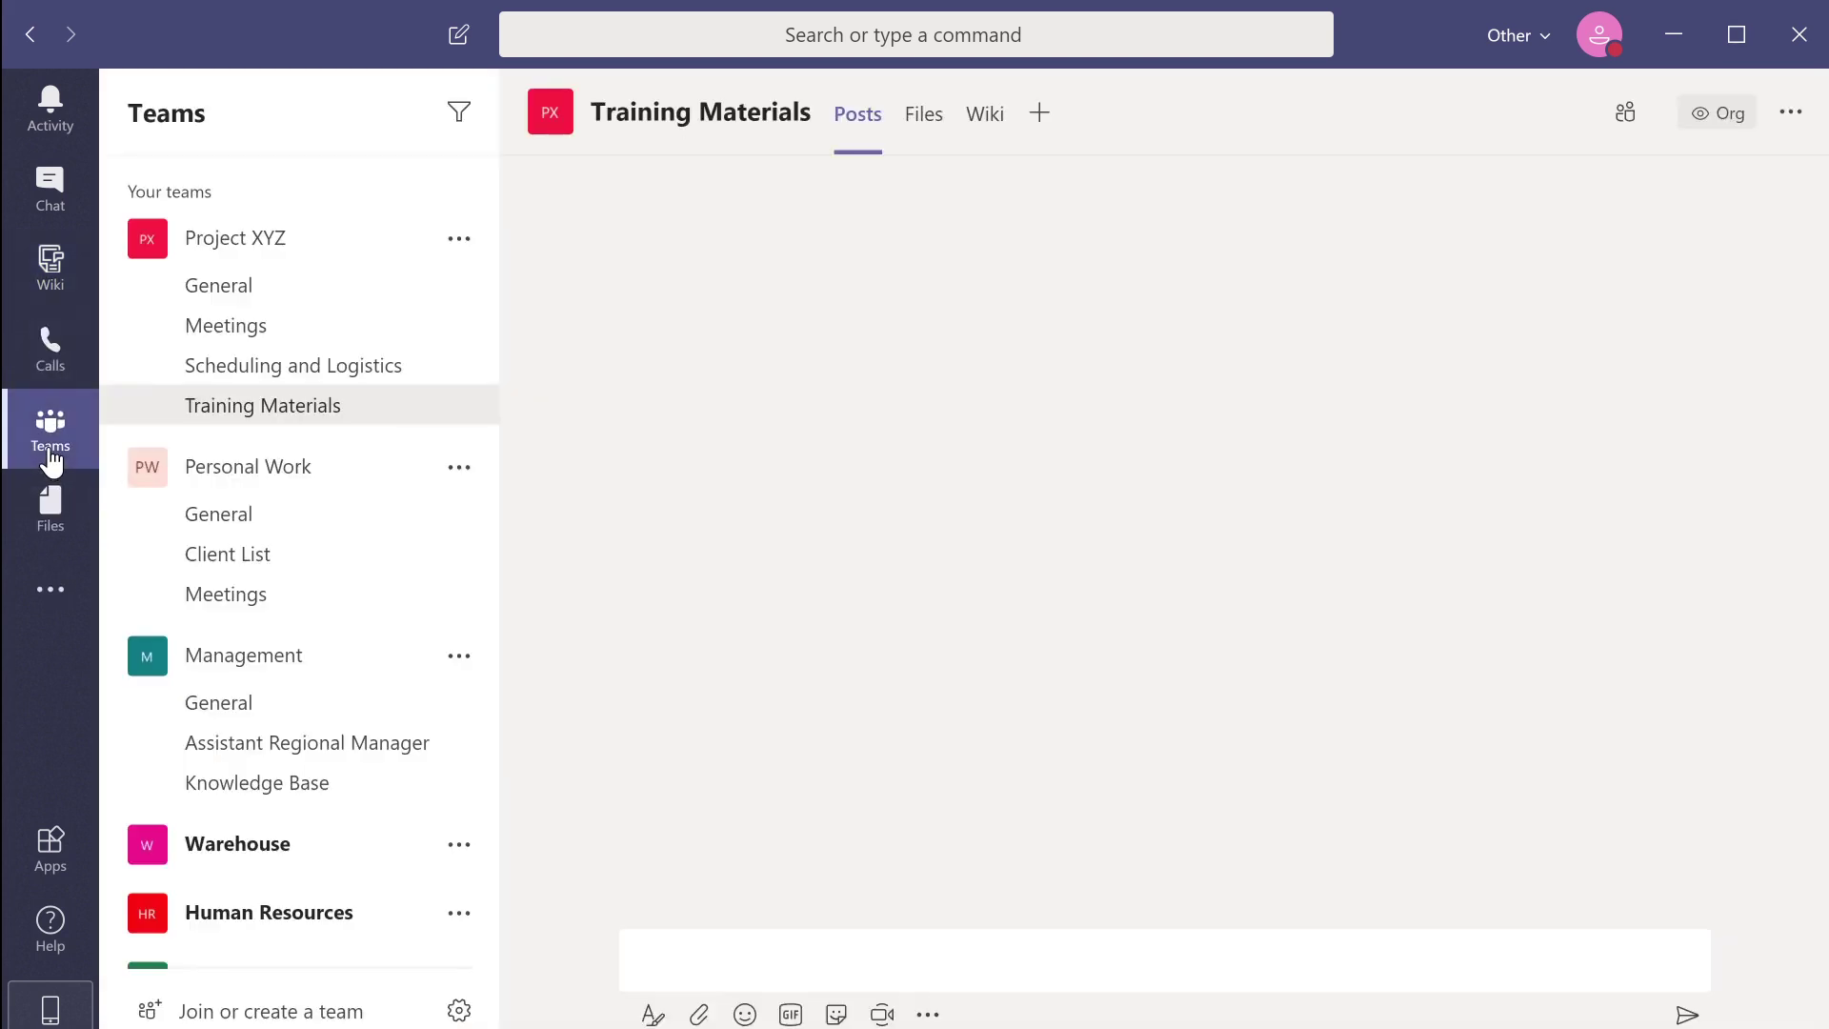
right_click(45, 291)
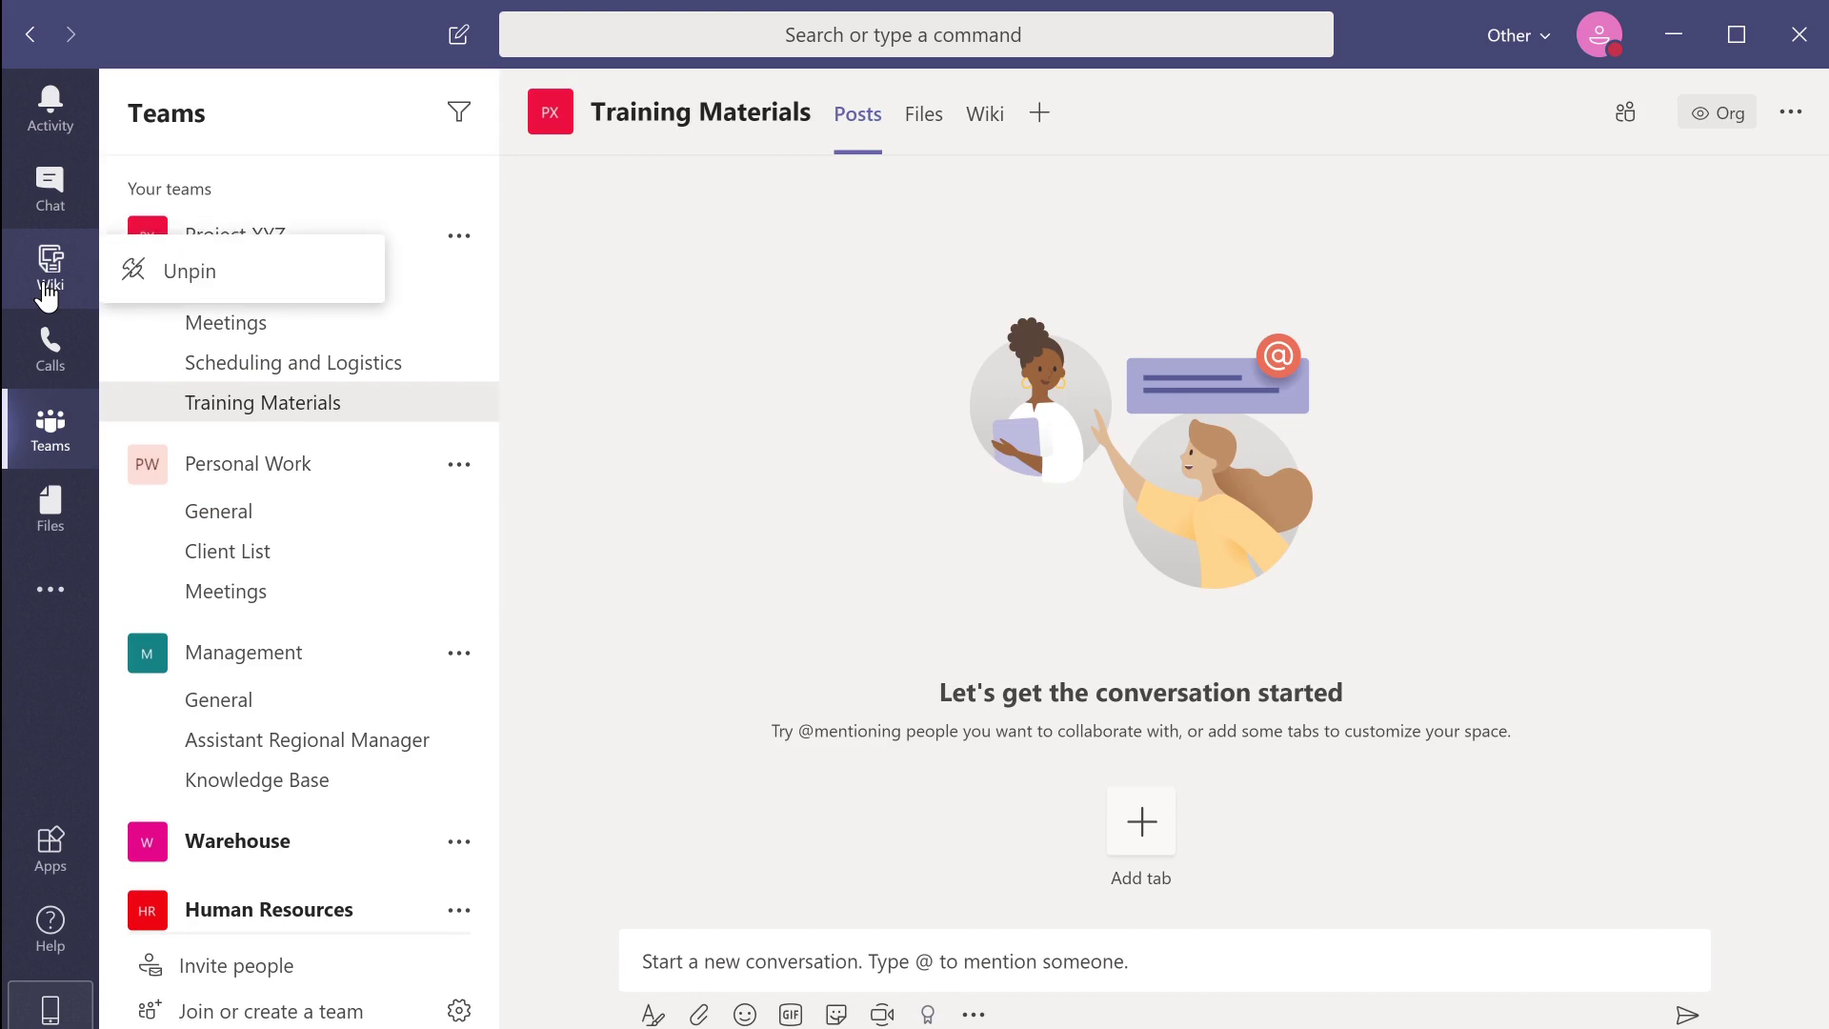
left_click(197, 279)
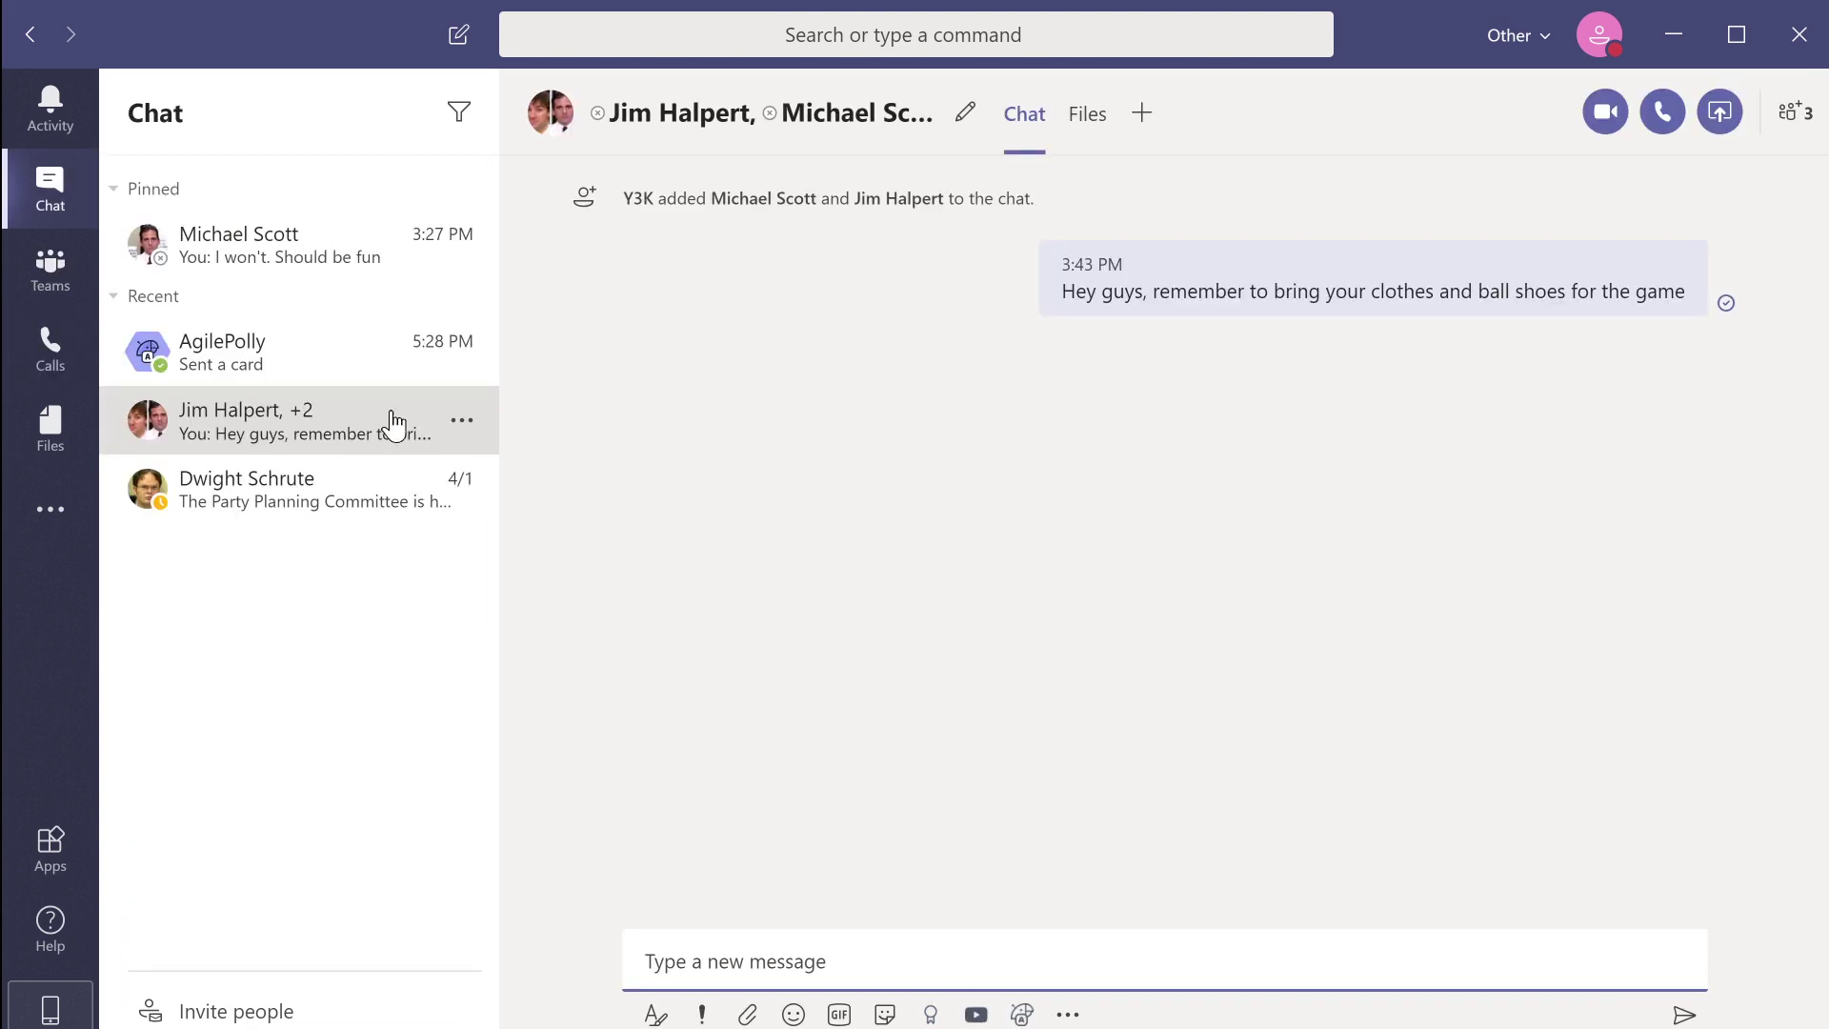
Name the three-person group chat "Office Basketball Team" and pin it in the chat list.
left_click(965, 114)
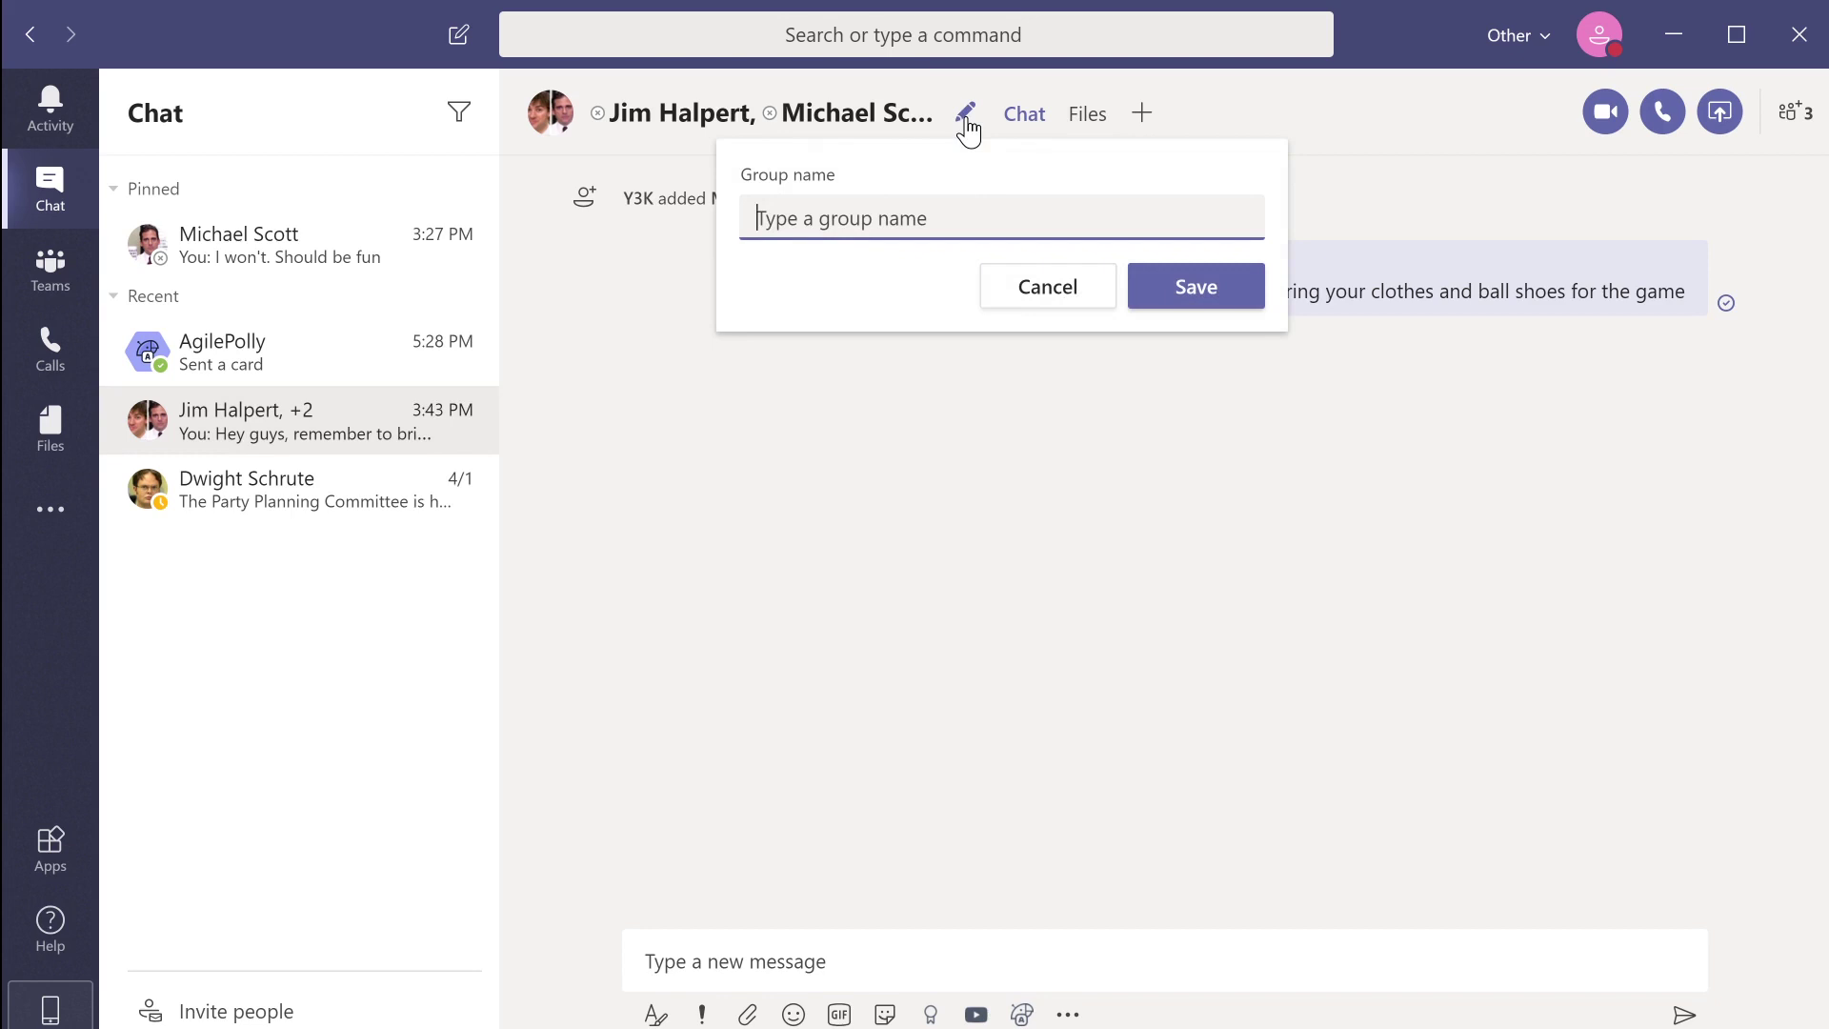
type("Office B")
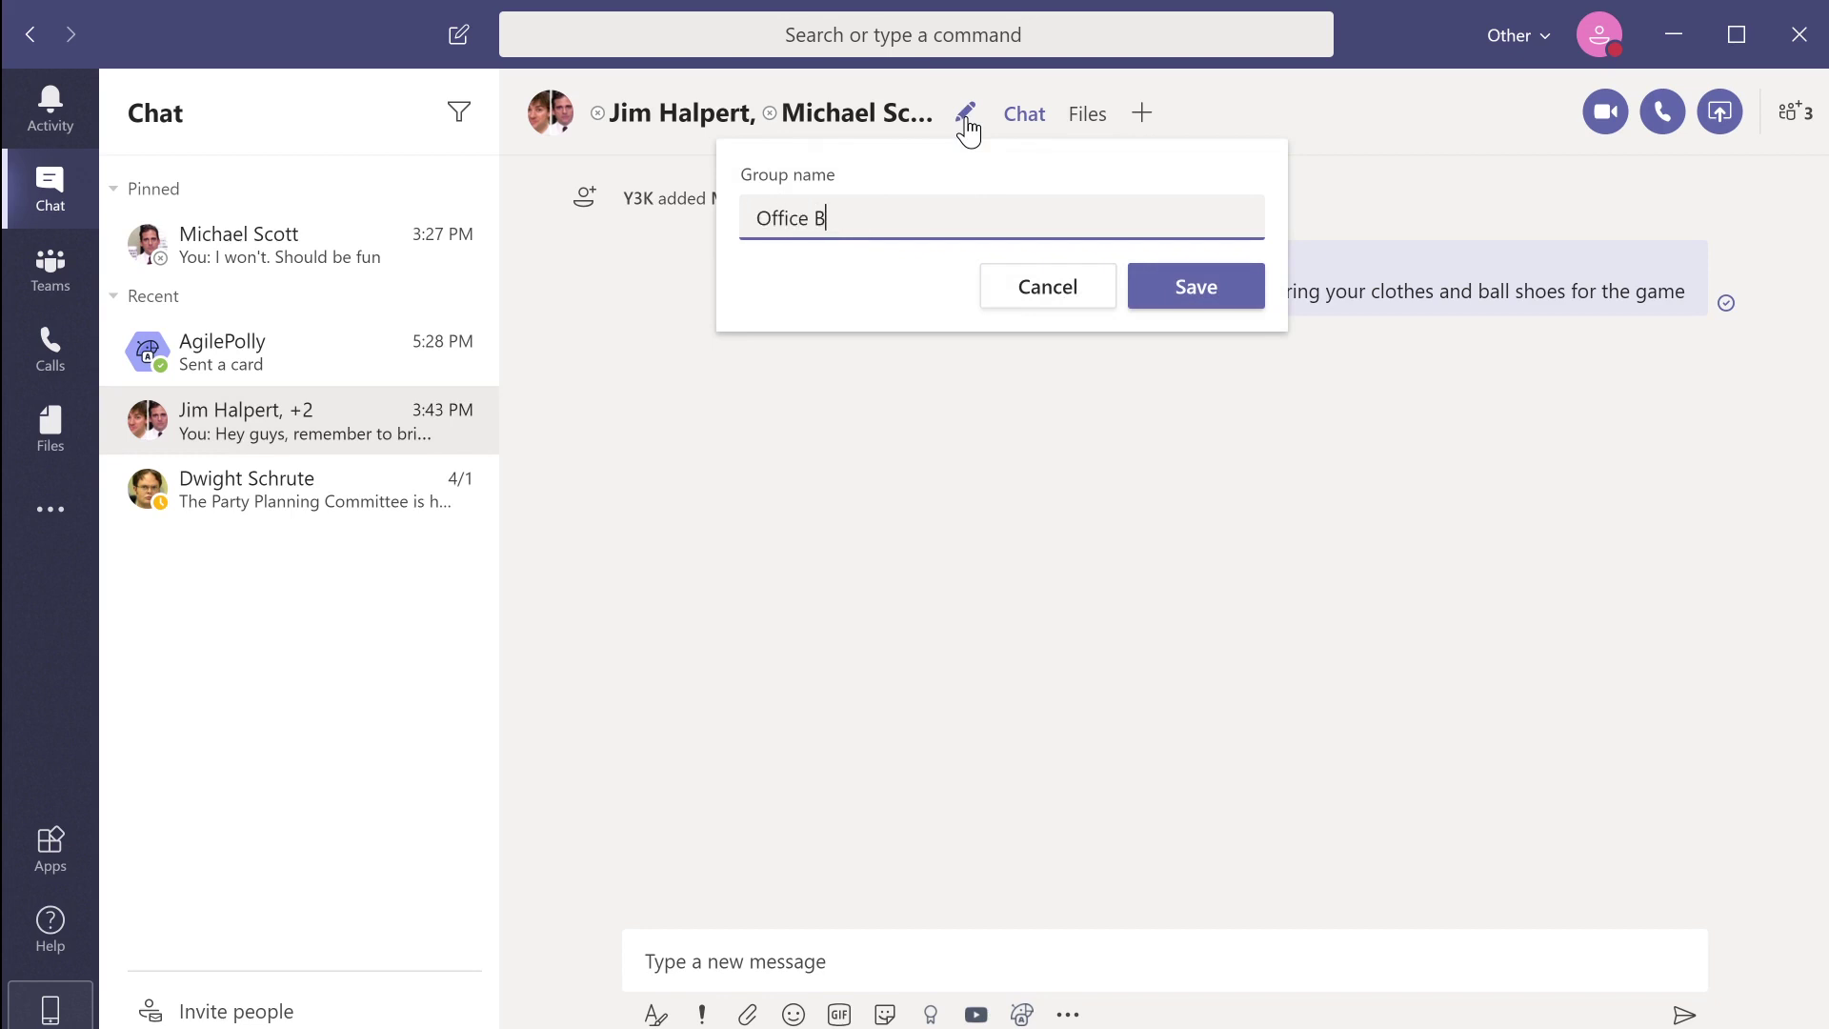
type("asketball Team")
left_click(1186, 307)
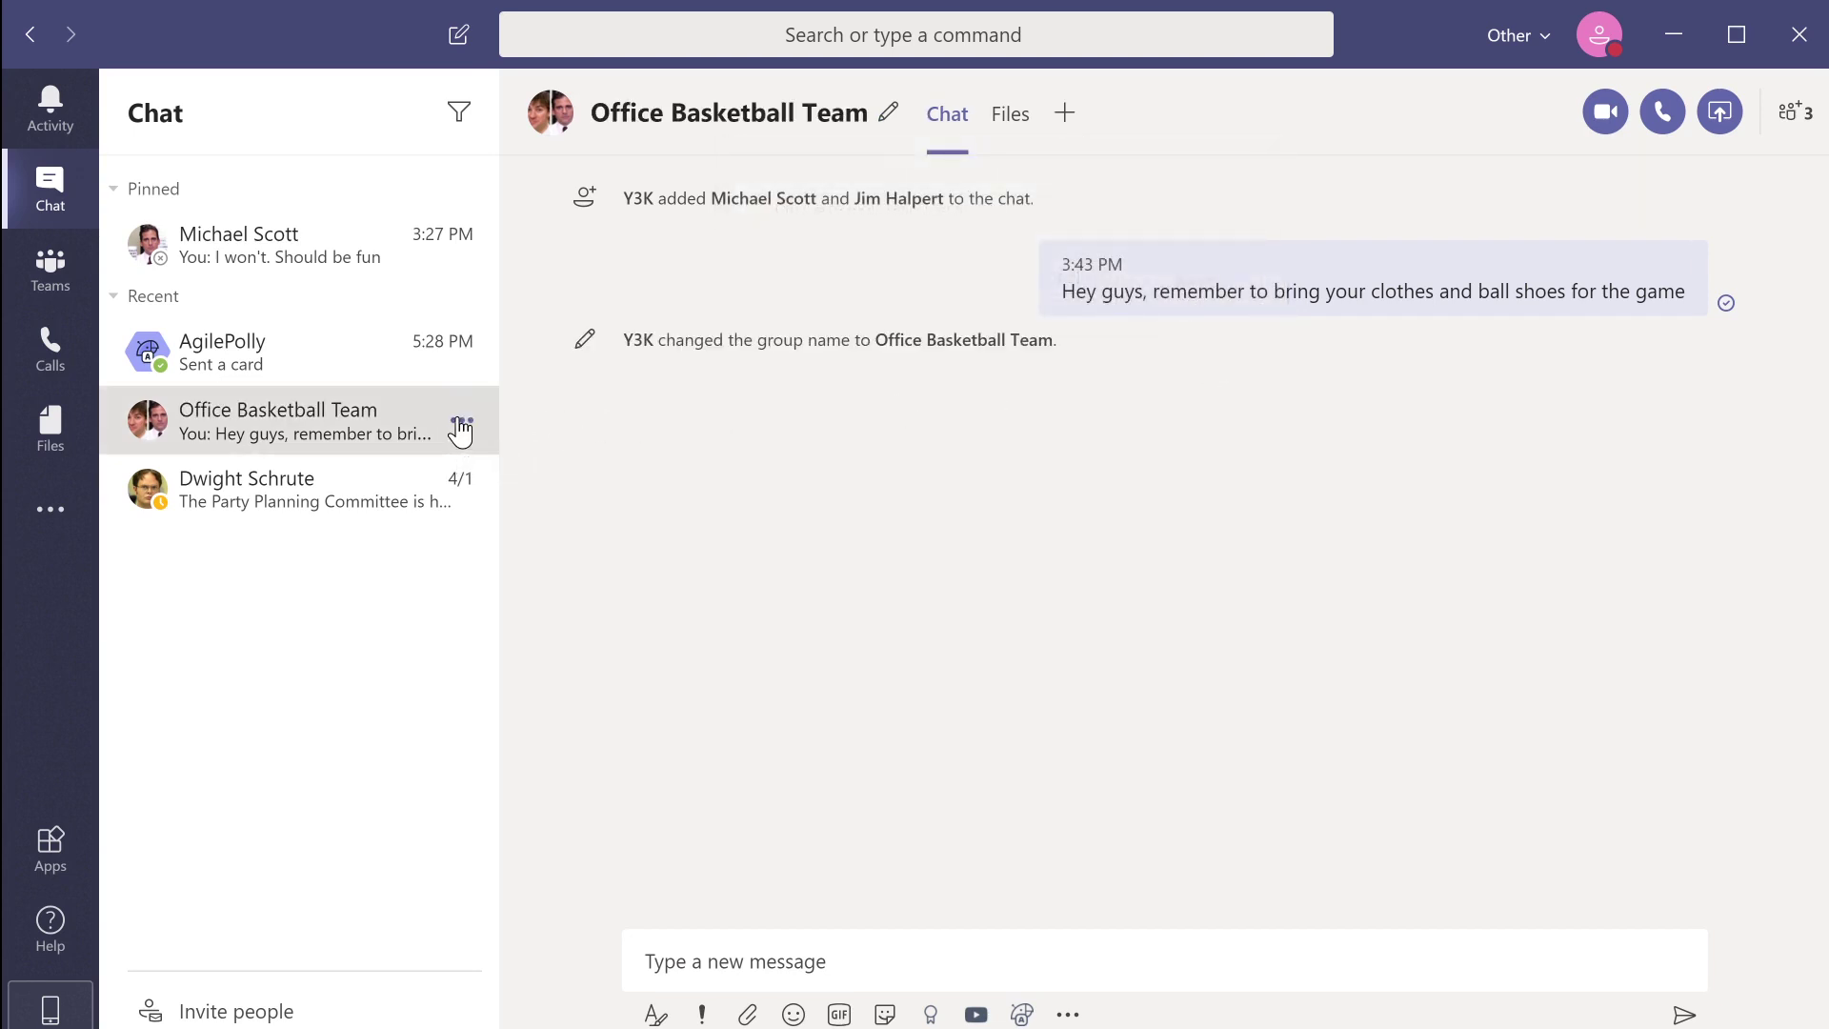
left_click(461, 422)
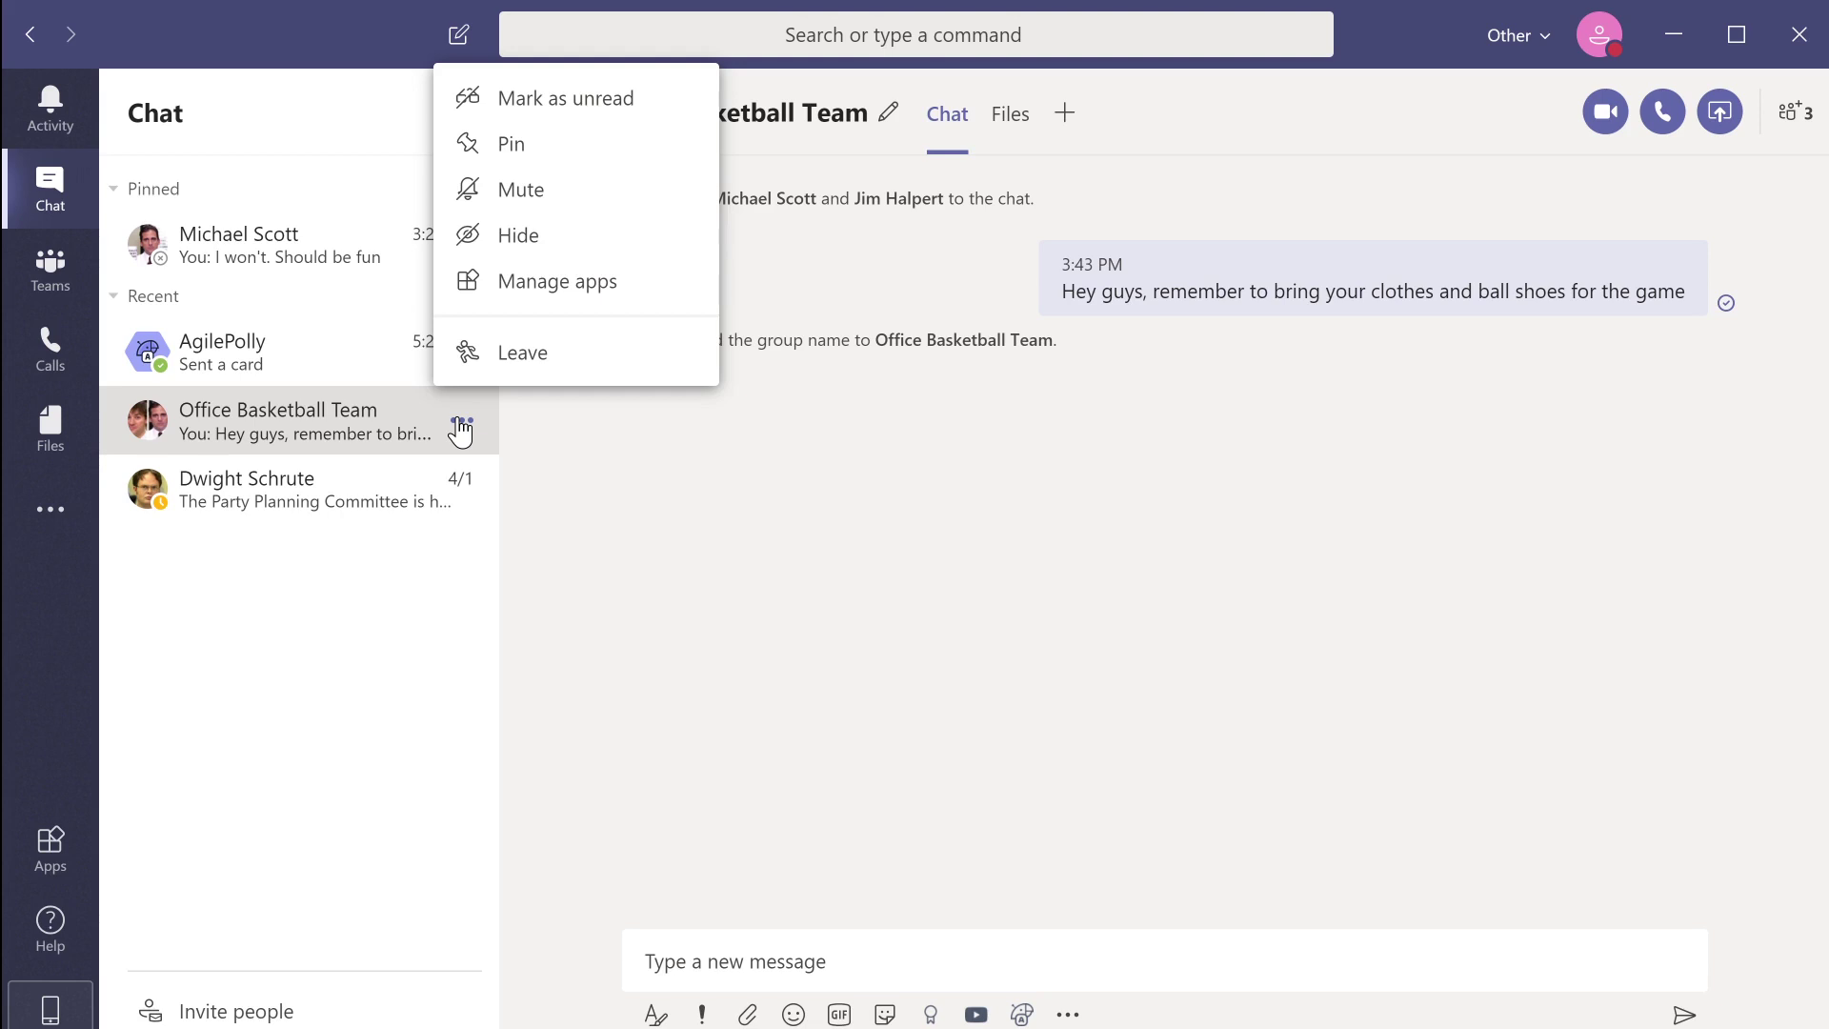
left_click(530, 142)
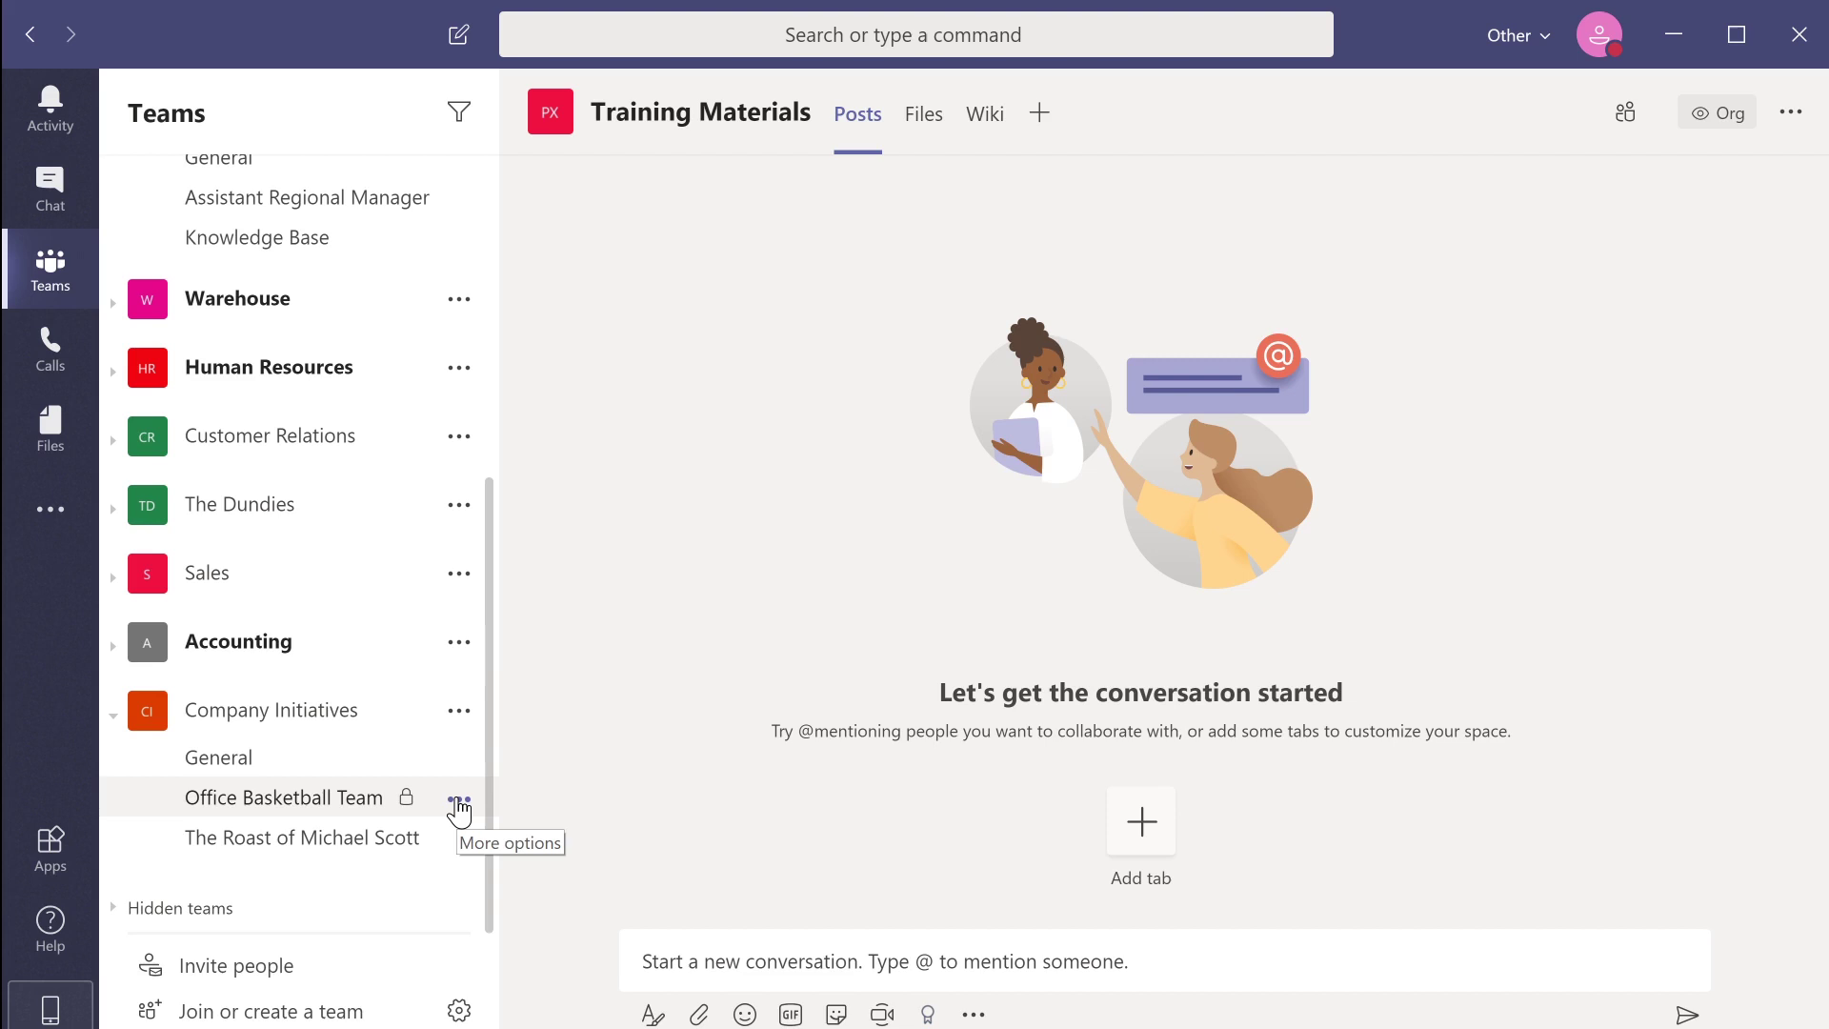
Pin the private Office Basketball Team channel of the Company Initiatives team.
left_click(459, 806)
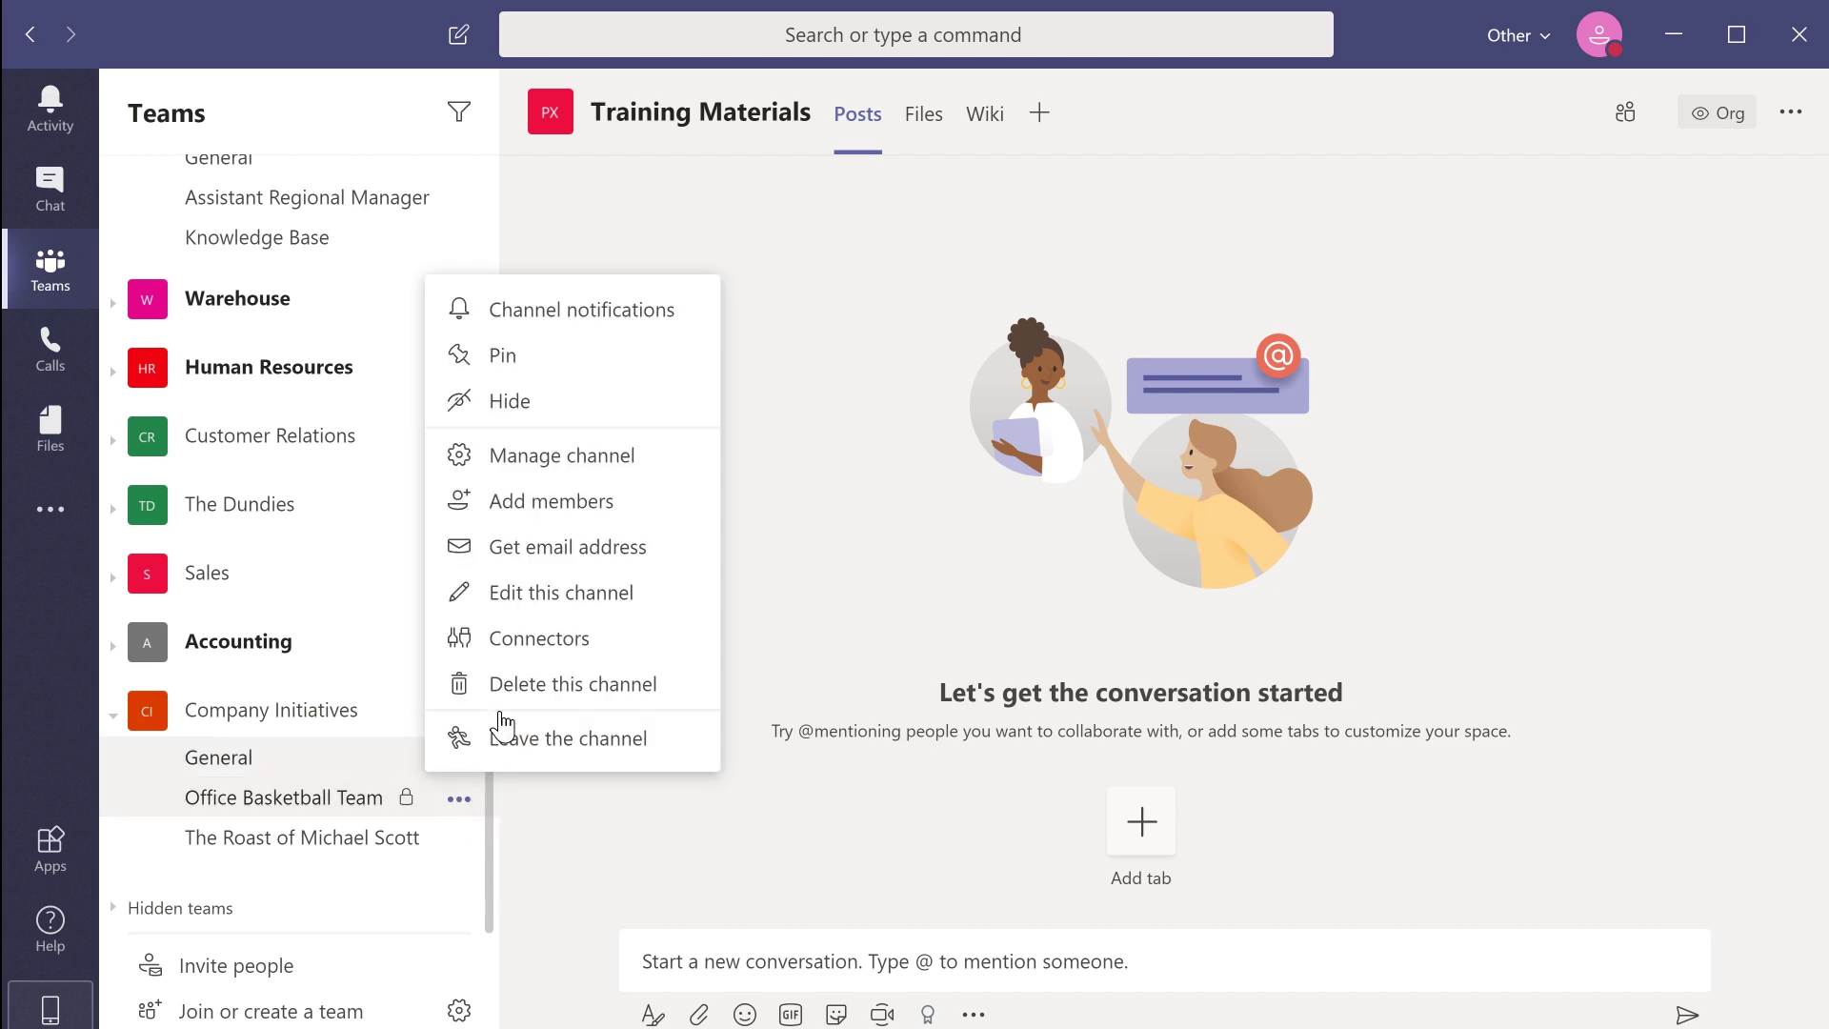
left_click(519, 391)
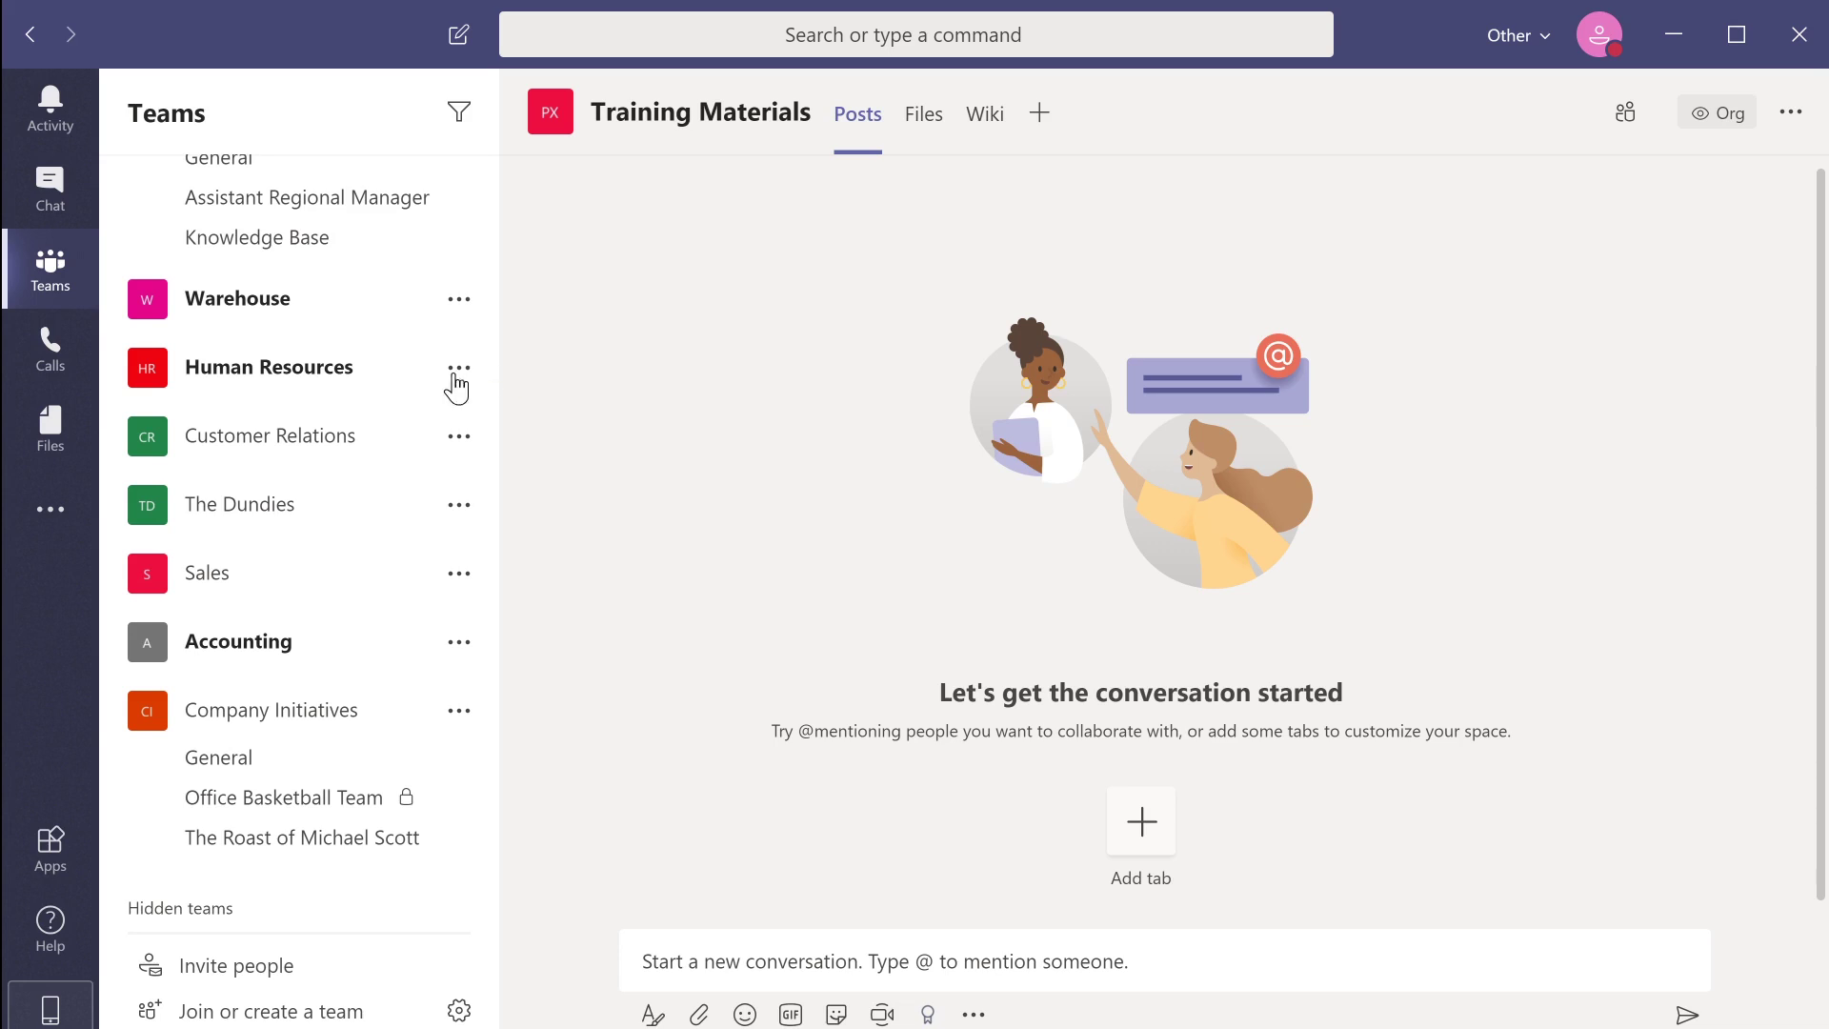
scroll(450, 389, "up", 5)
scroll(449, 388, "up", 3)
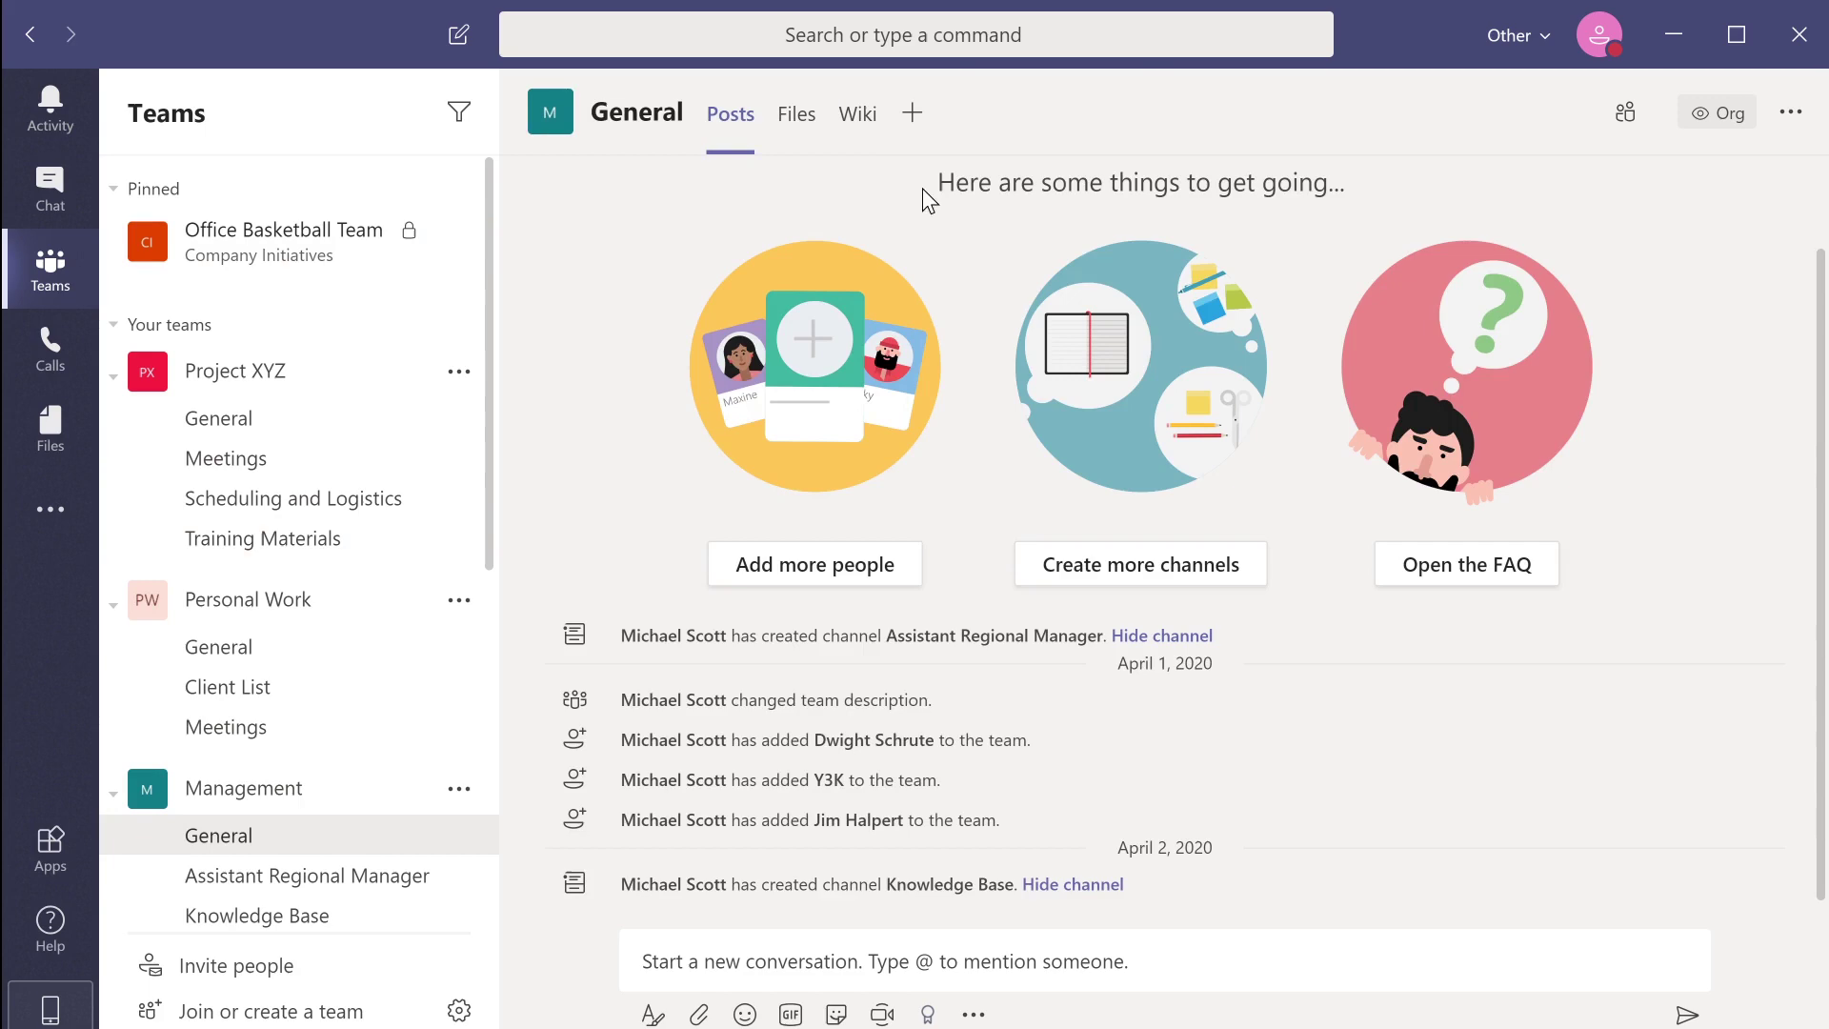
Add the AgilePolly app as a tab in the Management team's General channel, with a channel post about the tab.
left_click(911, 114)
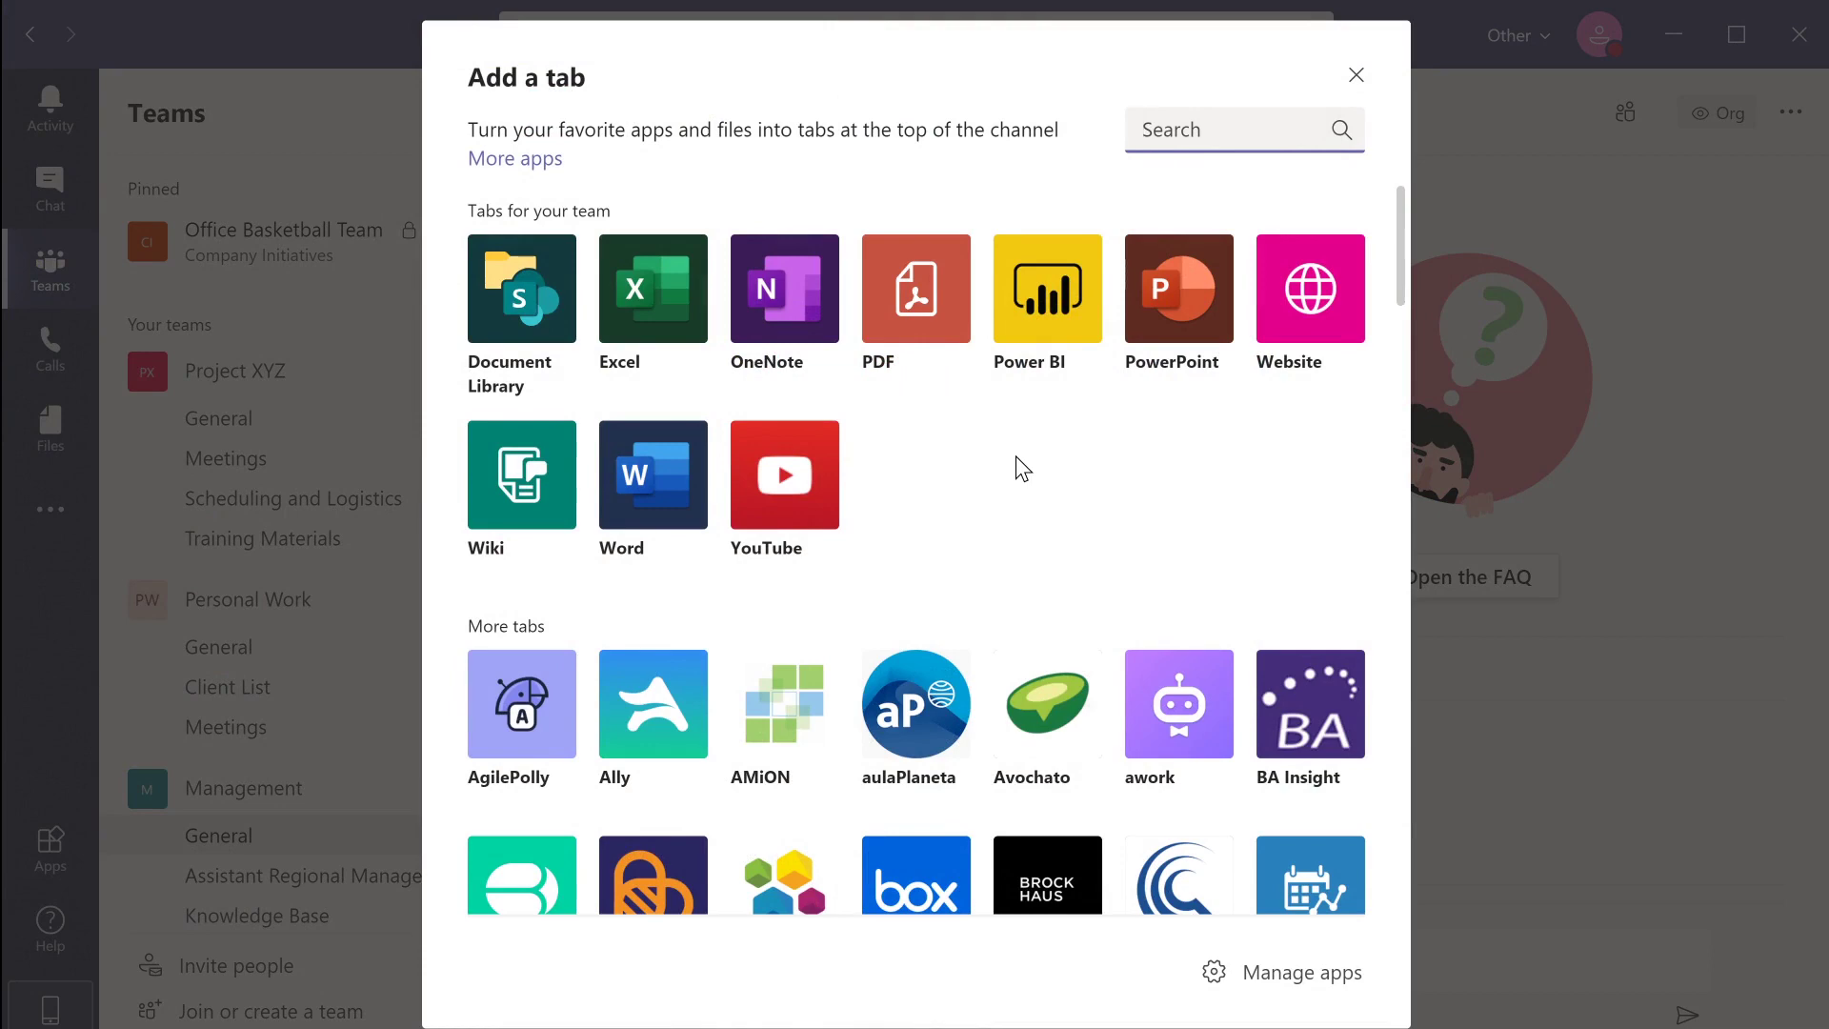
scroll(1016, 455, "down", 5)
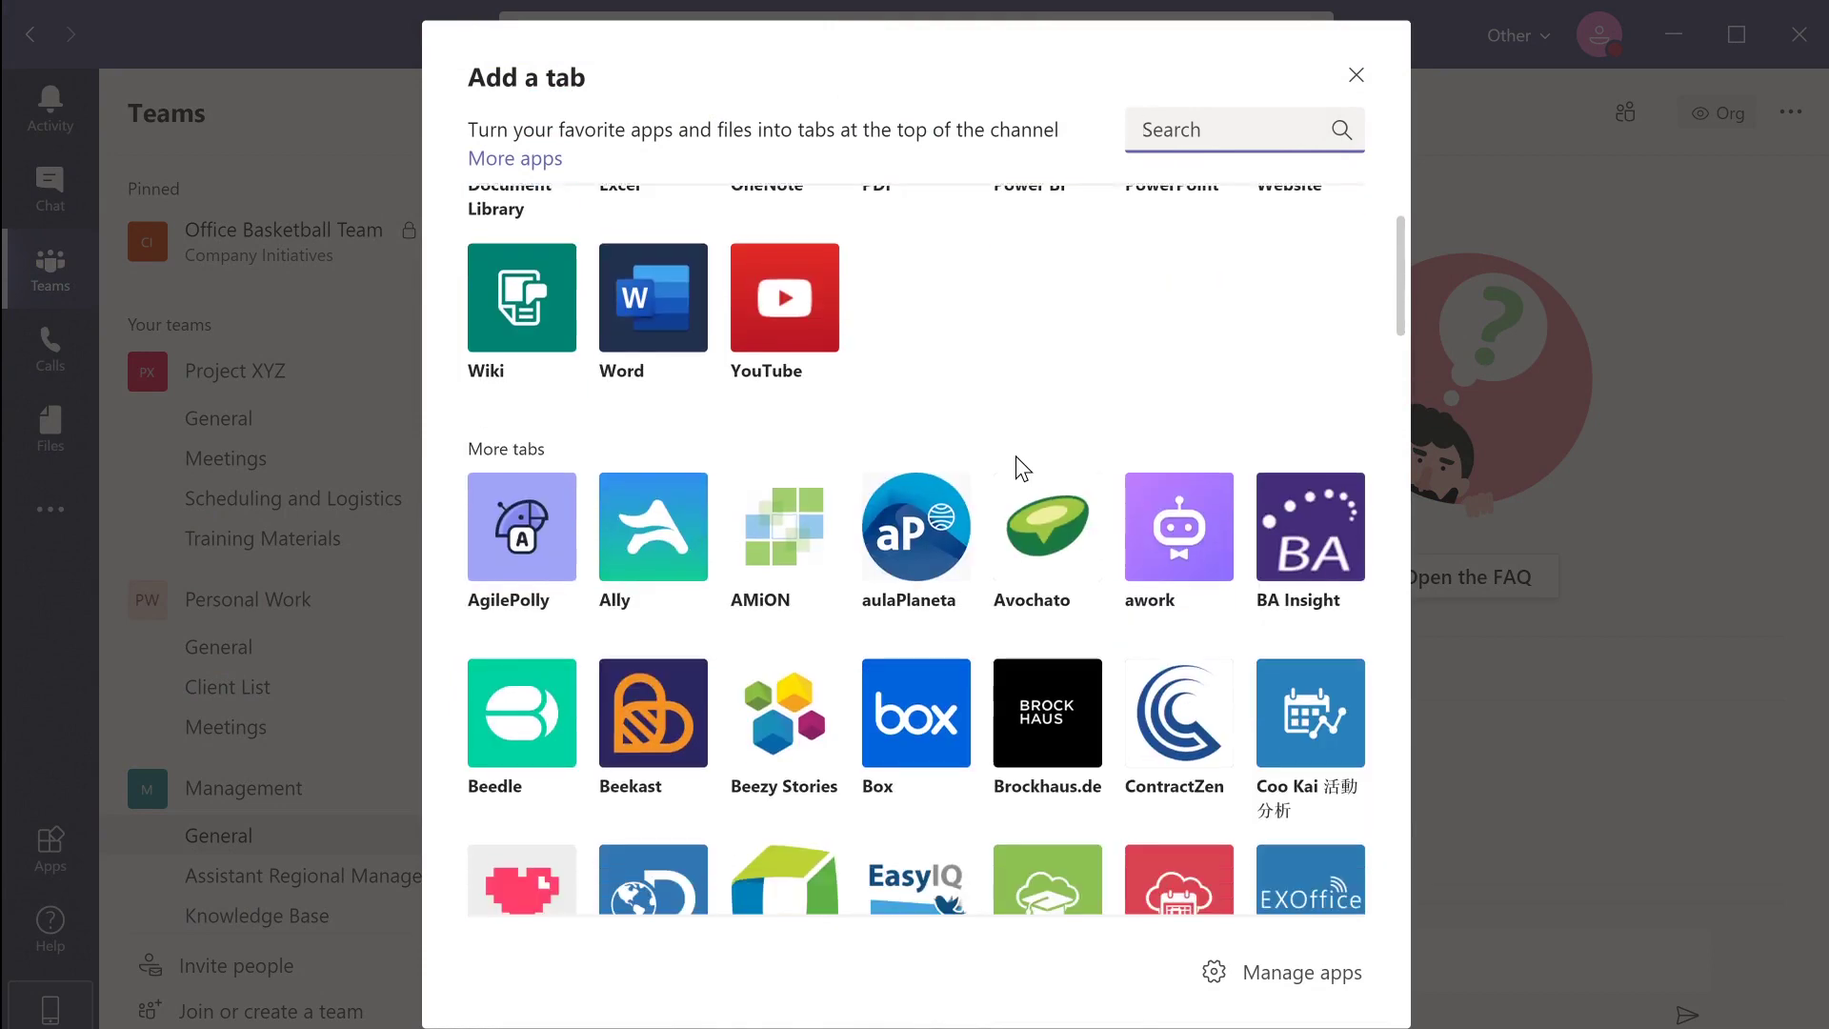
scroll(1017, 467, "down", 10)
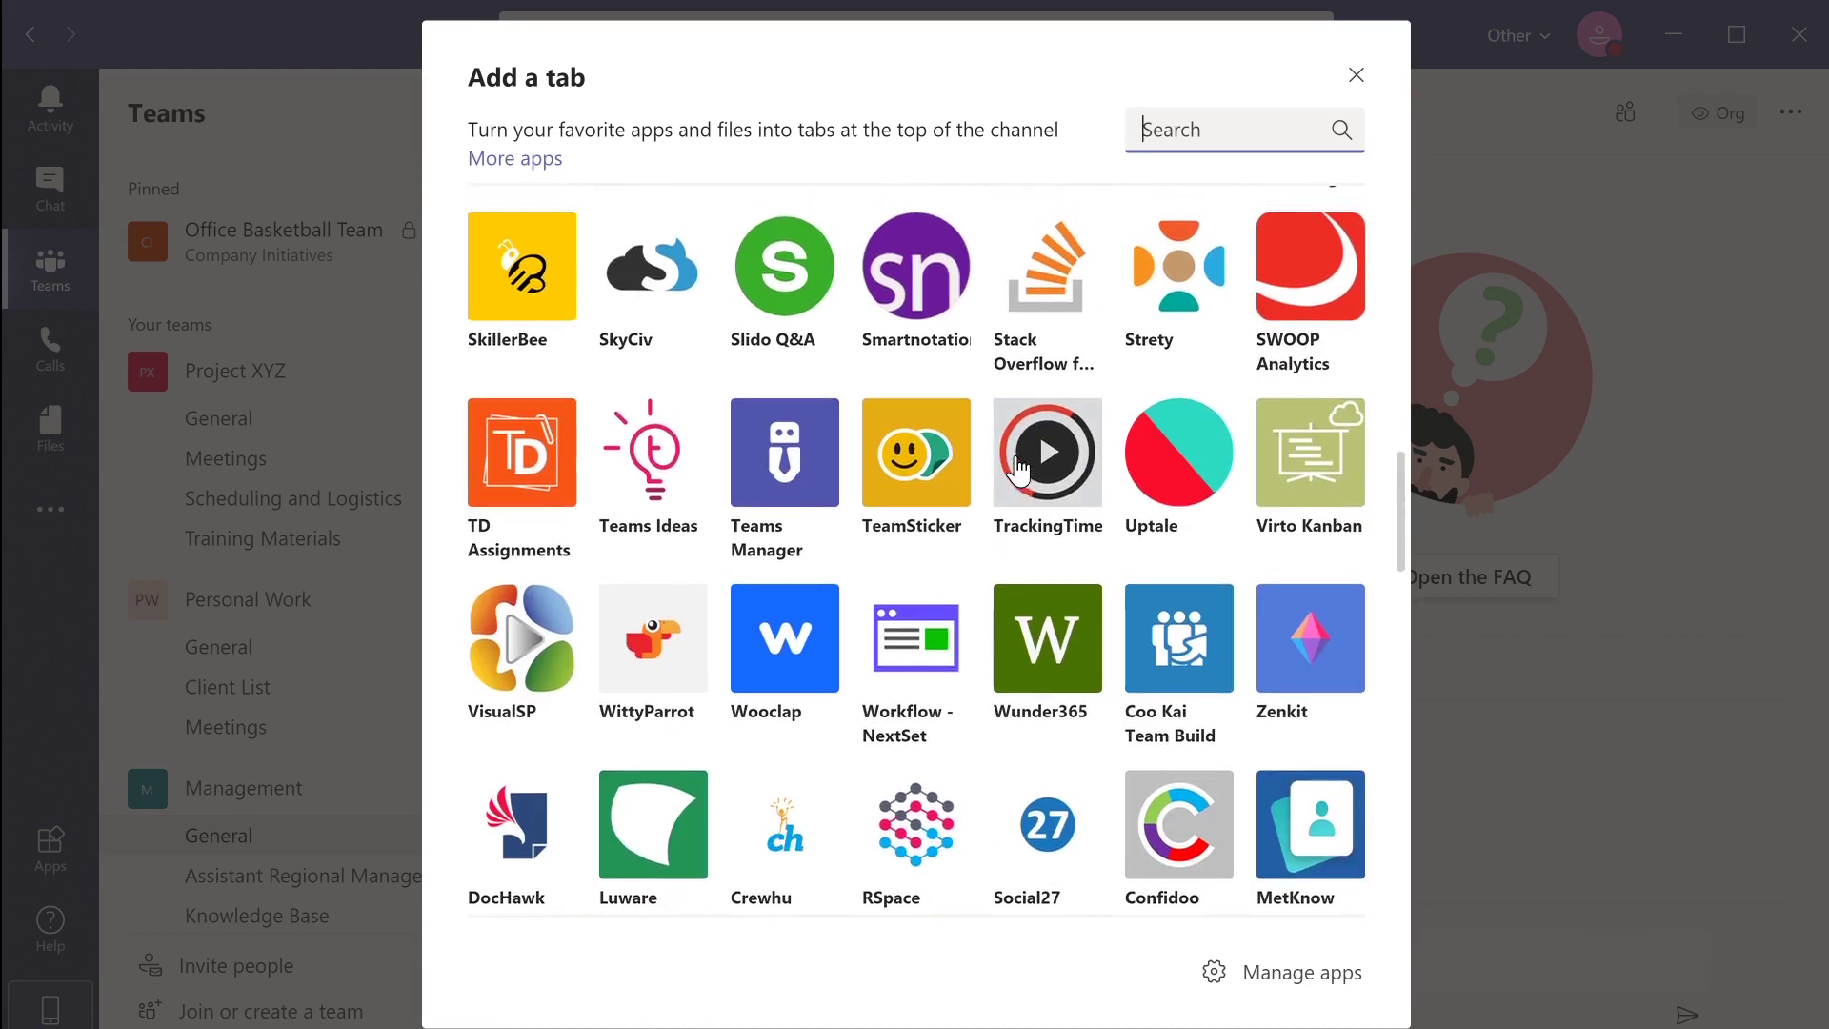
scroll(1017, 467, "up", 5)
scroll(1017, 467, "up", 5)
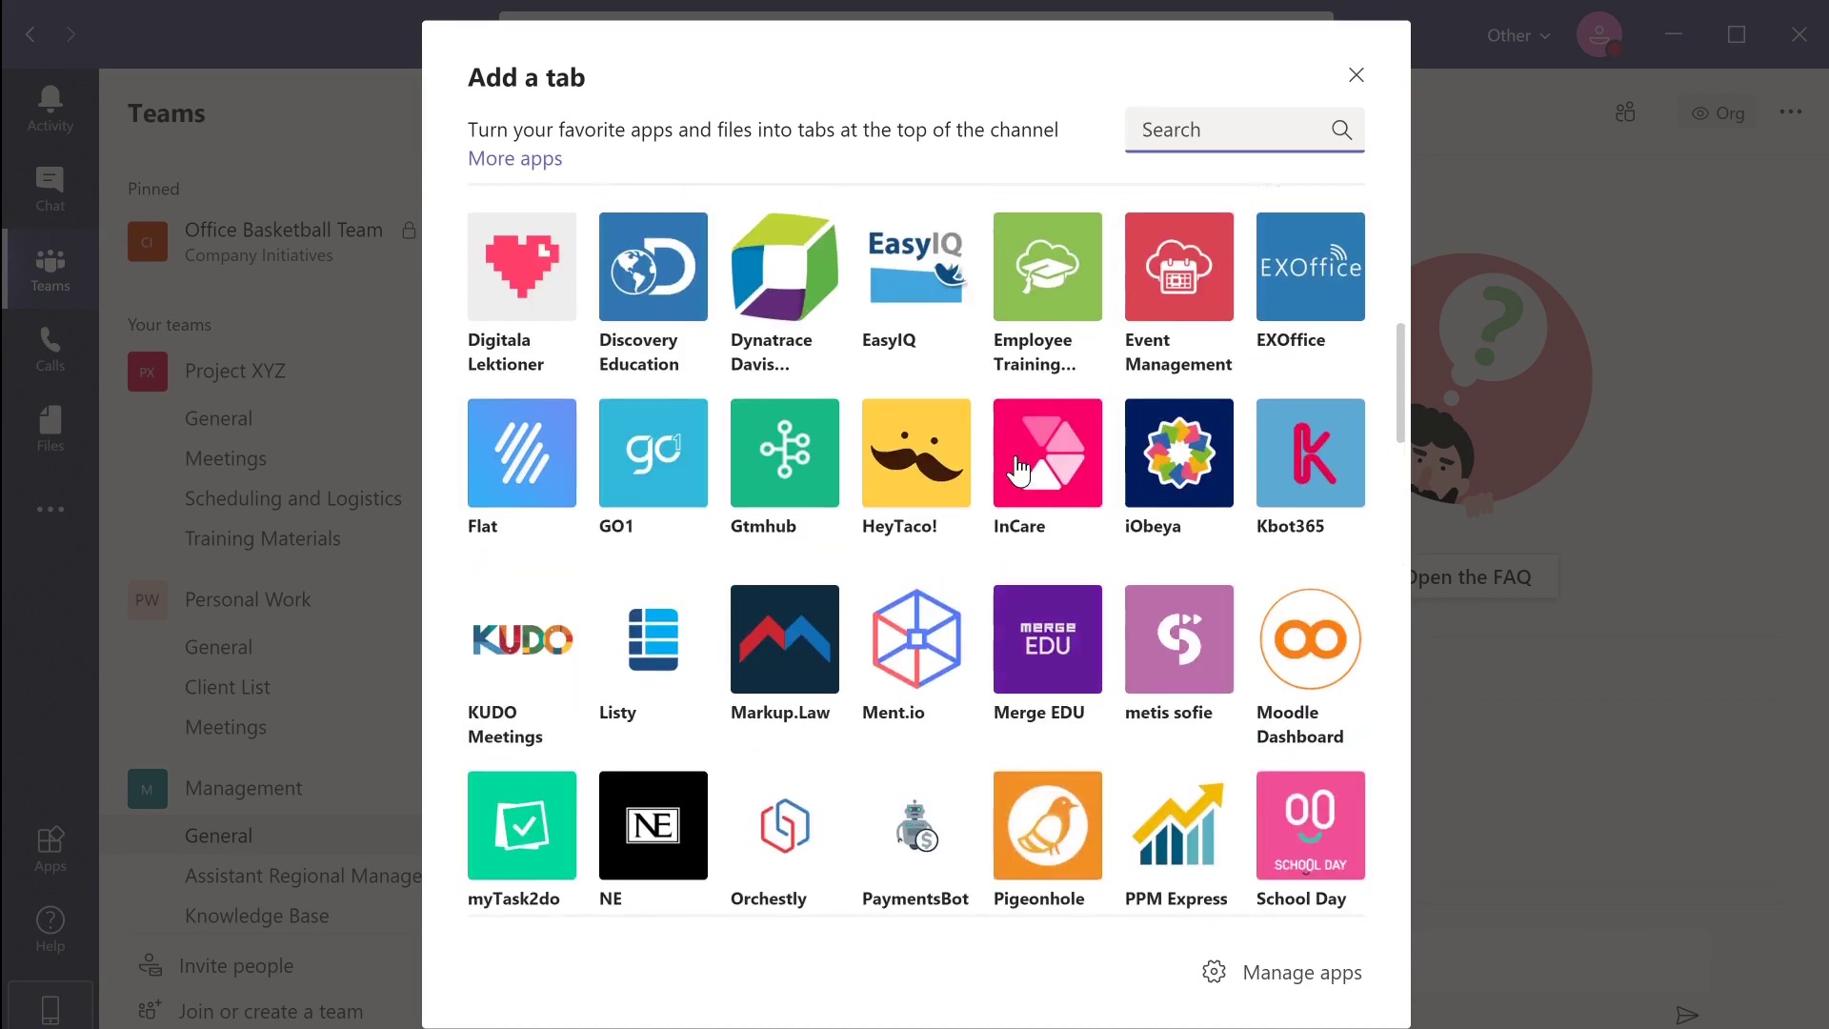
scroll(1017, 467, "up", 2)
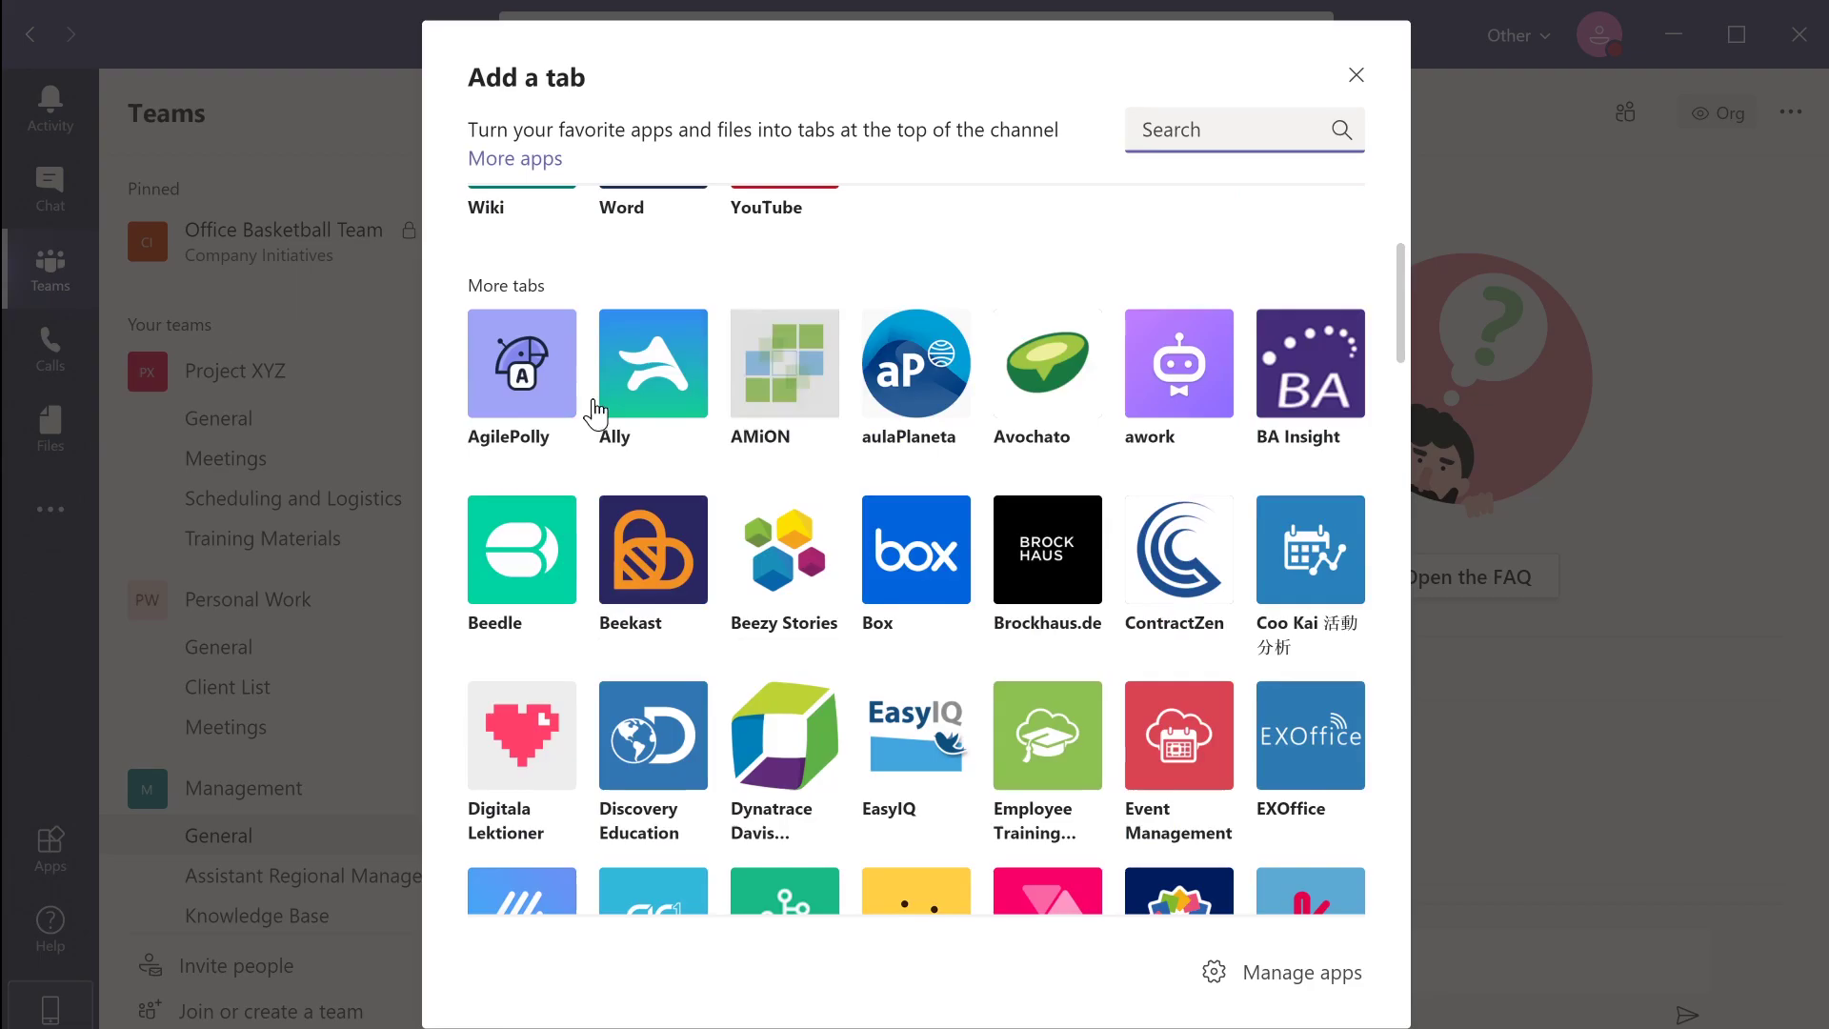
left_click(550, 398)
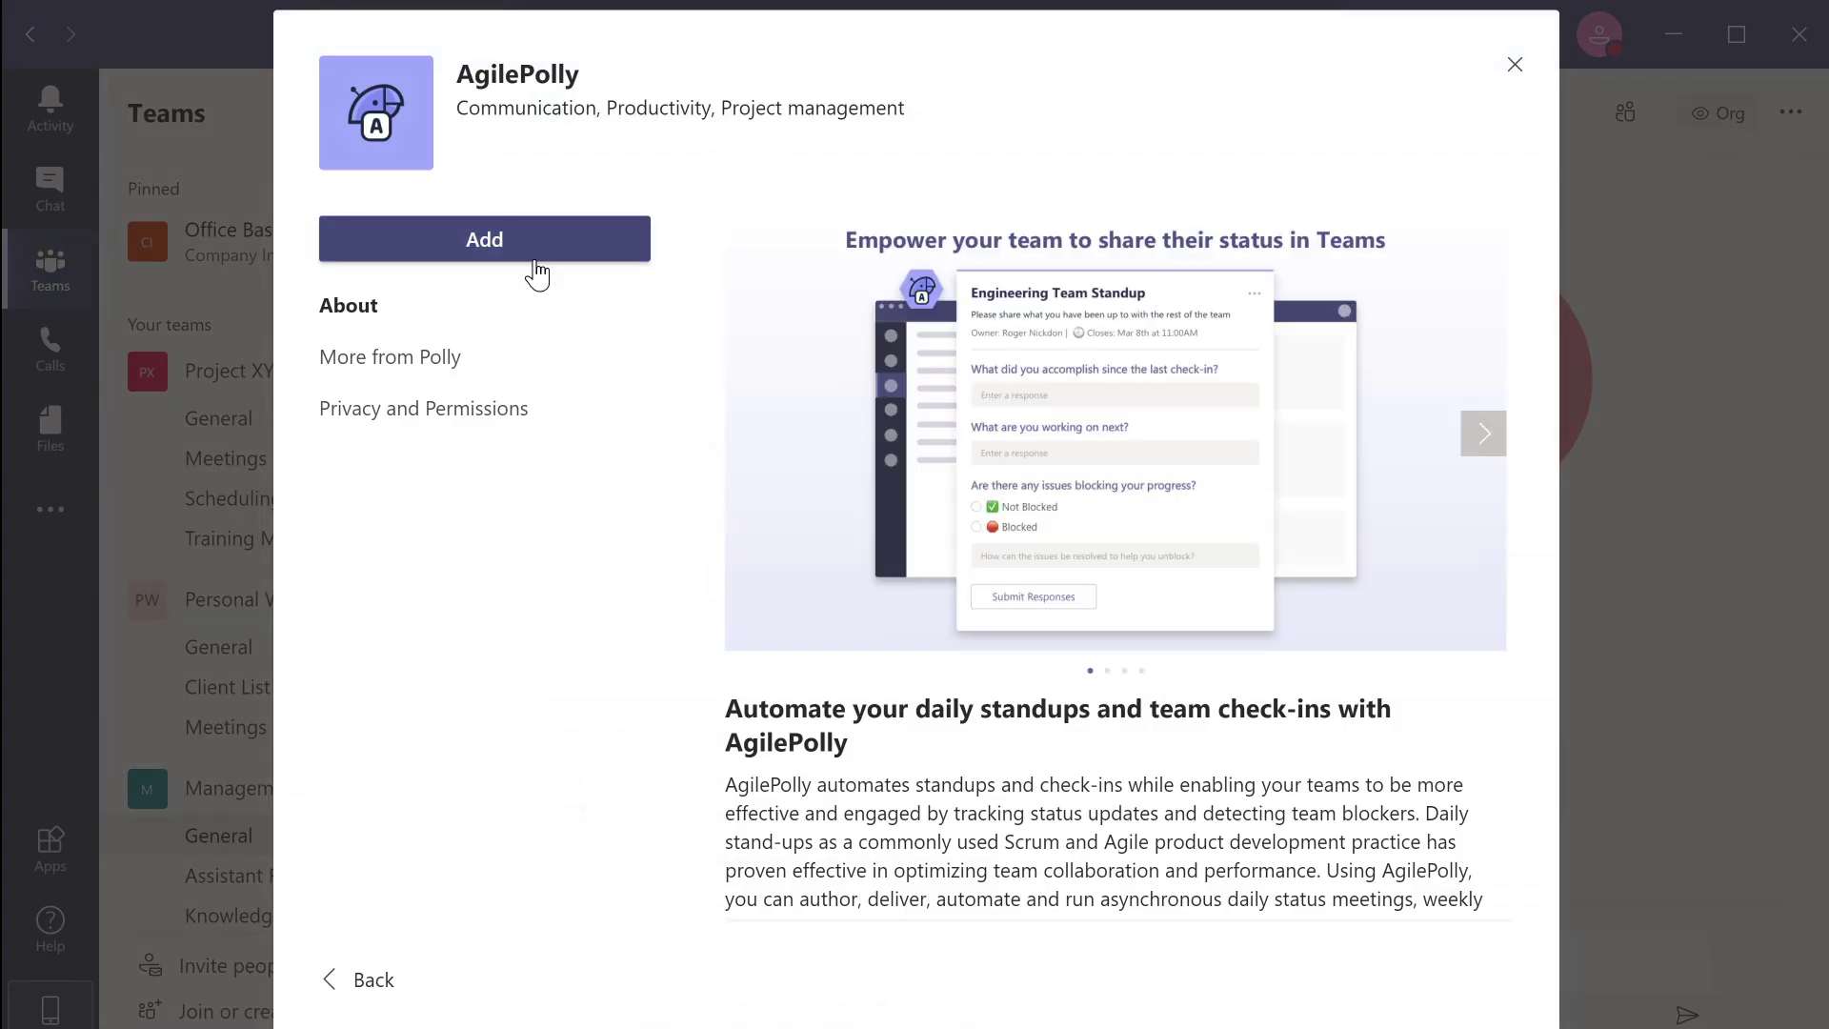
left_click(537, 267)
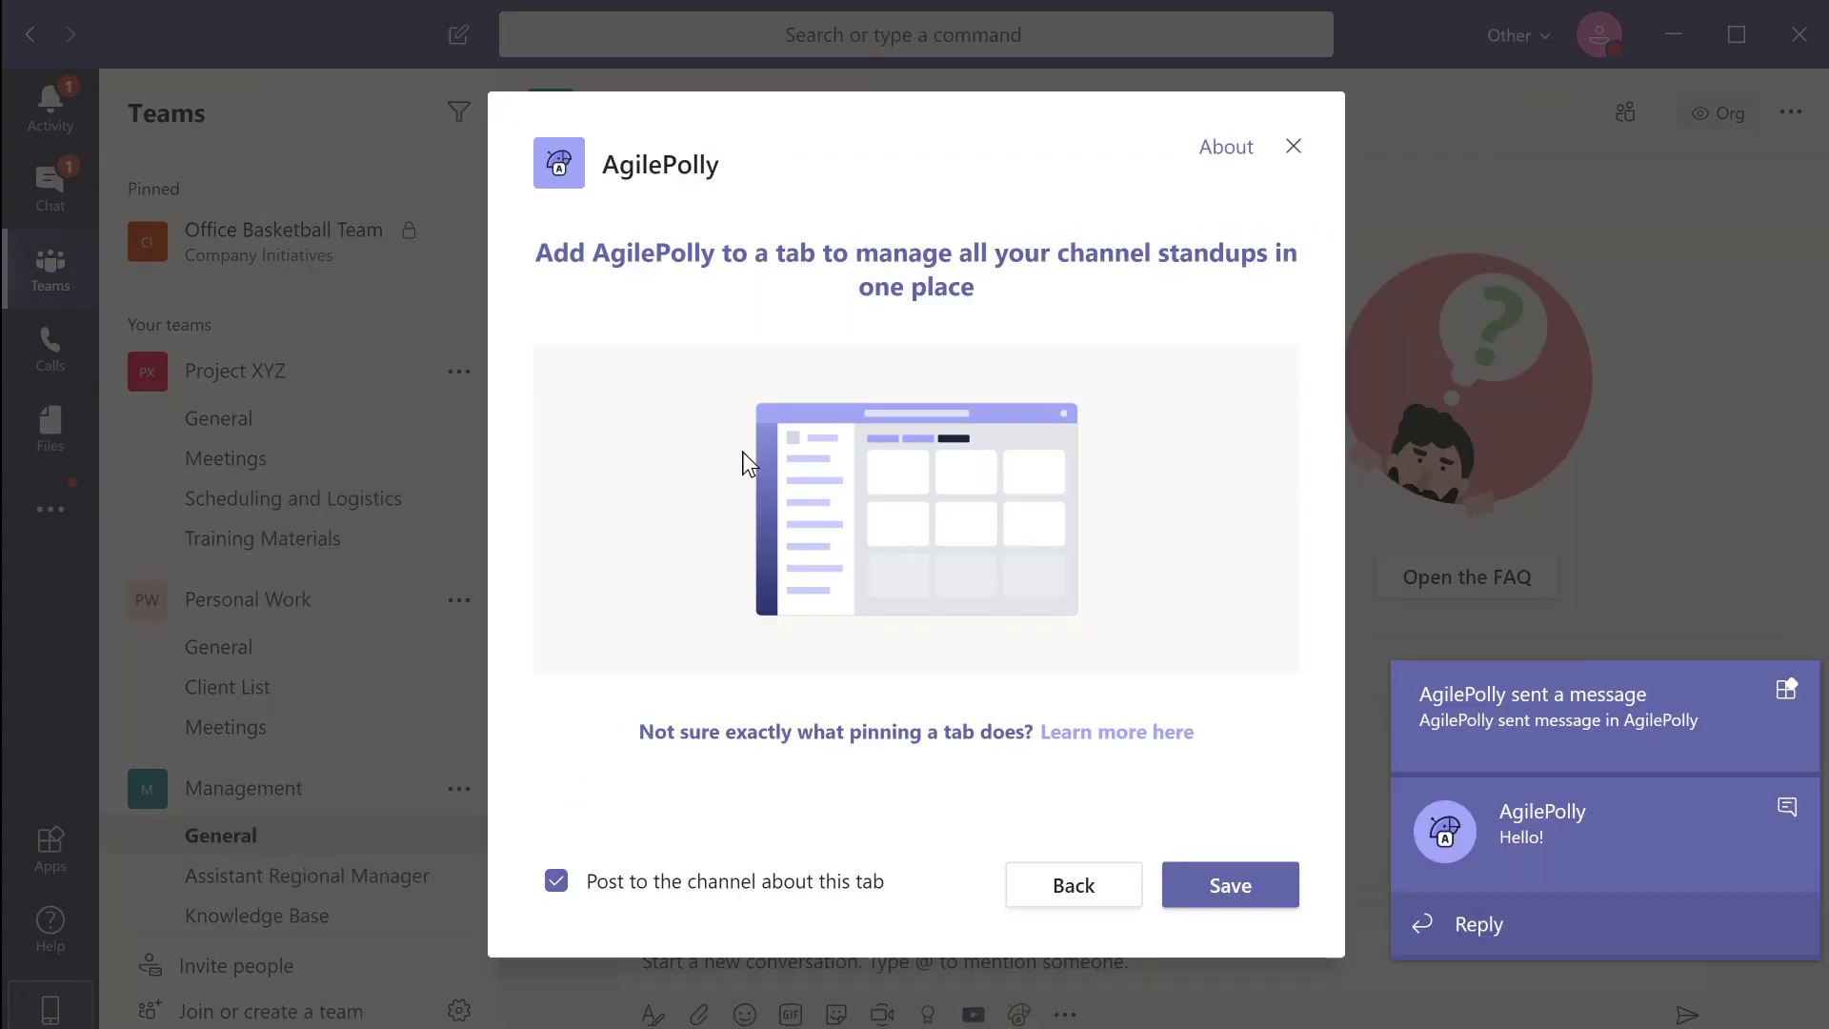
left_click(1231, 888)
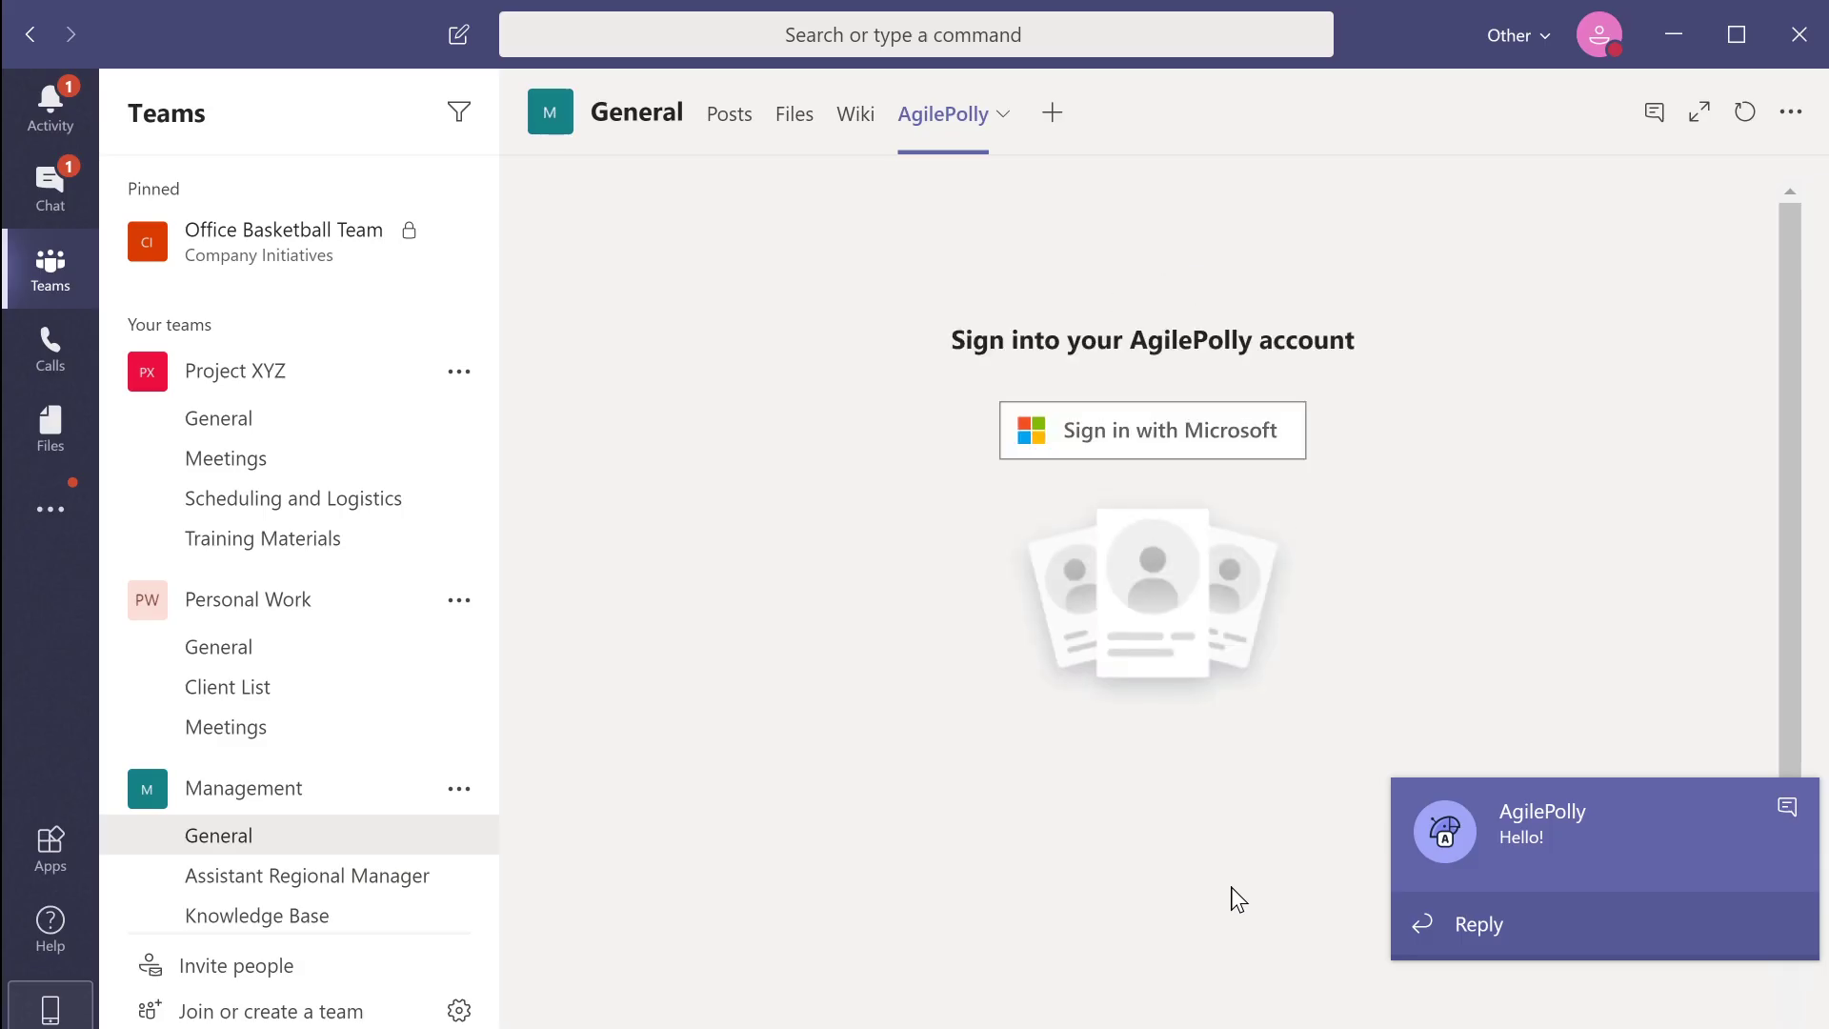
Save the welcome message in the AgilePolly chat.
left_click(53, 186)
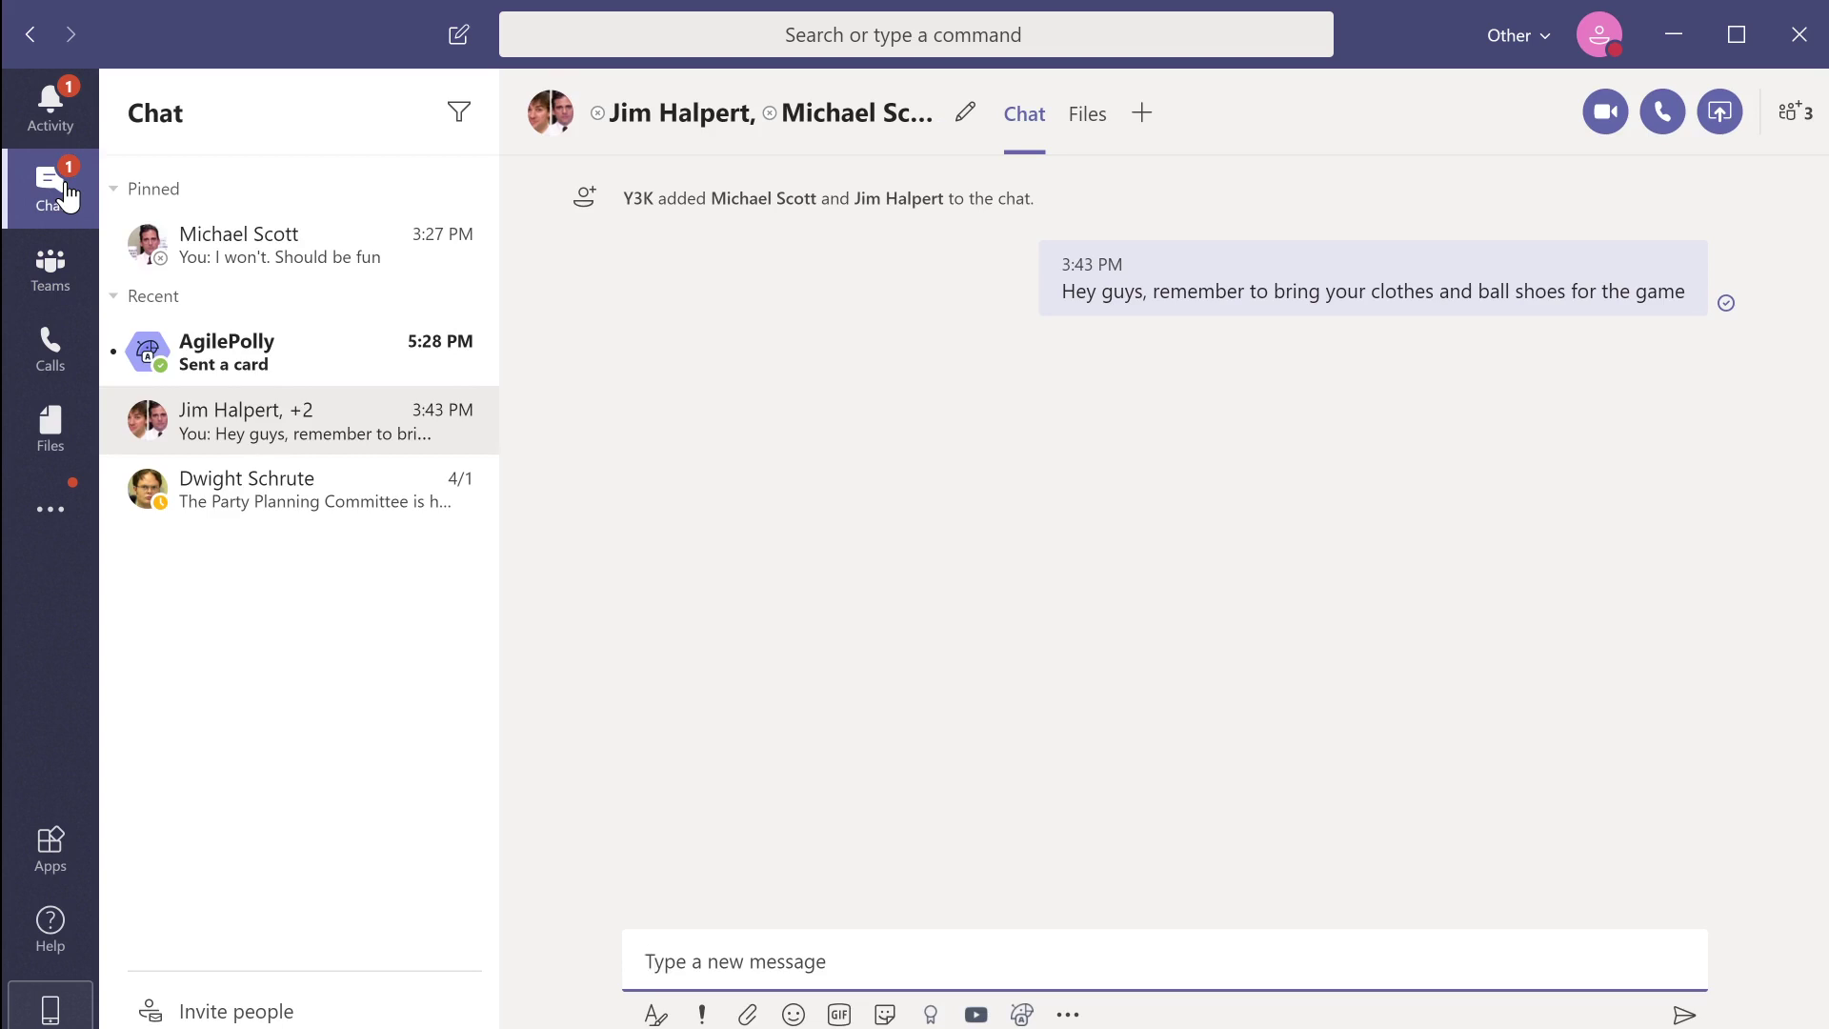
left_click(243, 362)
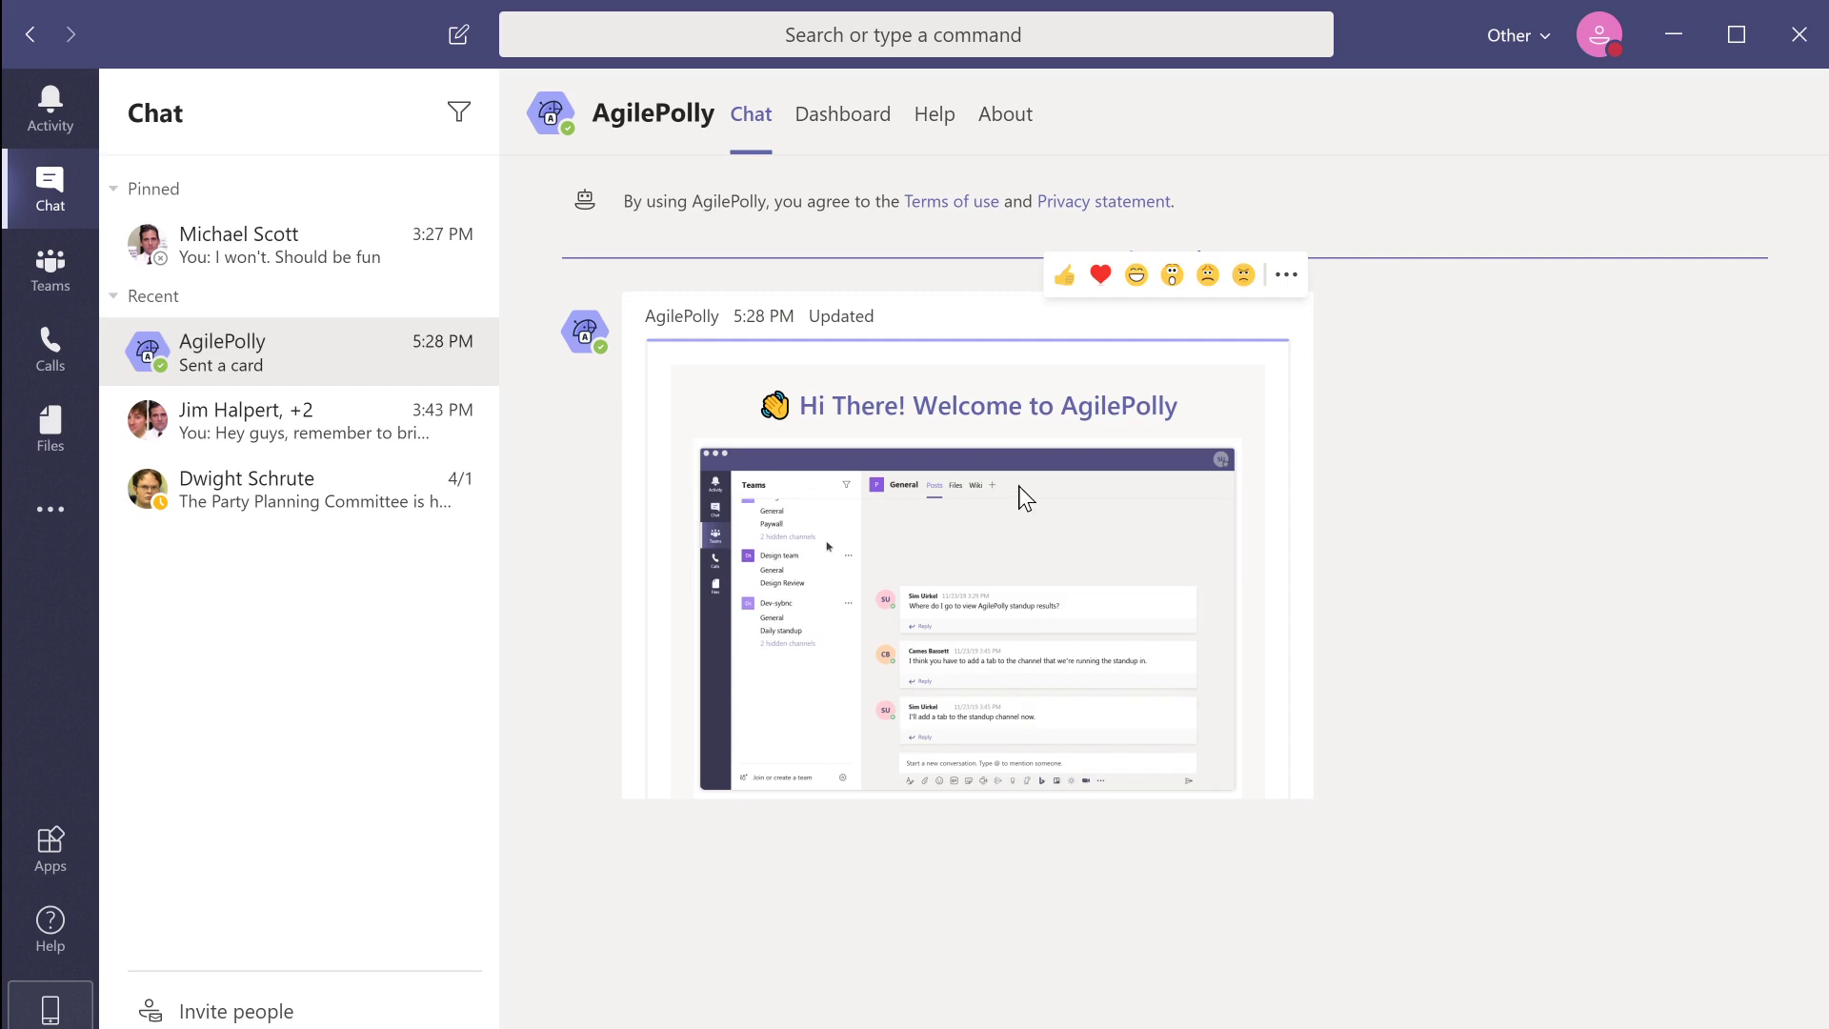
left_click(1287, 278)
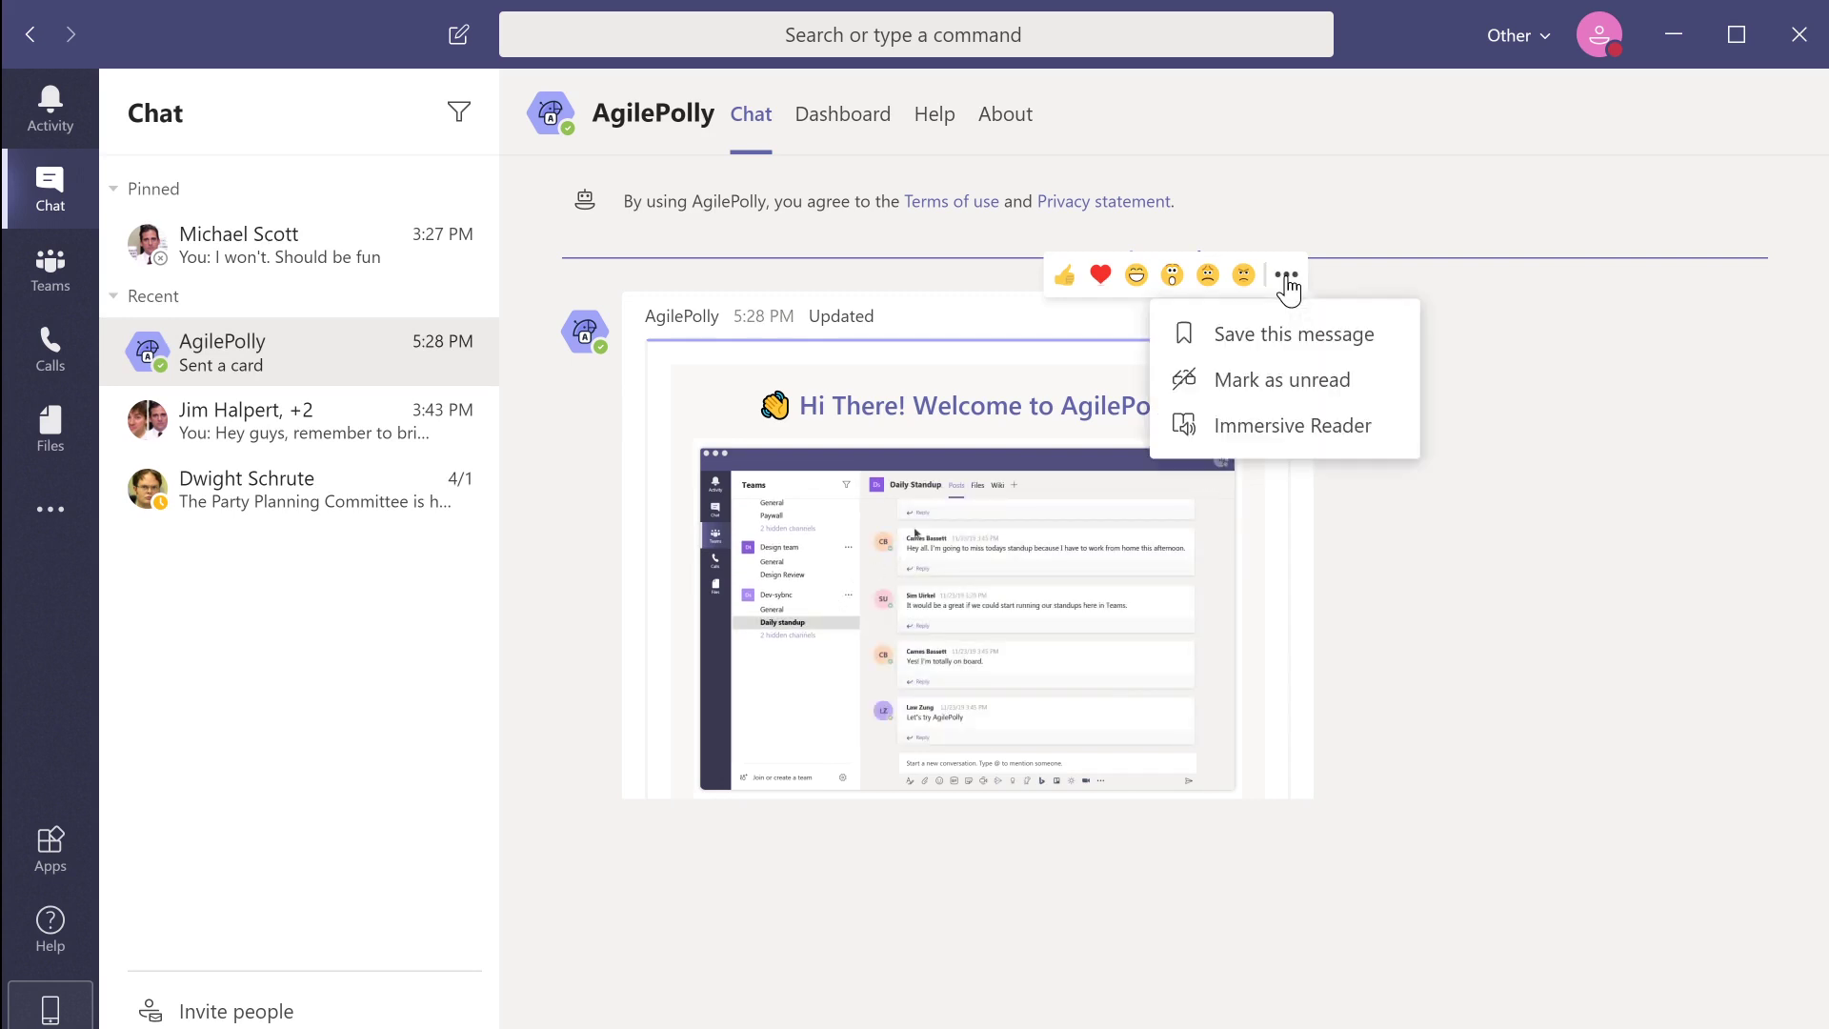
left_click(1288, 335)
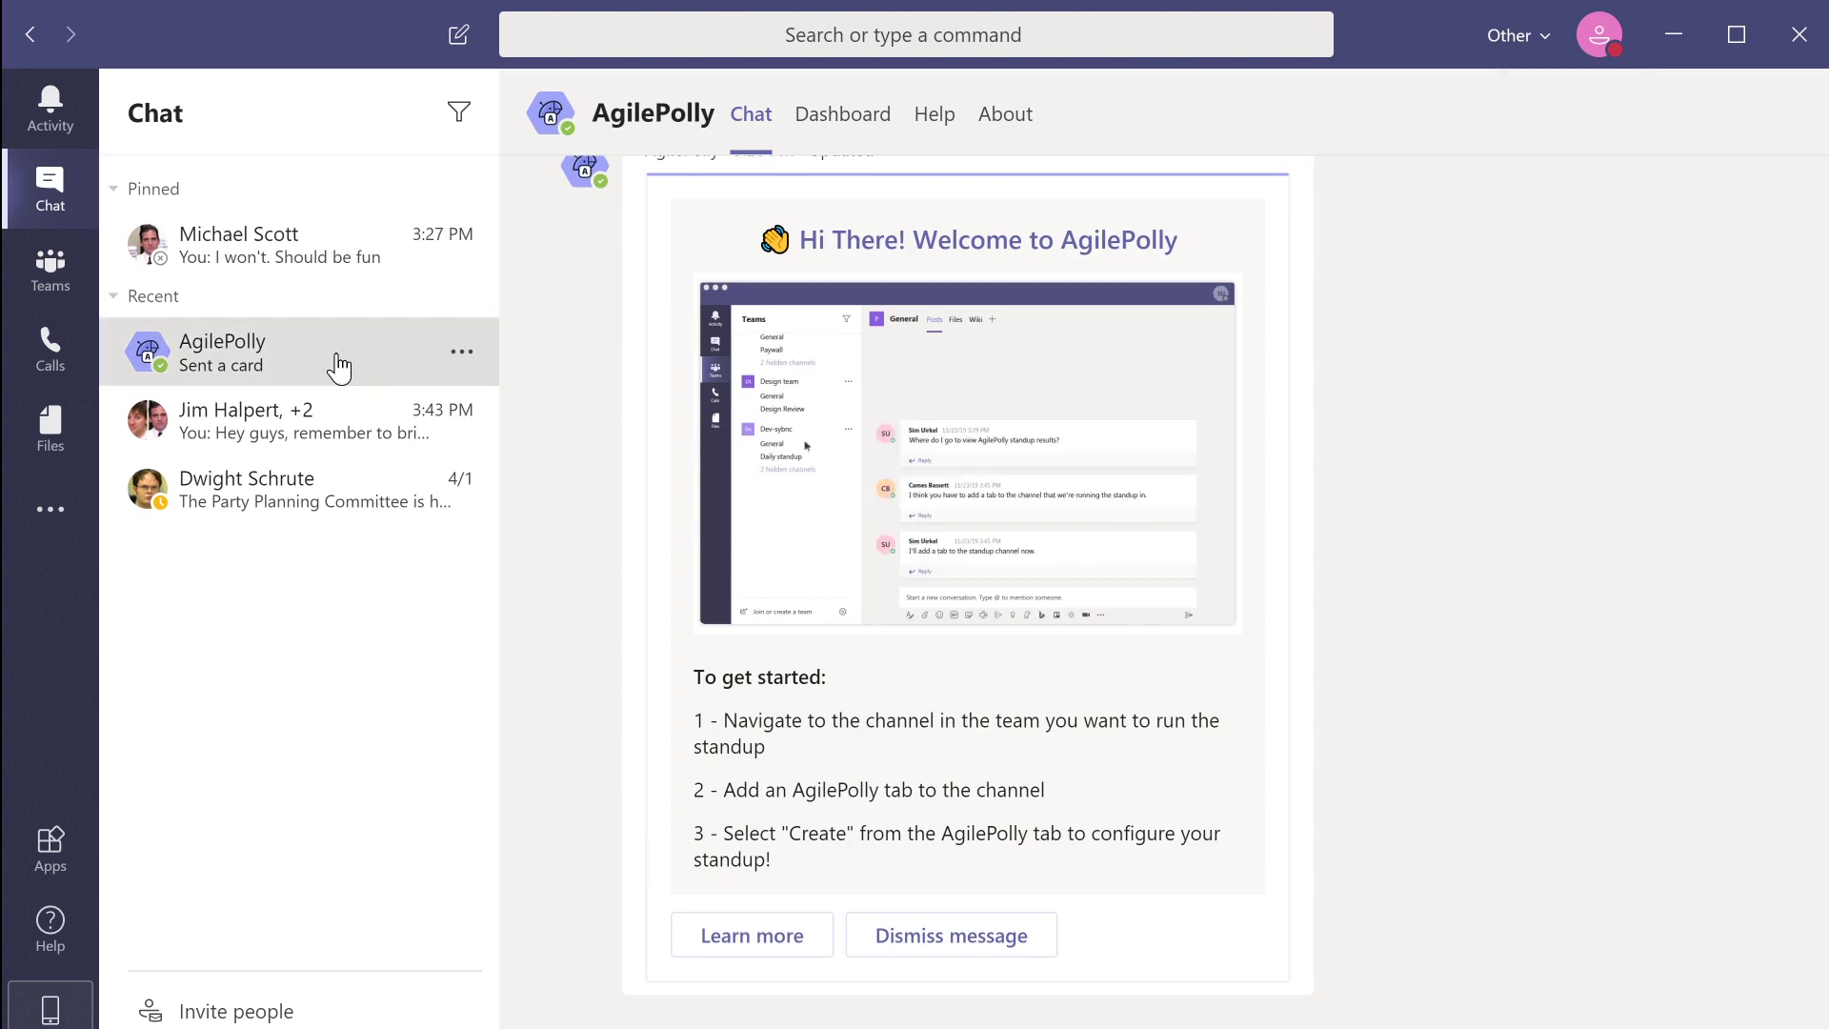